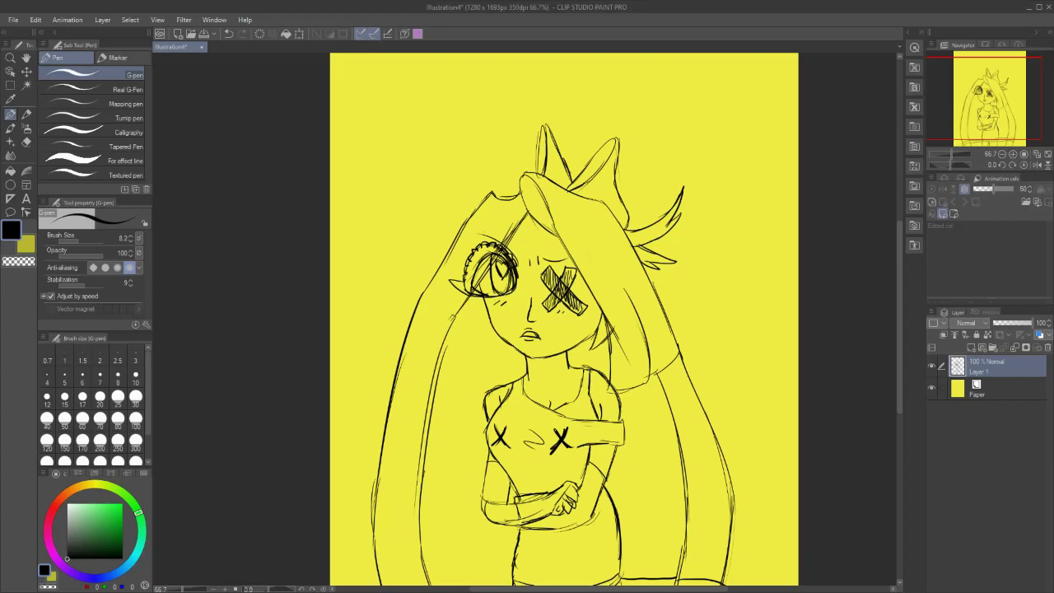
- Sketch strand lines in the long side bangs, a choker around the neck and hair along the right cheek
mouse_move(634, 302)
mouse_down()
mouse_move(651, 383)
mouse_move(657, 361)
mouse_move(667, 377)
mouse_move(679, 366)
mouse_move(635, 309)
mouse_up()
mouse_move(539, 182)
mouse_down()
mouse_move(603, 309)
mouse_move(611, 380)
mouse_move(642, 385)
mouse_up()
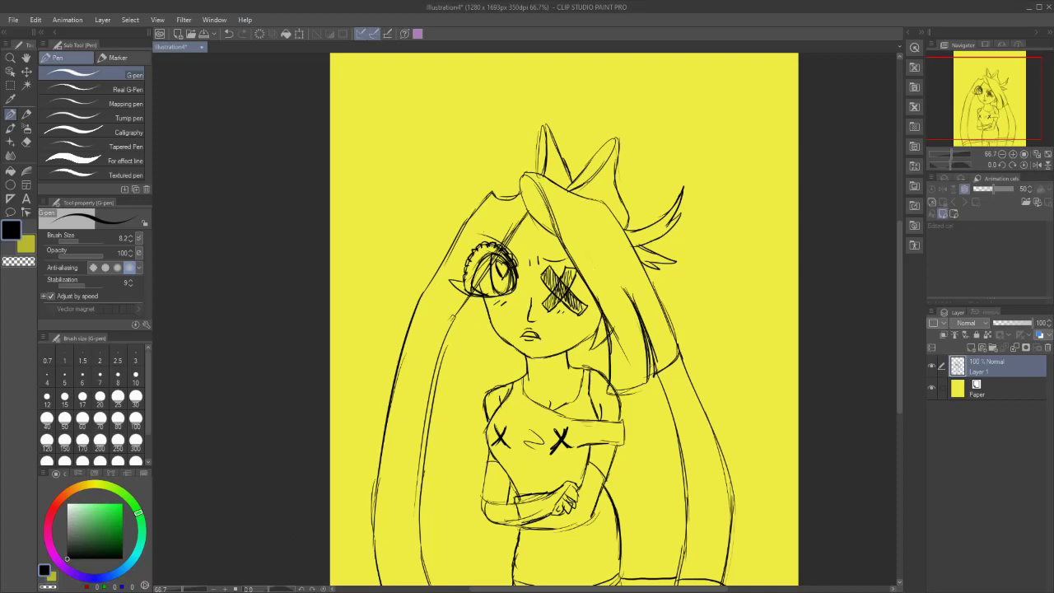
scroll(564, 416, up, 2)
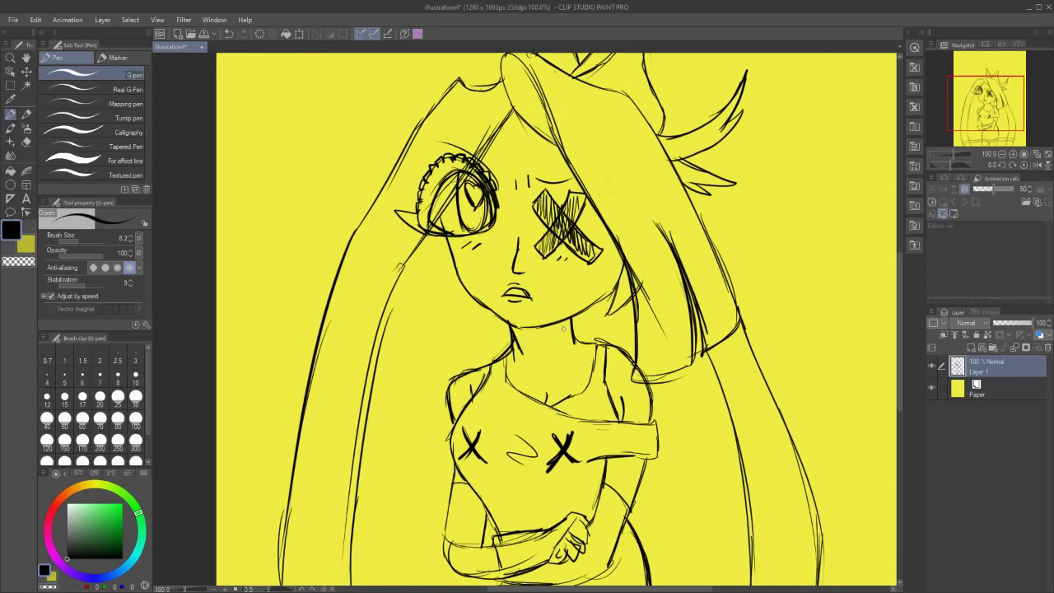
mouse_move(572, 328)
mouse_down()
mouse_move(522, 339)
mouse_move(567, 351)
mouse_move(548, 346)
mouse_up()
mouse_move(493, 202)
mouse_down()
mouse_move(459, 236)
mouse_move(507, 324)
mouse_move(599, 295)
mouse_move(622, 255)
mouse_up()
mouse_move(585, 305)
mouse_down()
mouse_move(620, 258)
mouse_move(588, 301)
mouse_up()
mouse_move(623, 255)
mouse_down()
mouse_move(601, 318)
mouse_move(631, 390)
mouse_up()
drag(635, 364, 688, 380)
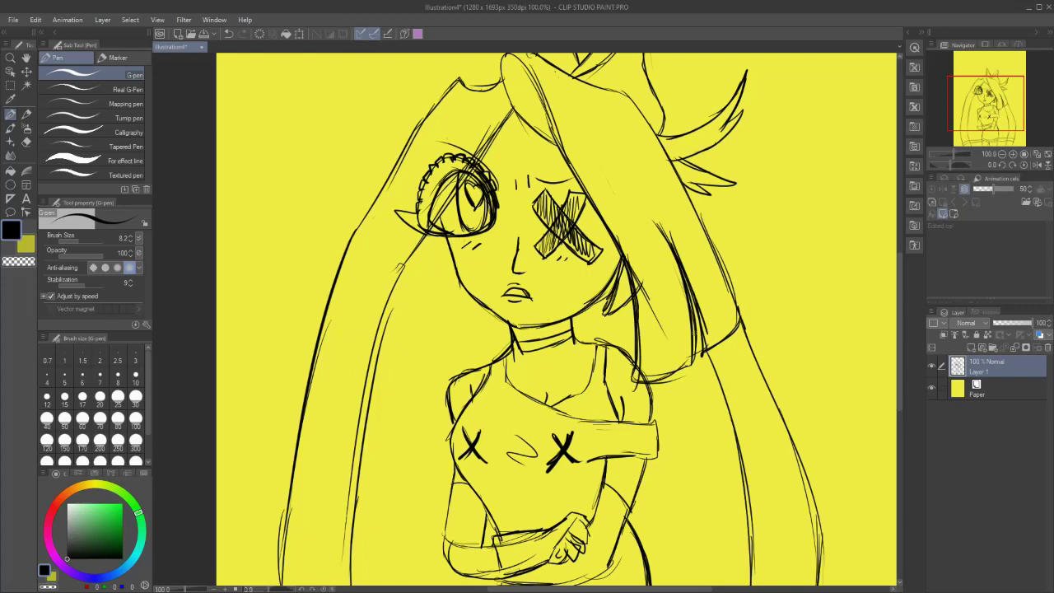
- Reinforce the sketched lower tips of the side bangs and the outer edges of the hair on both sides of the head
drag(696, 323, 651, 389)
mouse_move(702, 318)
mouse_down()
mouse_move(697, 348)
mouse_move(746, 293)
mouse_up()
drag(739, 320, 674, 189)
mouse_move(717, 252)
mouse_down()
mouse_move(626, 97)
mouse_move(587, 80)
mouse_up()
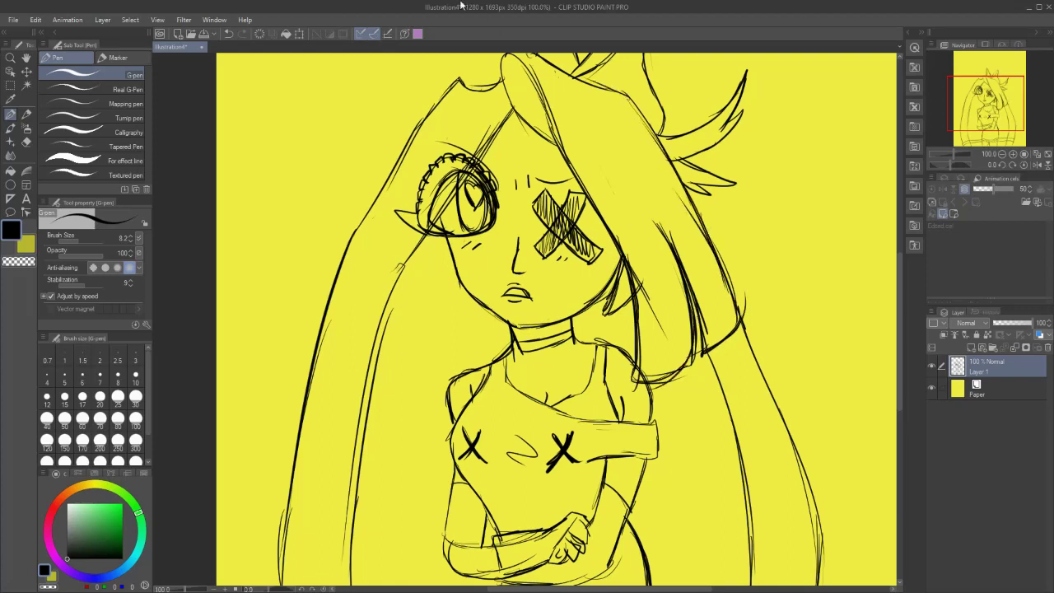
drag(451, 97, 367, 206)
- Add a new layer above the sketch and lower the sketch layer's opacity to 40%
click(971, 346)
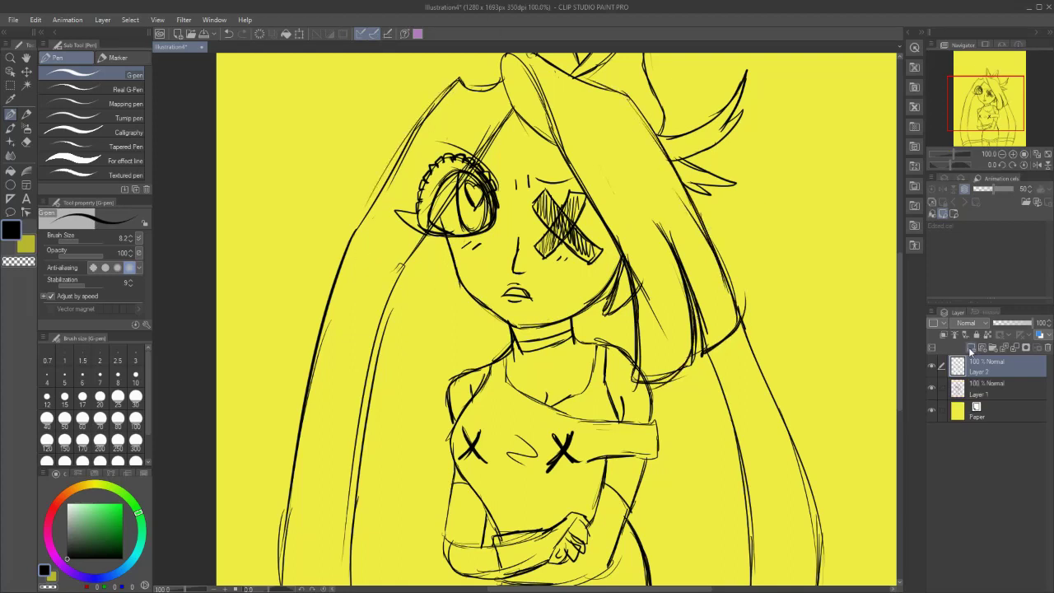
click(989, 389)
click(1009, 322)
scroll(656, 263, down, 2)
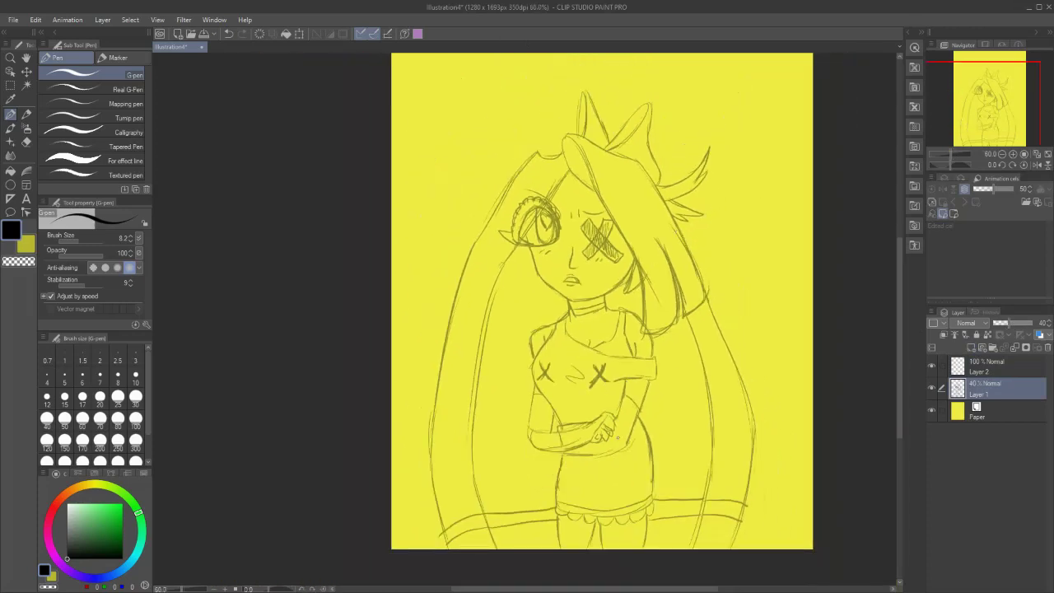
scroll(617, 436, up, 3)
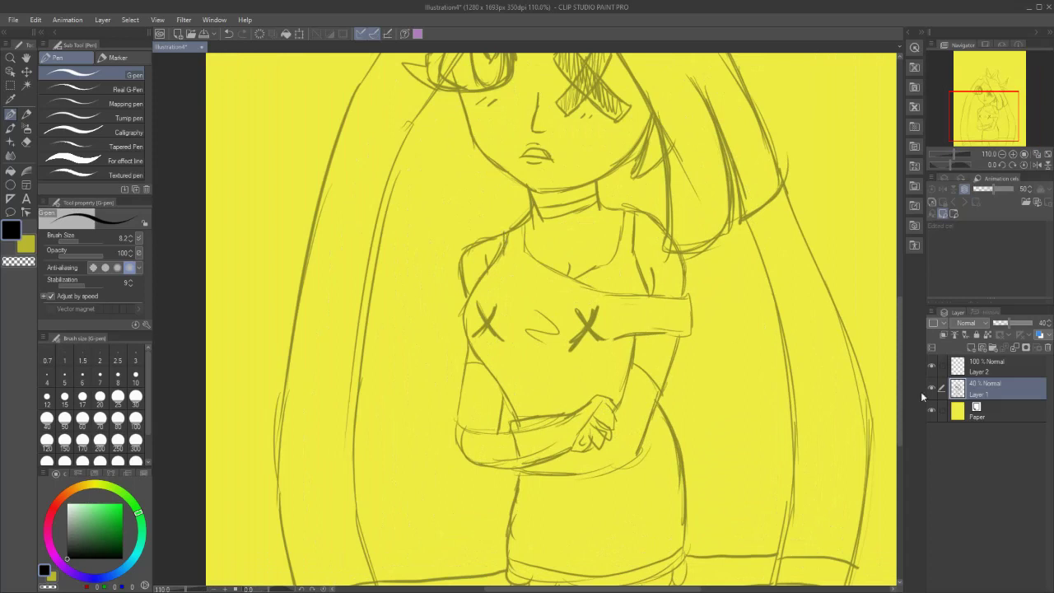
- On Layer 2, ink the torso's left contour, the folded arm with its sleeve edge and the top of the fist
click(990, 364)
mouse_move(503, 232)
mouse_down()
mouse_move(468, 298)
mouse_move(464, 331)
mouse_move(462, 308)
mouse_move(471, 344)
mouse_move(507, 423)
mouse_up()
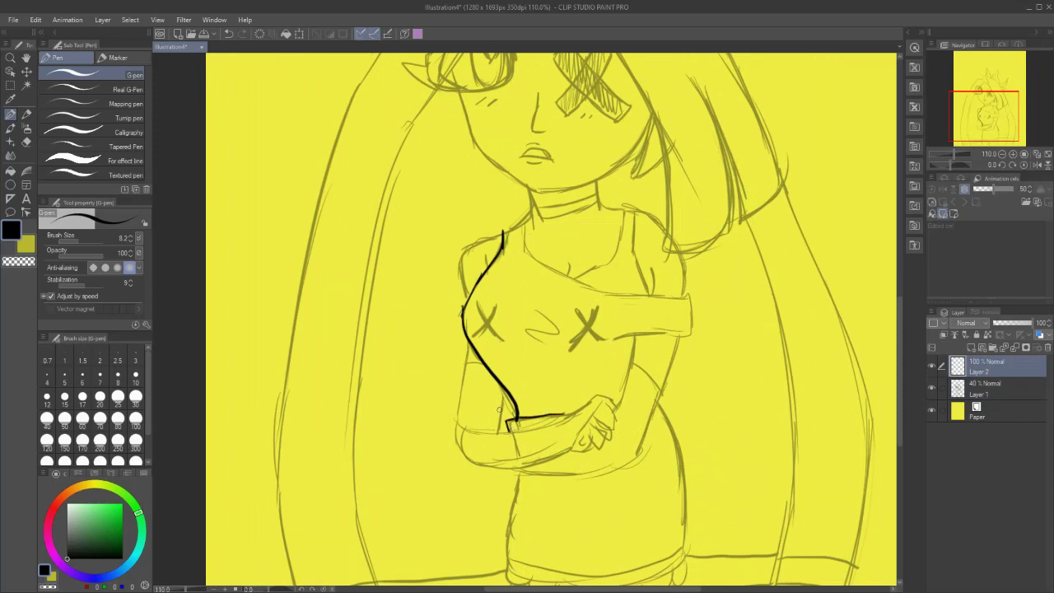
mouse_move(478, 362)
mouse_down()
mouse_move(456, 434)
mouse_move(484, 467)
mouse_up()
drag(458, 433, 565, 415)
mouse_move(538, 427)
mouse_down()
mouse_move(614, 399)
mouse_move(619, 414)
mouse_move(594, 416)
mouse_move(618, 422)
mouse_move(618, 435)
mouse_up()
drag(595, 417, 611, 430)
key(ctrl+z)
key(ctrl+z)
key(ctrl+z)
key(ctrl+z)
key(ctrl+z)
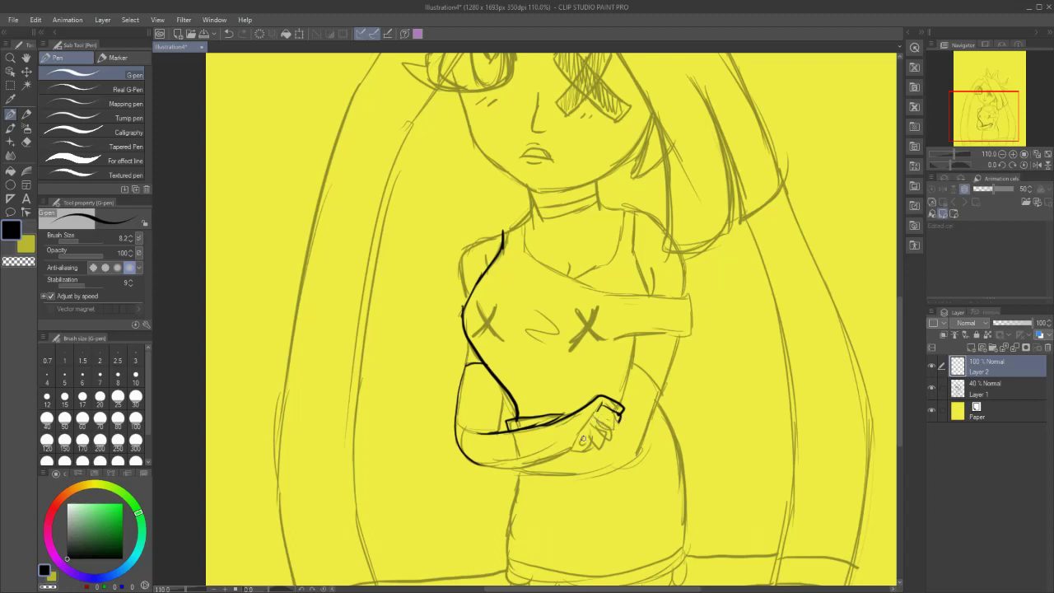
- Ink the fist's fingers, the forearm's underside and the other folded arm with its glove edge
mouse_move(583, 440)
mouse_down()
mouse_move(574, 452)
mouse_move(604, 441)
mouse_up()
drag(594, 435, 609, 437)
mouse_move(600, 430)
mouse_down()
mouse_move(609, 437)
mouse_move(595, 423)
mouse_move(584, 433)
mouse_up()
drag(475, 464, 582, 446)
drag(635, 335, 620, 405)
mouse_move(519, 472)
mouse_down()
mouse_move(635, 458)
mouse_move(681, 332)
mouse_up()
drag(633, 362, 662, 397)
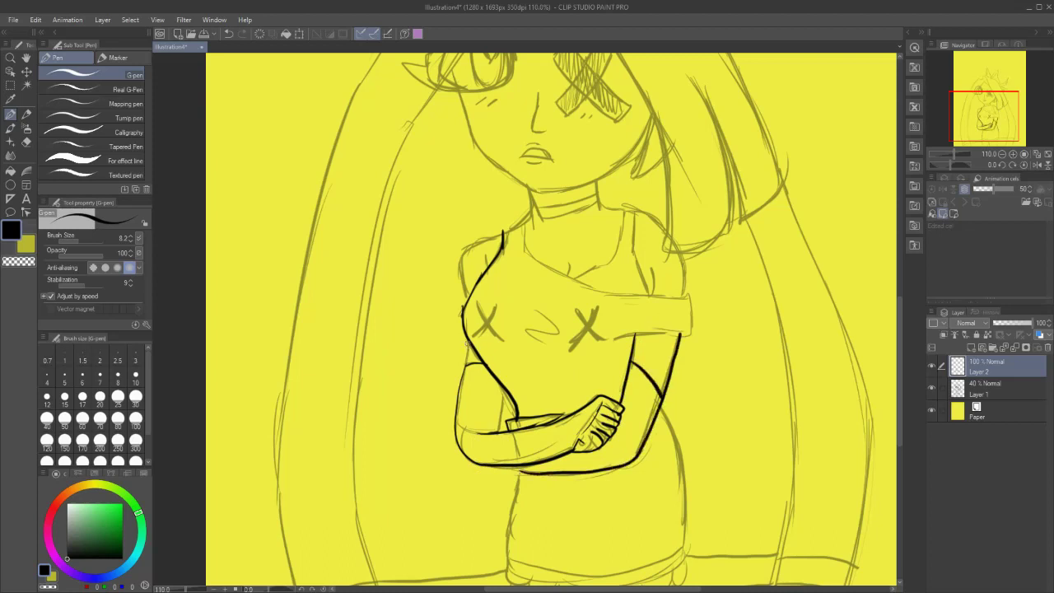
- Ink the left upper arm, shoulder and neck side, plus the slanted neckline of the top
drag(469, 341, 456, 412)
mouse_move(466, 305)
mouse_down()
mouse_move(460, 276)
mouse_move(522, 221)
mouse_move(532, 189)
mouse_move(542, 217)
mouse_move(527, 213)
mouse_move(527, 197)
mouse_move(523, 242)
mouse_move(560, 276)
mouse_move(610, 294)
mouse_move(697, 298)
mouse_move(646, 332)
mouse_move(615, 337)
mouse_up()
key(ctrl+z)
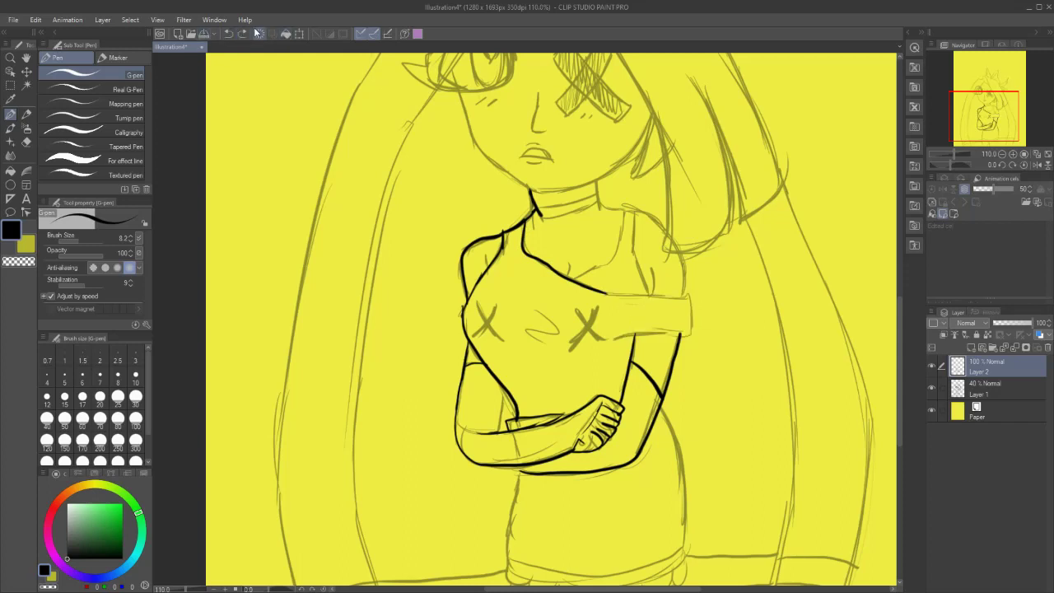
- Ink the off-shoulder band, right strap, chest lines and the right side of the neck and shoulder
mouse_move(627, 295)
mouse_down()
mouse_move(694, 315)
mouse_move(615, 338)
mouse_move(655, 271)
mouse_up()
mouse_move(623, 211)
mouse_down()
mouse_move(619, 240)
mouse_move(575, 285)
mouse_up()
mouse_move(634, 210)
mouse_down()
mouse_move(636, 268)
mouse_move(651, 293)
mouse_up()
drag(569, 258, 567, 275)
drag(596, 180, 599, 212)
mouse_move(602, 203)
mouse_down()
mouse_move(663, 226)
mouse_move(687, 303)
mouse_up()
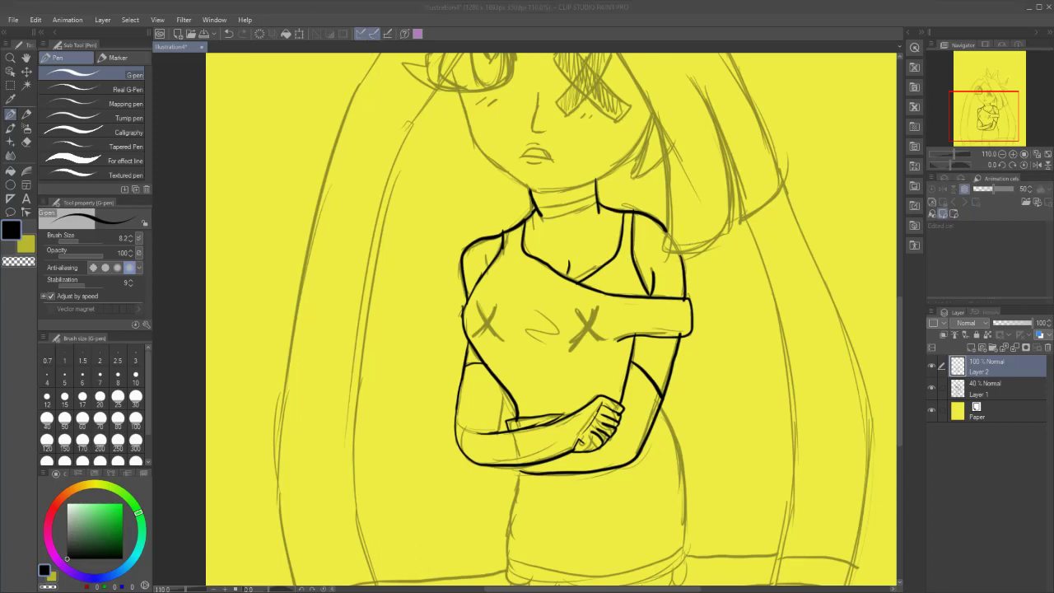
- Ink the hanging side bangs and both edges of the right pigtail down to the canvas's lower edge
mouse_move(620, 54)
mouse_down()
mouse_move(665, 181)
mouse_move(667, 247)
mouse_move(688, 252)
mouse_move(716, 241)
mouse_move(727, 195)
mouse_move(703, 86)
mouse_move(744, 218)
mouse_move(778, 177)
mouse_move(730, 55)
mouse_up()
mouse_move(776, 175)
mouse_down()
mouse_move(851, 346)
mouse_move(873, 507)
mouse_move(846, 579)
mouse_up()
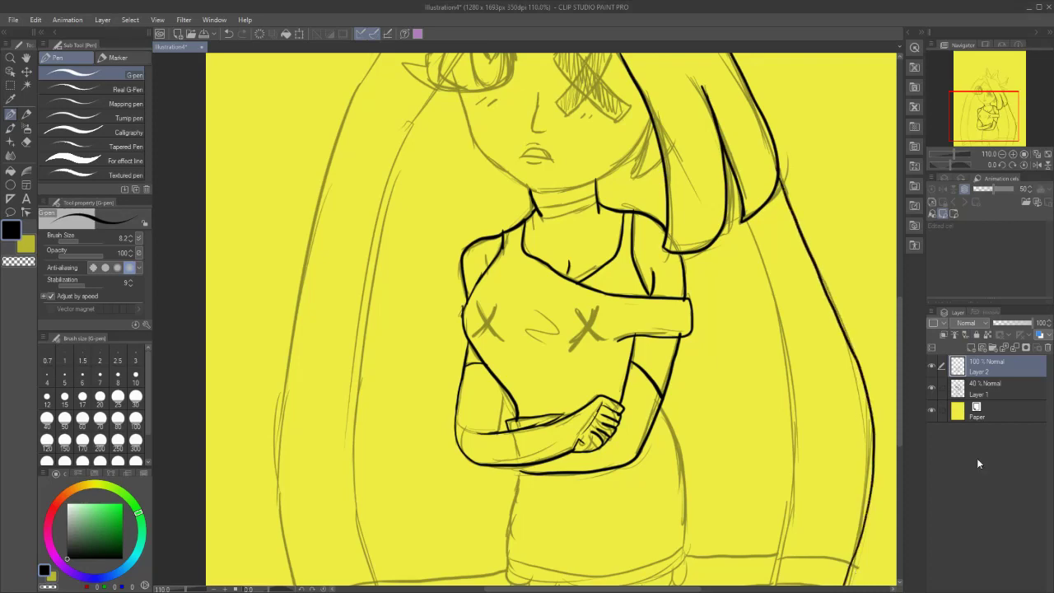
drag(992, 132, 1011, 142)
drag(788, 313, 757, 402)
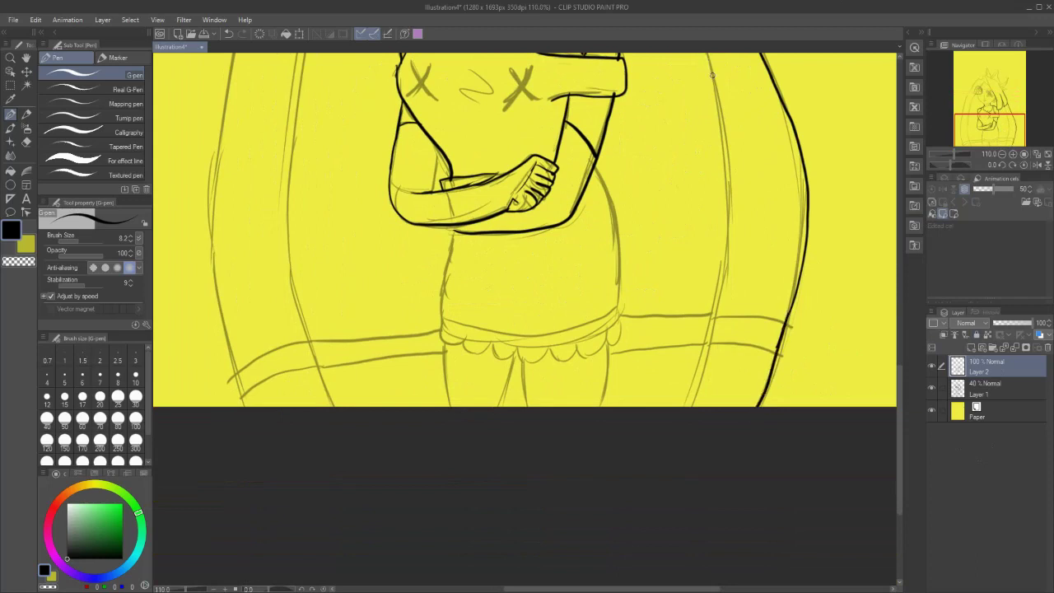
mouse_move(708, 54)
mouse_down()
mouse_move(722, 192)
mouse_move(706, 353)
mouse_move(688, 408)
mouse_up()
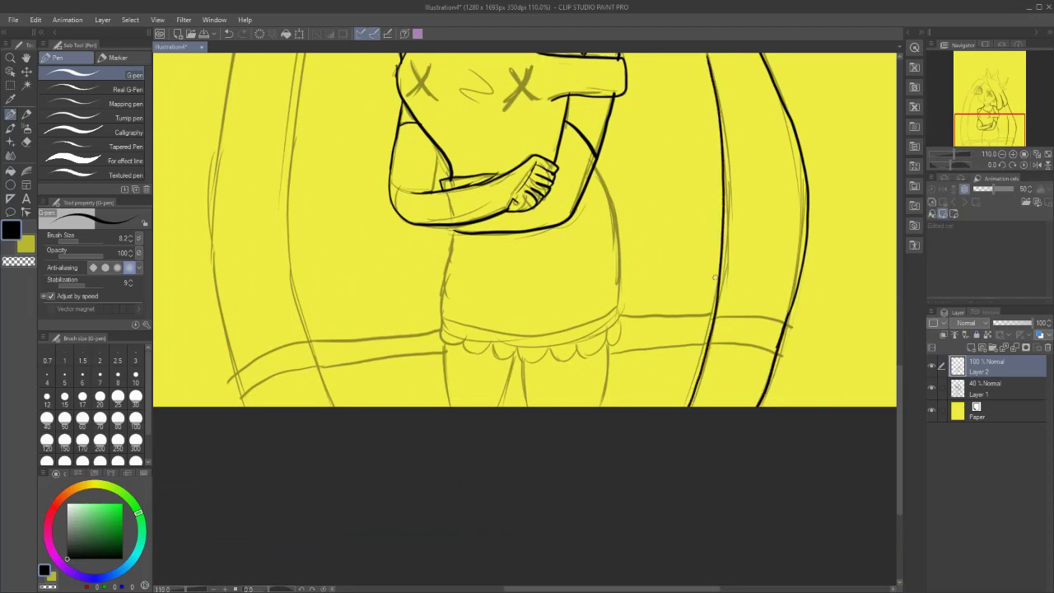
- Ink the two horizontal background lines across the right pigtail to the skirt
drag(714, 318, 785, 329)
drag(707, 341, 782, 356)
drag(610, 354, 707, 343)
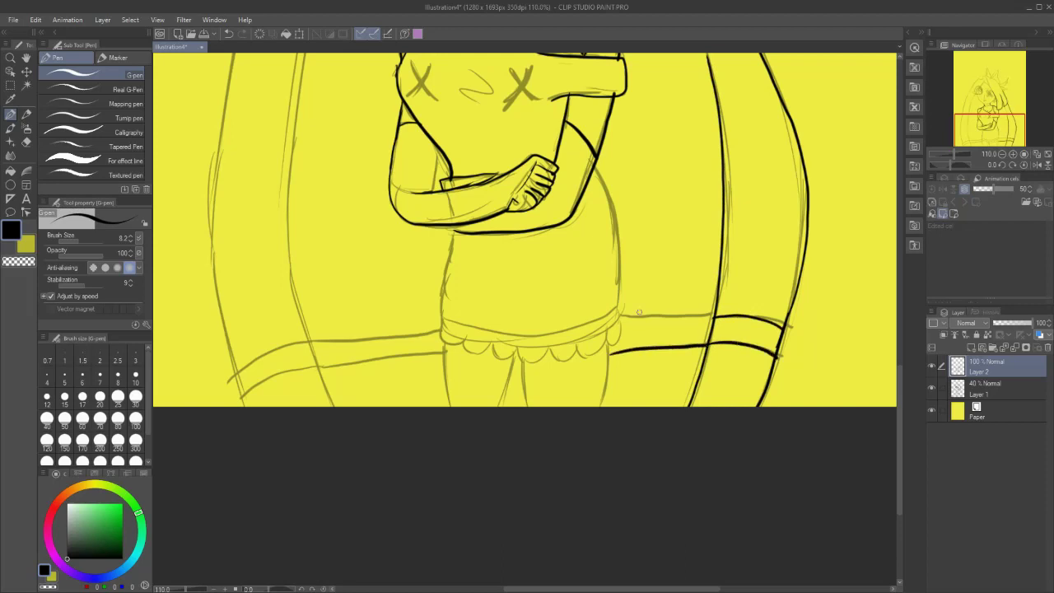
drag(619, 316, 716, 315)
- Ink the leg outlines and both side contours of the skirt below the folded arms
mouse_move(607, 337)
mouse_down()
mouse_move(608, 379)
mouse_move(602, 407)
mouse_up()
mouse_move(523, 356)
mouse_down()
mouse_move(528, 405)
mouse_move(493, 377)
mouse_move(513, 353)
mouse_move(500, 407)
mouse_up()
drag(443, 342, 453, 409)
drag(451, 225, 444, 332)
drag(594, 161, 615, 324)
- Ink the skirt's curved hem band and its scalloped lace trim
mouse_move(446, 330)
mouse_down()
mouse_move(519, 348)
mouse_move(598, 336)
mouse_move(618, 318)
mouse_up()
mouse_move(449, 317)
mouse_down()
mouse_move(536, 331)
mouse_move(617, 301)
mouse_up()
mouse_move(439, 332)
mouse_down()
mouse_move(539, 358)
mouse_move(578, 354)
mouse_move(617, 317)
mouse_up()
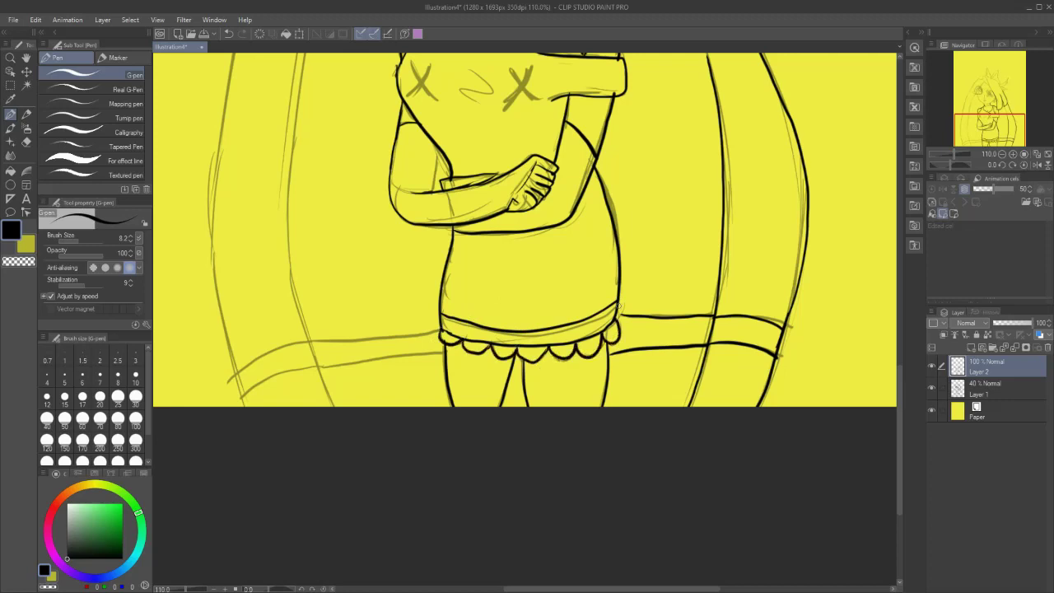
- Ink the lower left pigtail's edges and the two horizontal background lines running from it to the skirt
mouse_move(232, 56)
mouse_down()
mouse_move(215, 196)
mouse_move(248, 405)
mouse_up()
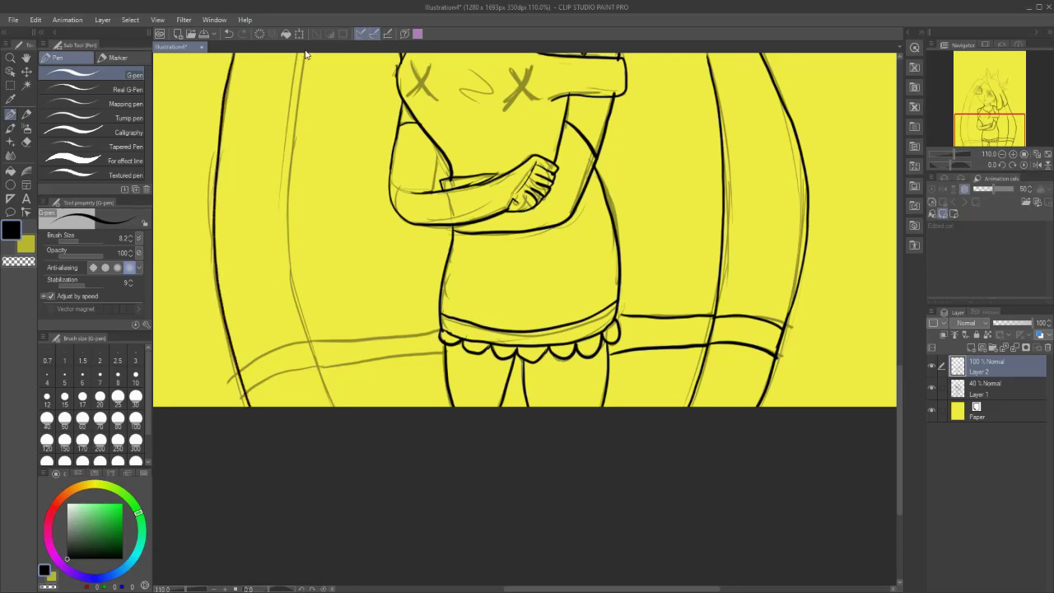
mouse_move(304, 54)
mouse_down()
mouse_move(294, 144)
mouse_move(306, 338)
mouse_move(332, 405)
mouse_up()
mouse_move(310, 340)
mouse_down()
mouse_move(241, 378)
mouse_move(325, 363)
mouse_up()
drag(312, 338, 443, 330)
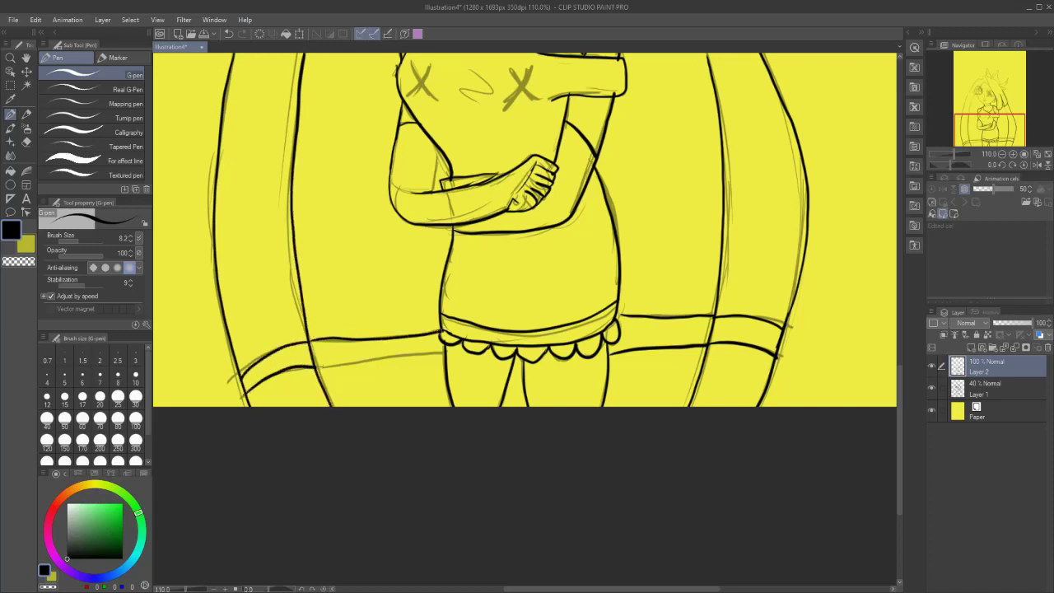
drag(318, 368, 452, 351)
- Ink the upper edges of both pigtails and the contour of the face and jaw
scroll(797, 249, up, 5)
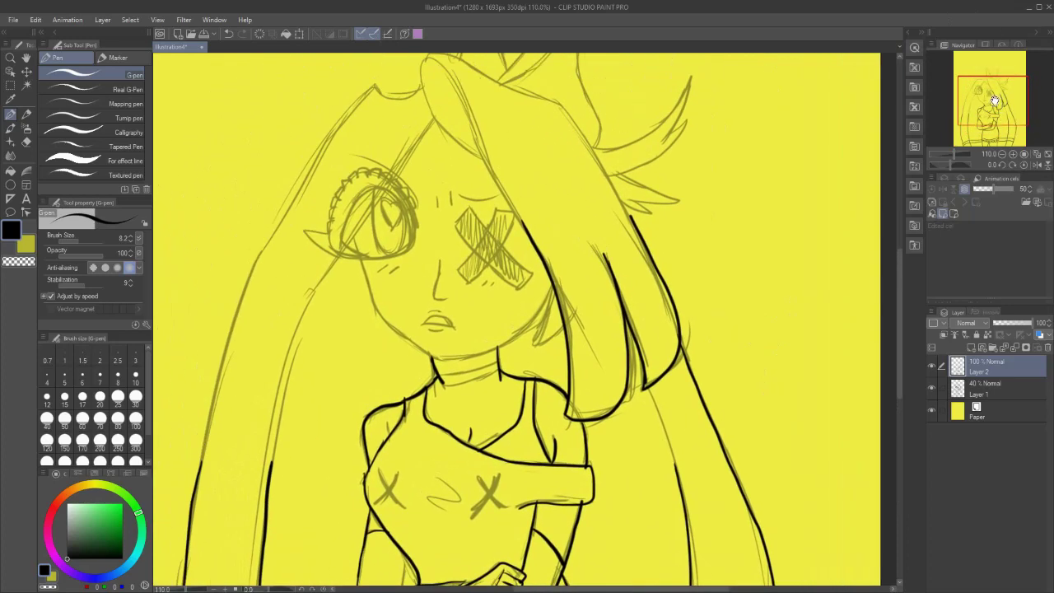
drag(660, 394, 677, 487)
drag(974, 108, 960, 122)
mouse_move(428, 313)
mouse_down()
mouse_move(453, 193)
mouse_move(497, 102)
mouse_move(556, 178)
mouse_move(593, 204)
mouse_move(674, 183)
mouse_move(712, 136)
mouse_move(690, 193)
mouse_up()
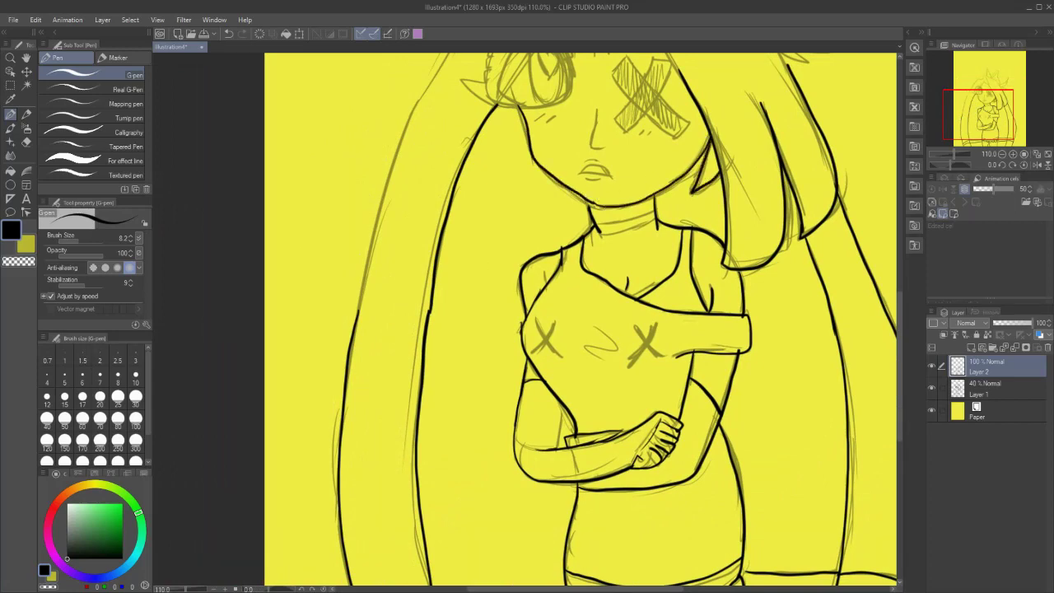
mouse_move(449, 53)
mouse_down()
mouse_move(403, 137)
mouse_move(366, 253)
mouse_move(358, 345)
mouse_up()
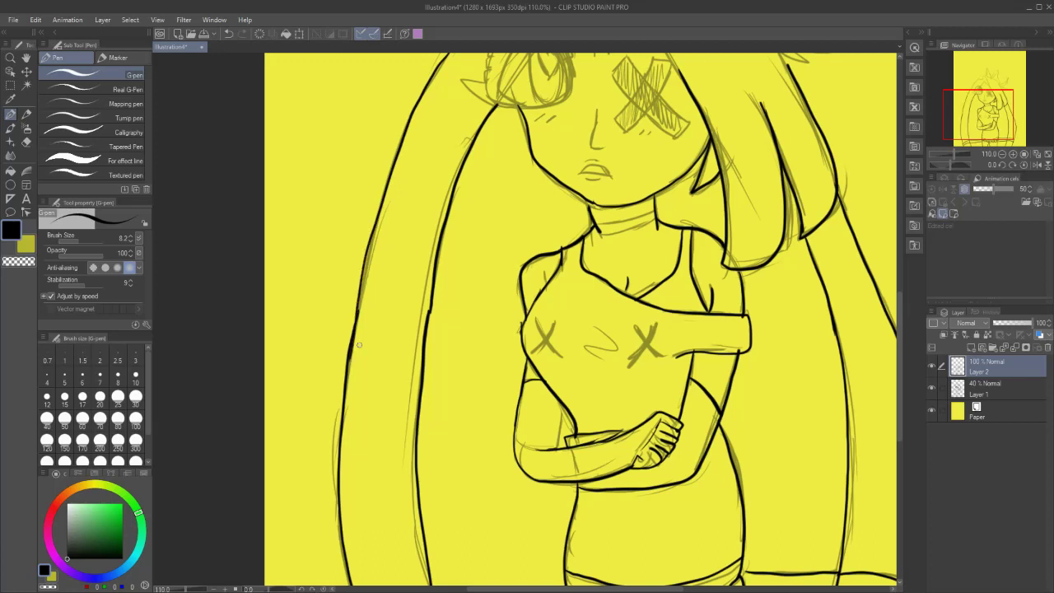
- Ink the nose, lips, lashed left eye with its heart-marked pupil, and both eyebrows
drag(982, 85, 982, 85)
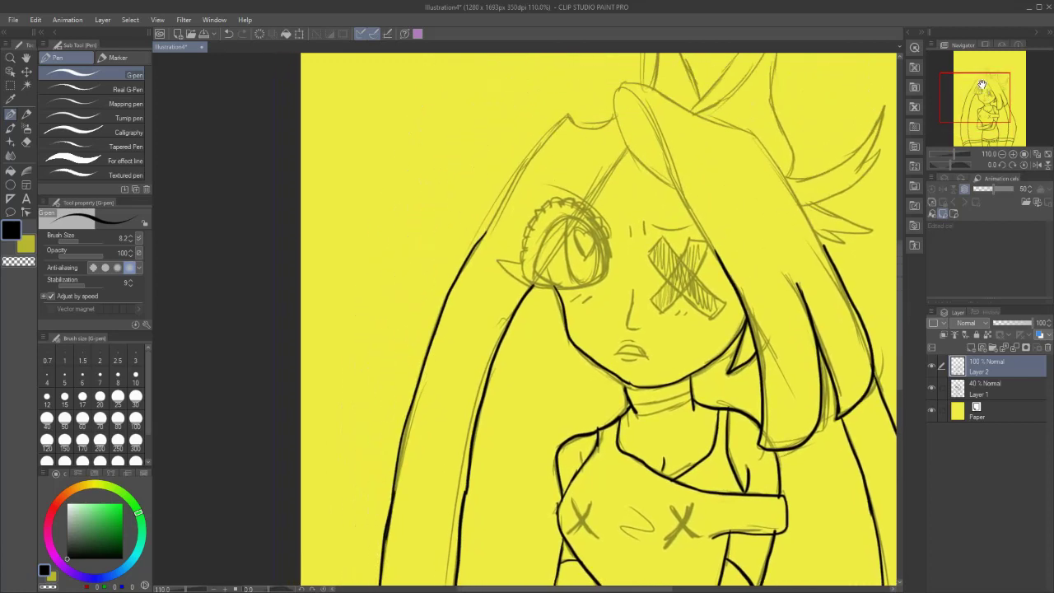
mouse_move(633, 289)
mouse_down()
mouse_move(621, 326)
mouse_move(634, 326)
mouse_move(613, 354)
mouse_move(648, 358)
mouse_up()
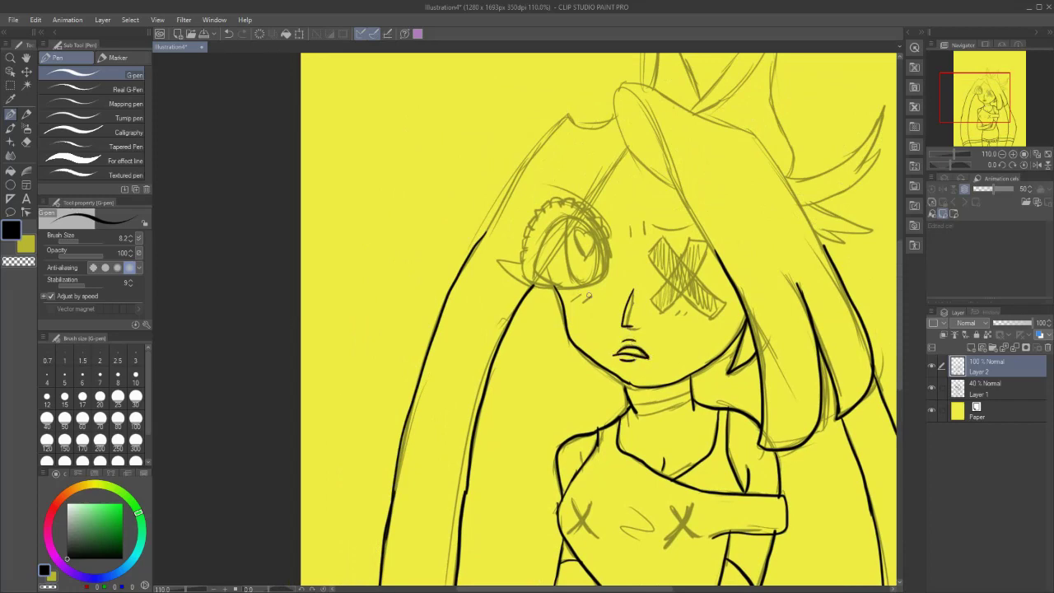
mouse_move(518, 265)
mouse_down()
mouse_move(500, 260)
mouse_move(535, 285)
mouse_move(564, 288)
mouse_move(540, 237)
mouse_move(596, 234)
mouse_move(607, 278)
mouse_move(595, 221)
mouse_move(524, 232)
mouse_move(584, 202)
mouse_move(603, 227)
mouse_up()
drag(553, 287, 602, 280)
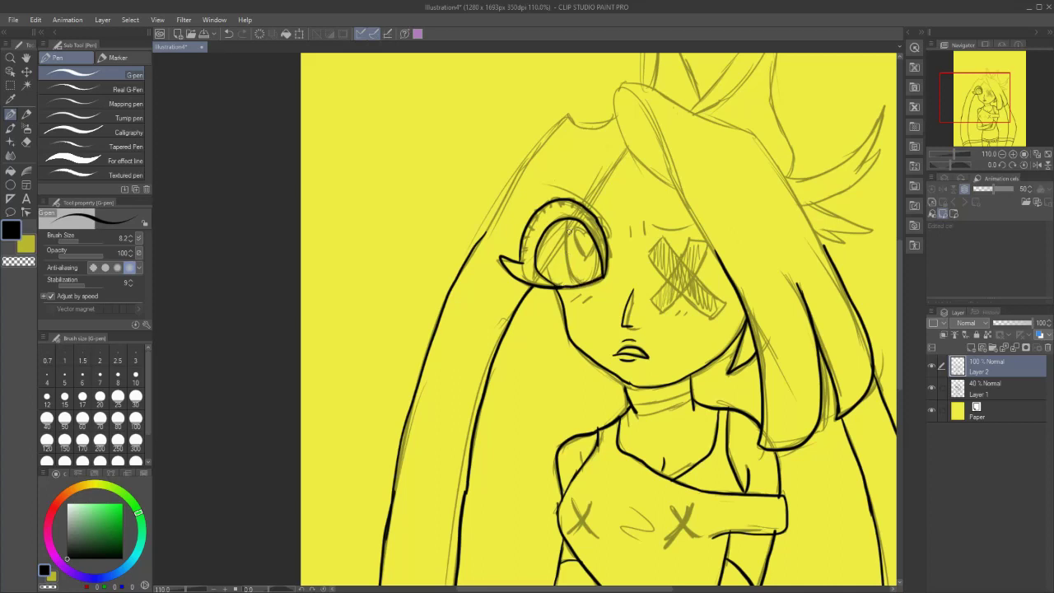
mouse_move(566, 221)
mouse_down()
mouse_move(592, 280)
mouse_move(597, 251)
mouse_move(588, 257)
mouse_move(593, 247)
mouse_move(547, 181)
mouse_up()
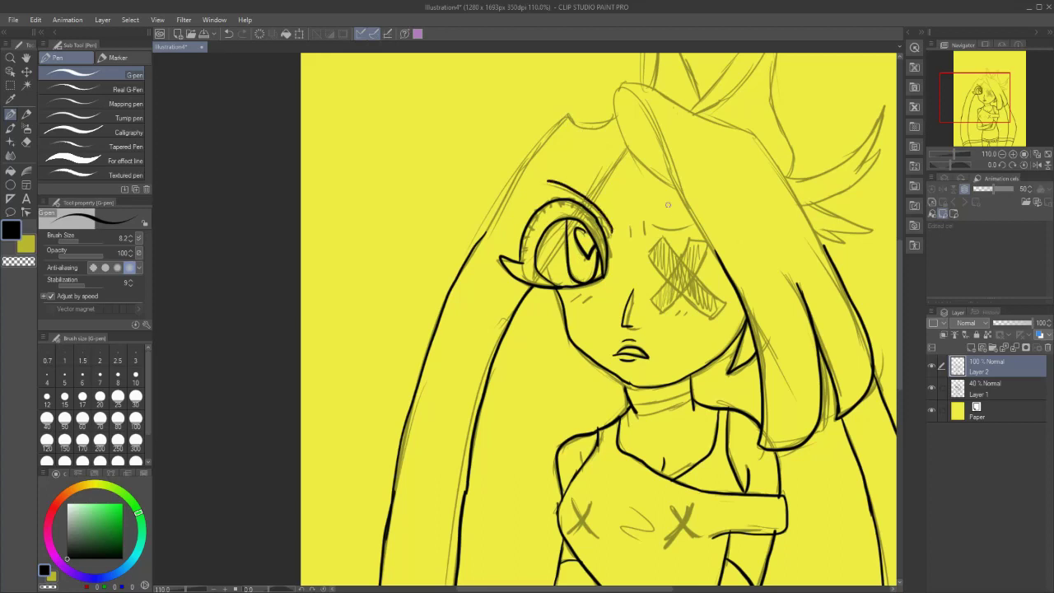
drag(645, 223, 699, 227)
- Ink the swept bangs, the crown of the head and the hairline above the left eye
mouse_move(677, 188)
mouse_down()
mouse_move(617, 131)
mouse_move(617, 88)
mouse_move(665, 153)
mouse_move(730, 285)
mouse_up()
mouse_move(618, 85)
mouse_down()
mouse_move(657, 85)
mouse_move(778, 164)
mouse_move(826, 244)
mouse_up()
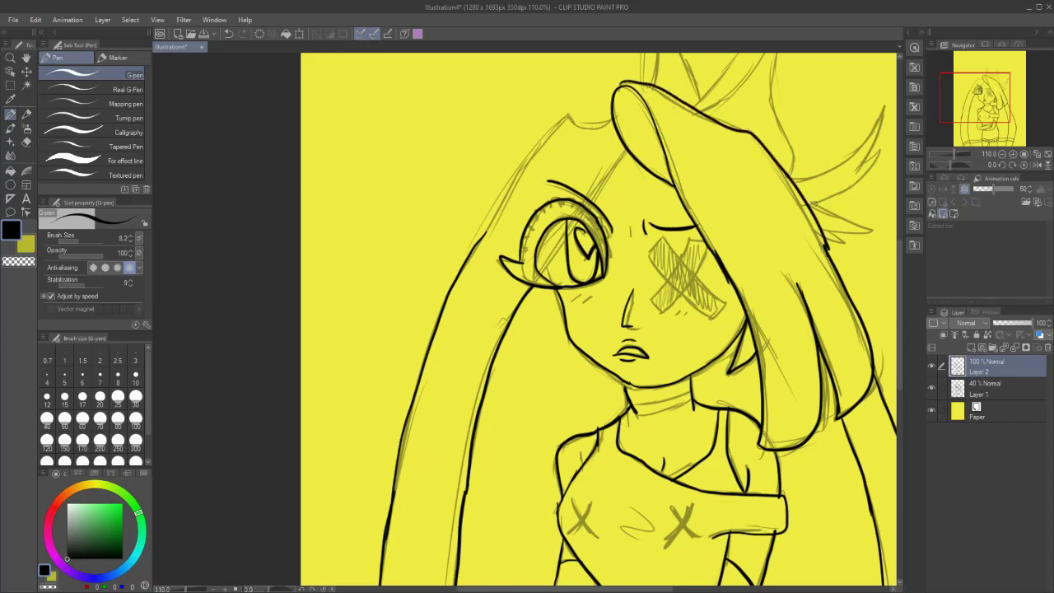
mouse_move(611, 115)
mouse_down()
mouse_move(574, 115)
mouse_move(530, 154)
mouse_move(469, 251)
mouse_up()
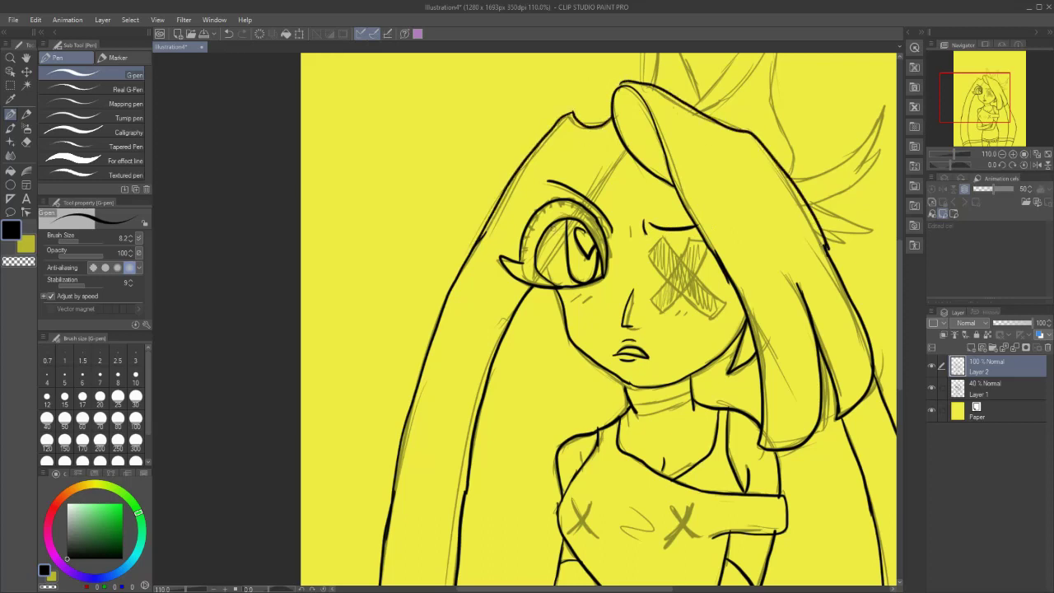
drag(590, 200, 626, 150)
- Ink the X-shaped patch over the right eye and the X Z X design on the top
mouse_move(655, 242)
mouse_down()
mouse_move(663, 279)
mouse_move(660, 304)
mouse_move(684, 299)
mouse_move(714, 318)
mouse_move(725, 300)
mouse_move(694, 278)
mouse_move(705, 245)
mouse_up()
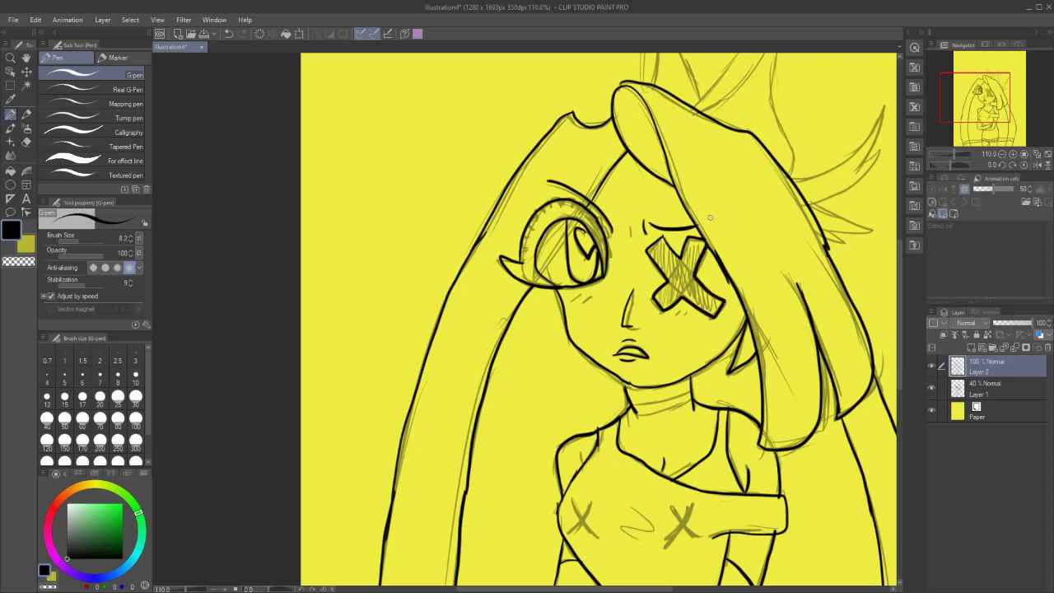
drag(986, 110, 986, 122)
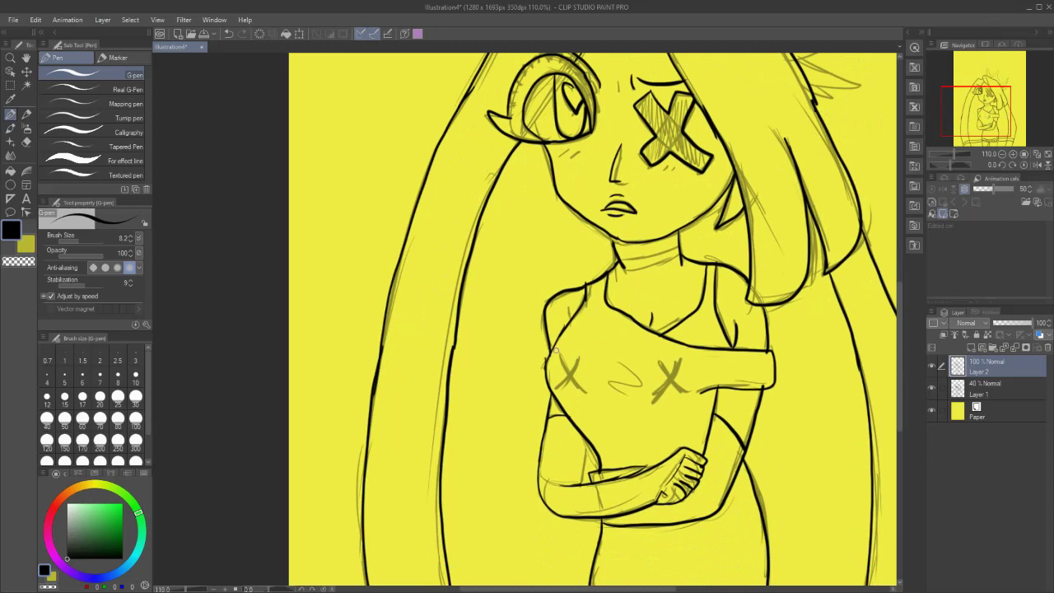
mouse_move(555, 350)
mouse_down()
mouse_move(572, 374)
mouse_move(555, 391)
mouse_move(564, 384)
mouse_move(583, 399)
mouse_move(589, 358)
mouse_move(579, 382)
mouse_move(632, 372)
mouse_move(636, 392)
mouse_move(652, 379)
mouse_move(655, 404)
mouse_move(669, 389)
mouse_move(689, 394)
mouse_move(677, 359)
mouse_up()
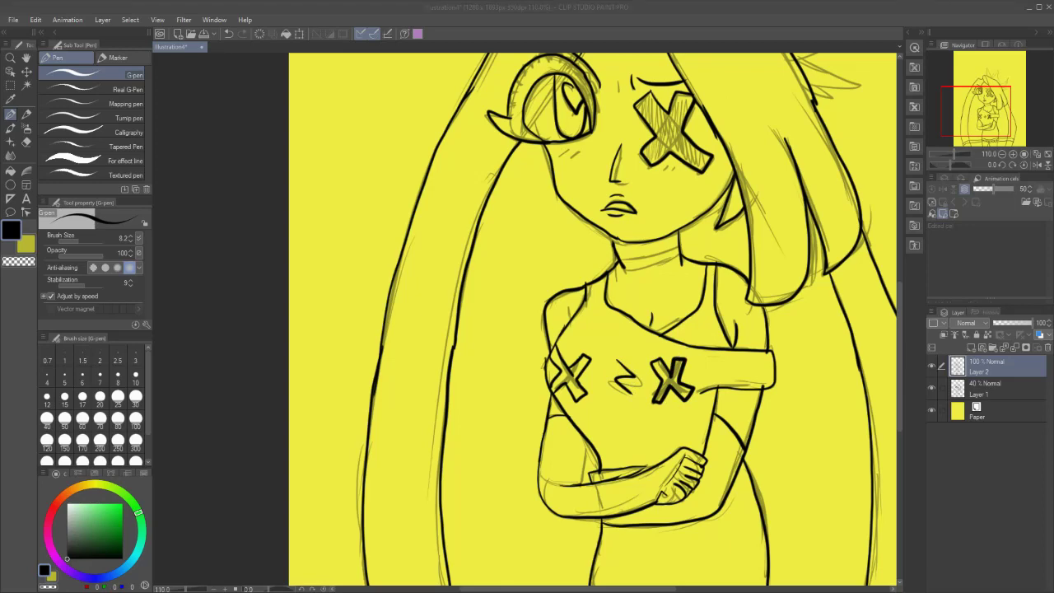
- Ink the stocking tops with scalloped lace trim across both thighs
click(1003, 154)
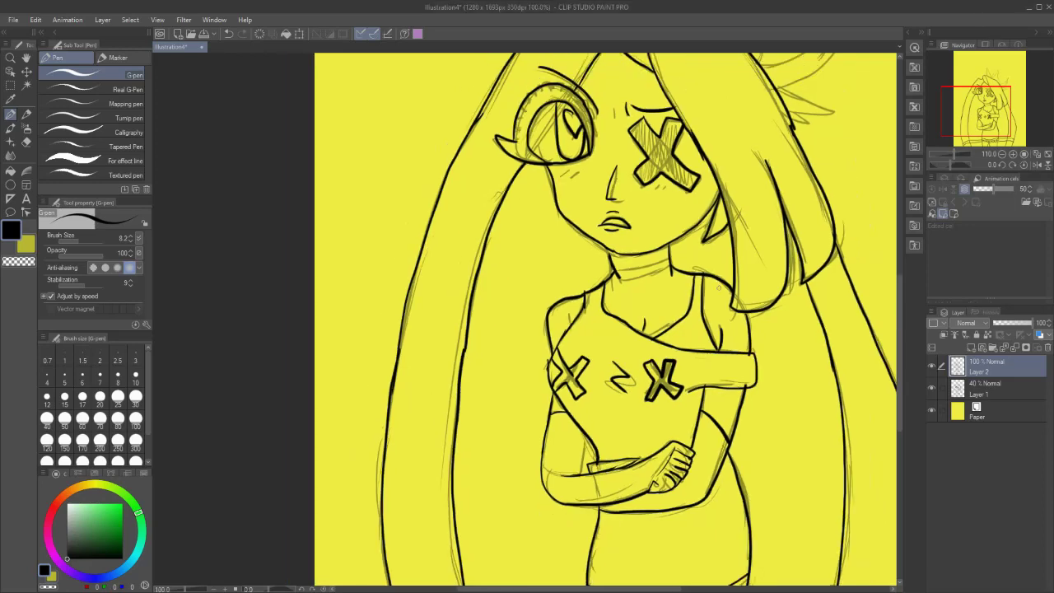
drag(1011, 109, 1008, 137)
mouse_move(677, 368)
mouse_down()
mouse_move(621, 373)
mouse_move(626, 384)
mouse_move(677, 368)
mouse_up()
mouse_move(692, 376)
mouse_down()
mouse_move(757, 366)
mouse_move(707, 381)
mouse_move(768, 379)
mouse_up()
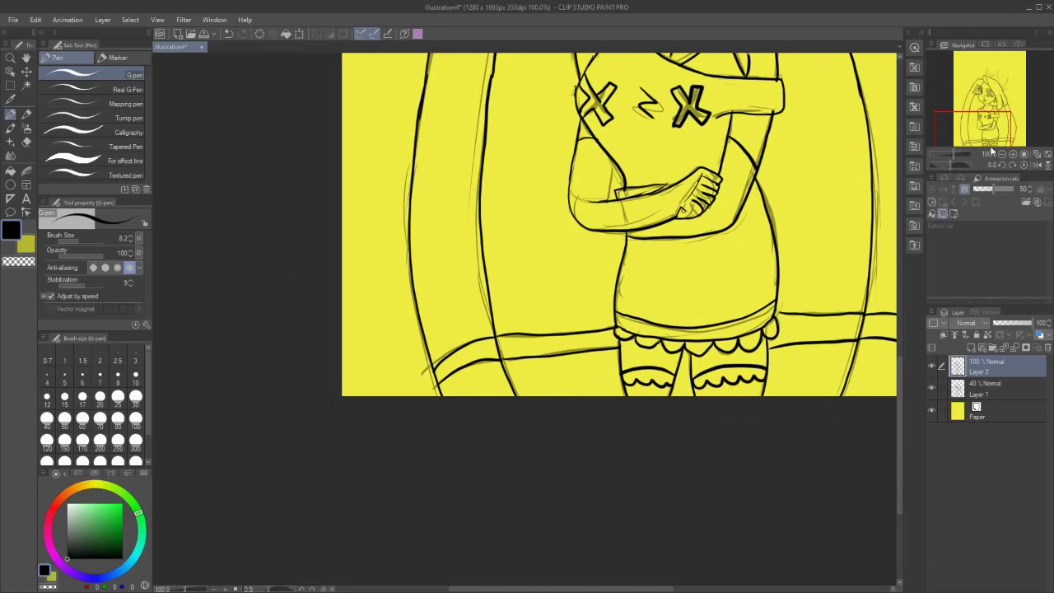
- Ink the pointed bow loops on top of the head and the spiky hair tufts at the back of the head
drag(991, 152, 998, 108)
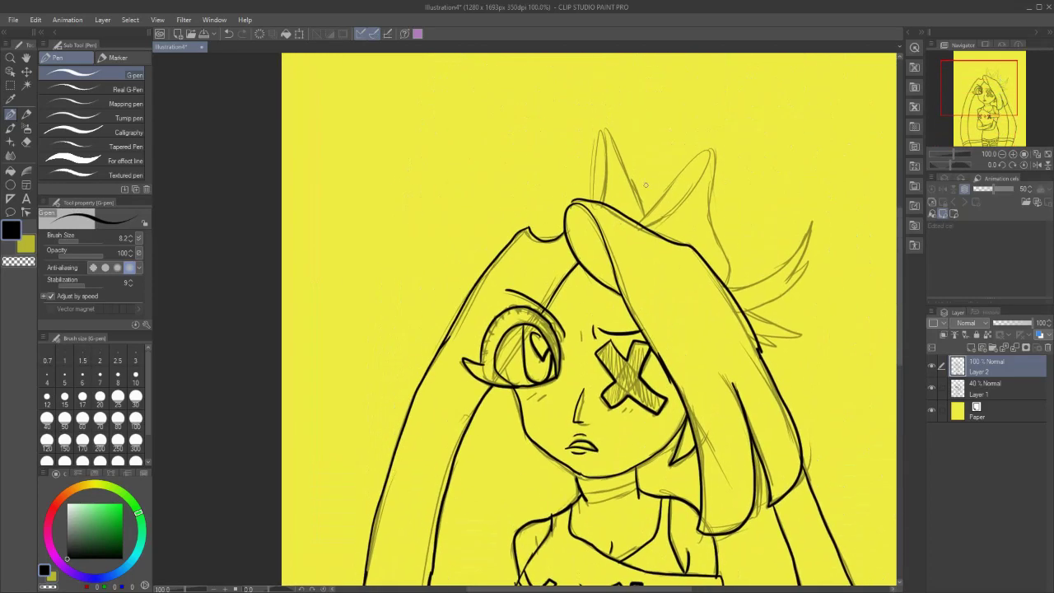
mouse_move(605, 198)
mouse_down()
mouse_move(600, 130)
mouse_move(592, 203)
mouse_up()
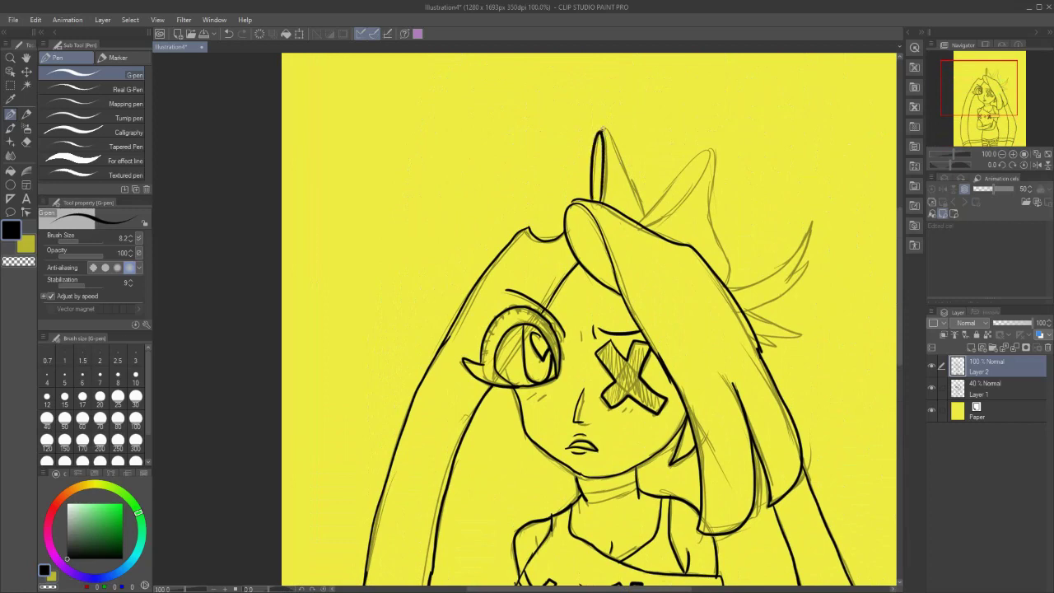
drag(604, 129, 644, 213)
click(229, 34)
mouse_move(602, 128)
mouse_down()
mouse_move(644, 217)
mouse_move(687, 169)
mouse_move(684, 196)
mouse_move(644, 226)
mouse_up()
mouse_move(708, 151)
mouse_down()
mouse_move(711, 238)
mouse_move(728, 284)
mouse_move(813, 222)
mouse_move(789, 280)
mouse_move(744, 315)
mouse_move(801, 334)
mouse_move(757, 339)
mouse_up()
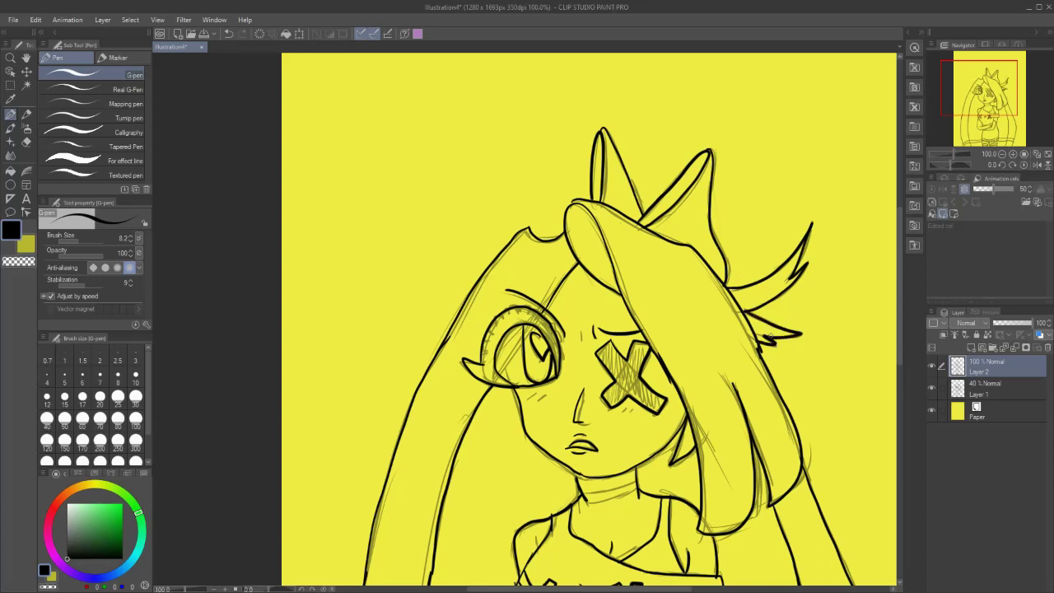
- Ink the upper and lower edges of the choker across the neck
drag(581, 494, 639, 479)
drag(590, 504, 641, 487)
key(ctrl+minus)
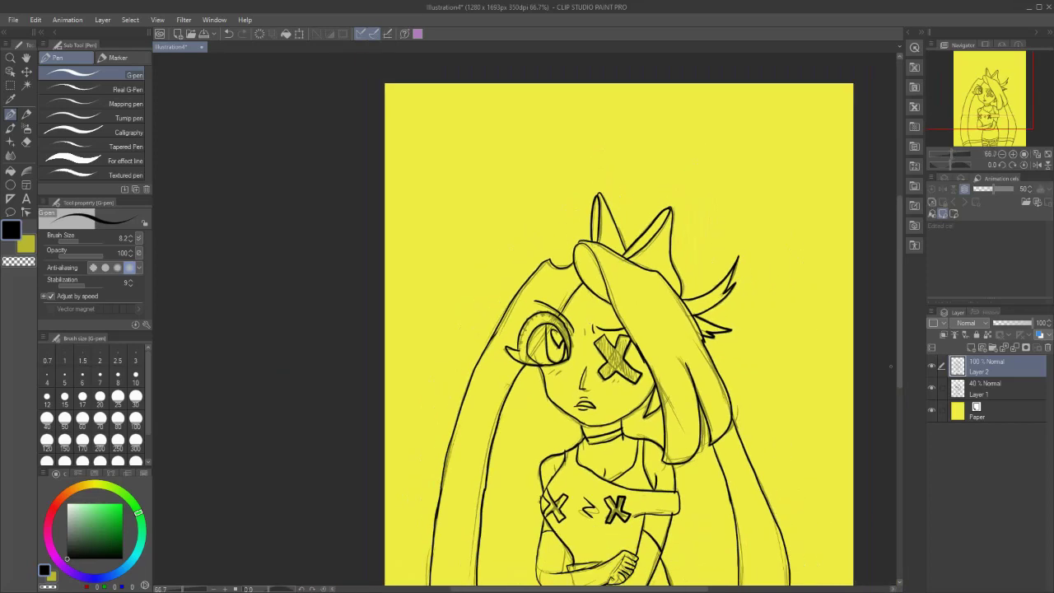
- Hide the rough sketch layer and examine the line art on its own
click(931, 388)
scroll(643, 367, up, 4)
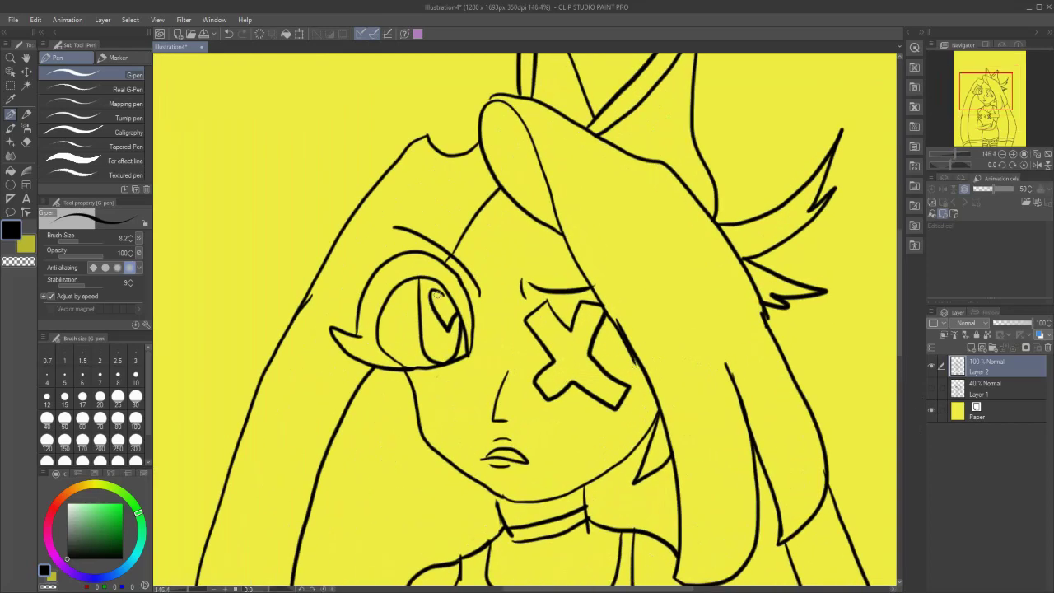
scroll(455, 272, down, 3)
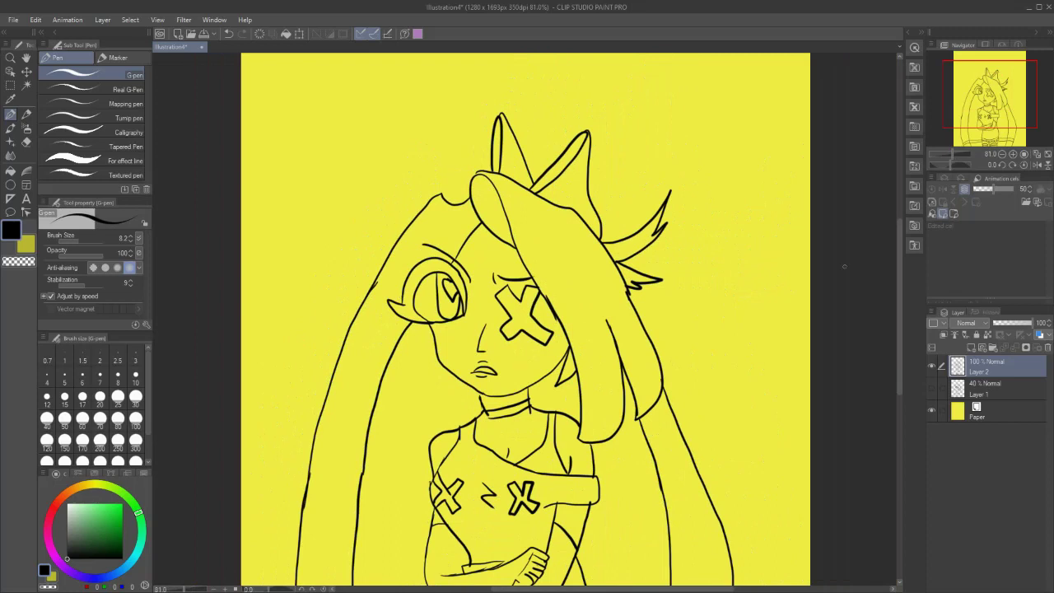
drag(989, 96, 989, 107)
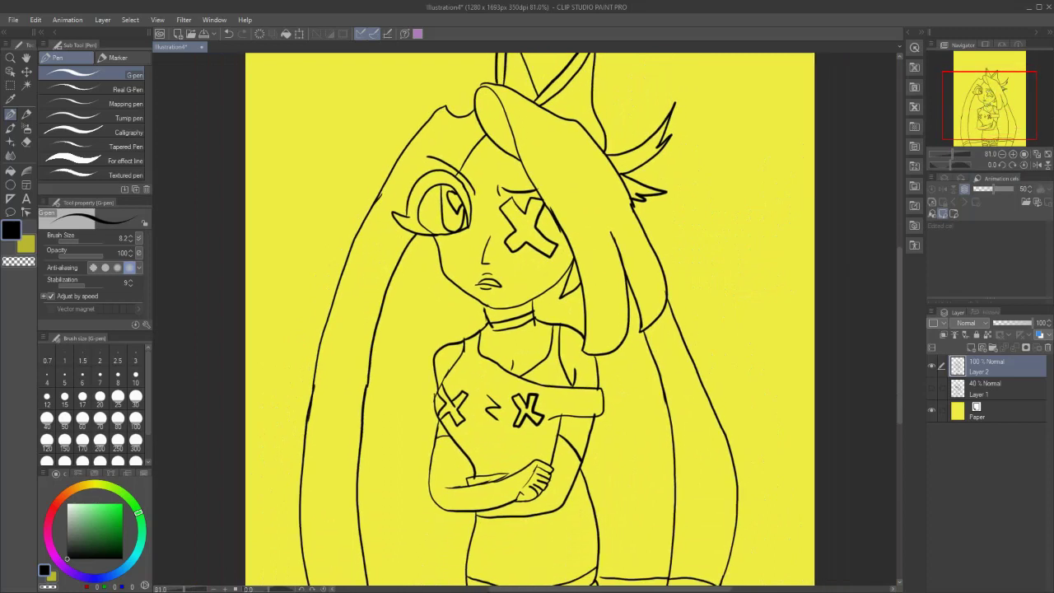
scroll(670, 352, down, 2)
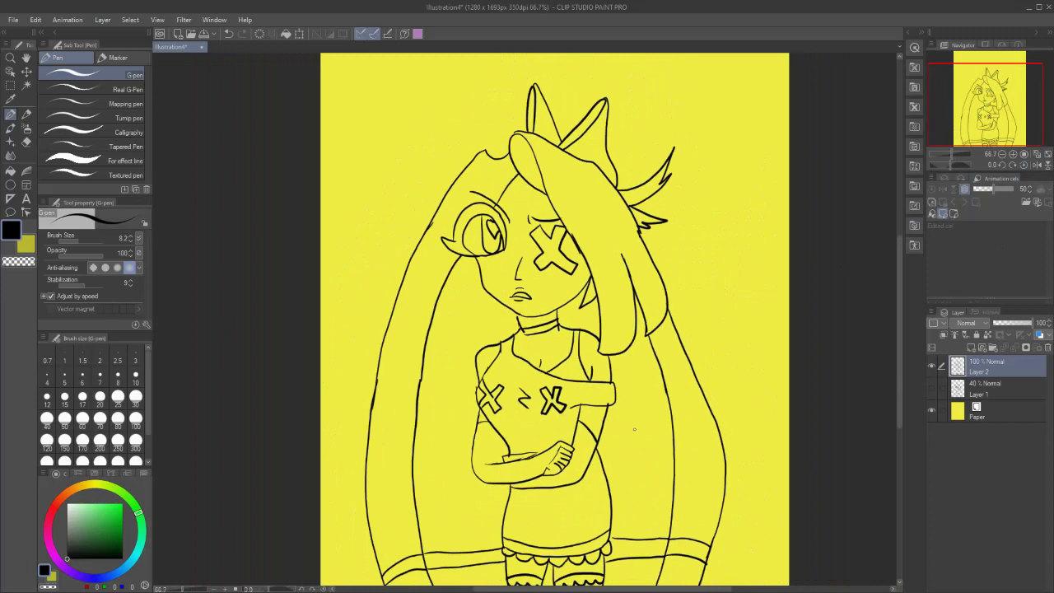
- Thicken and close the lines above the folded forearm, and ink the missing outline at the base of the hand
scroll(552, 454, up, 5)
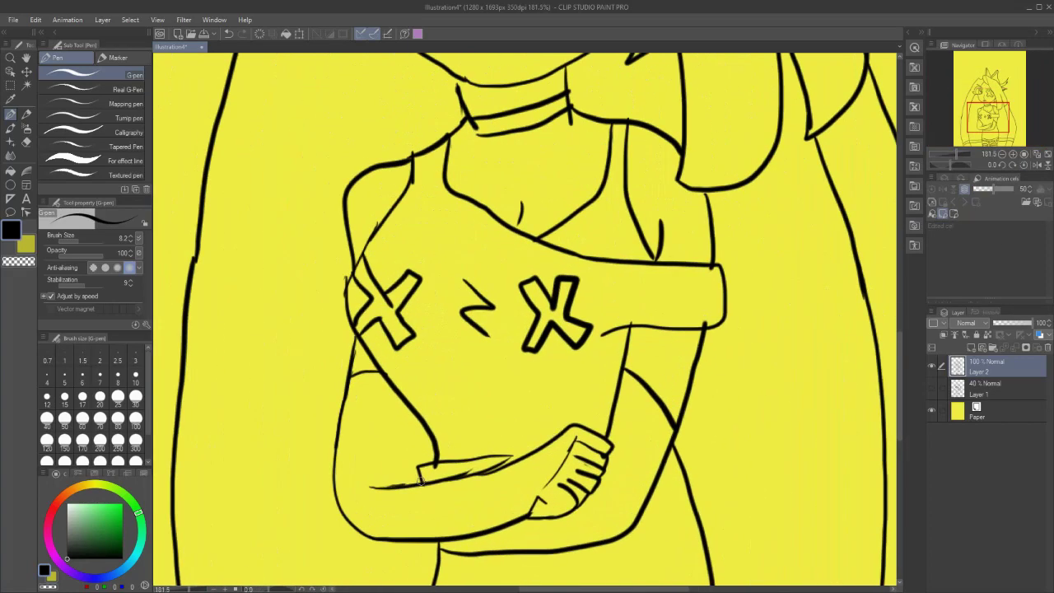
mouse_move(420, 481)
mouse_down()
mouse_move(460, 463)
mouse_move(520, 458)
mouse_up()
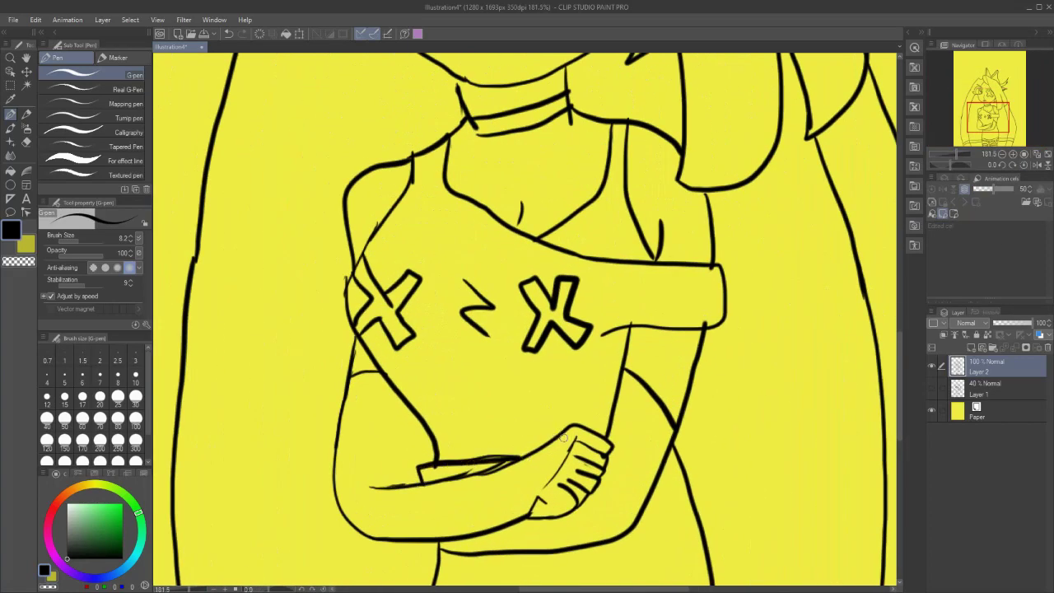
drag(464, 475, 520, 461)
mouse_move(526, 512)
mouse_down()
mouse_move(527, 524)
mouse_move(551, 513)
mouse_move(552, 524)
mouse_move(542, 522)
mouse_up()
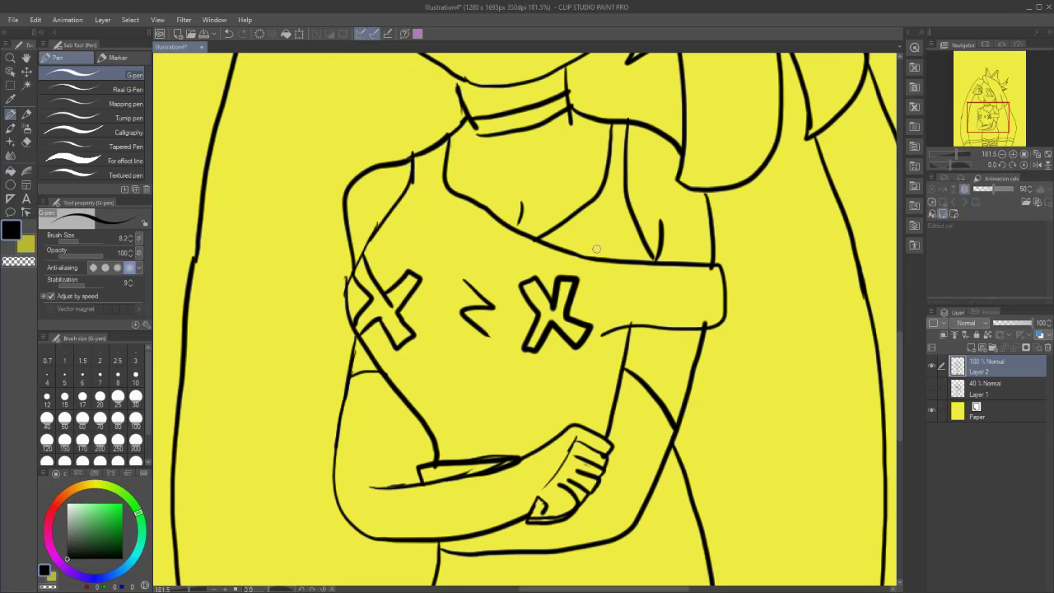
drag(994, 108, 984, 97)
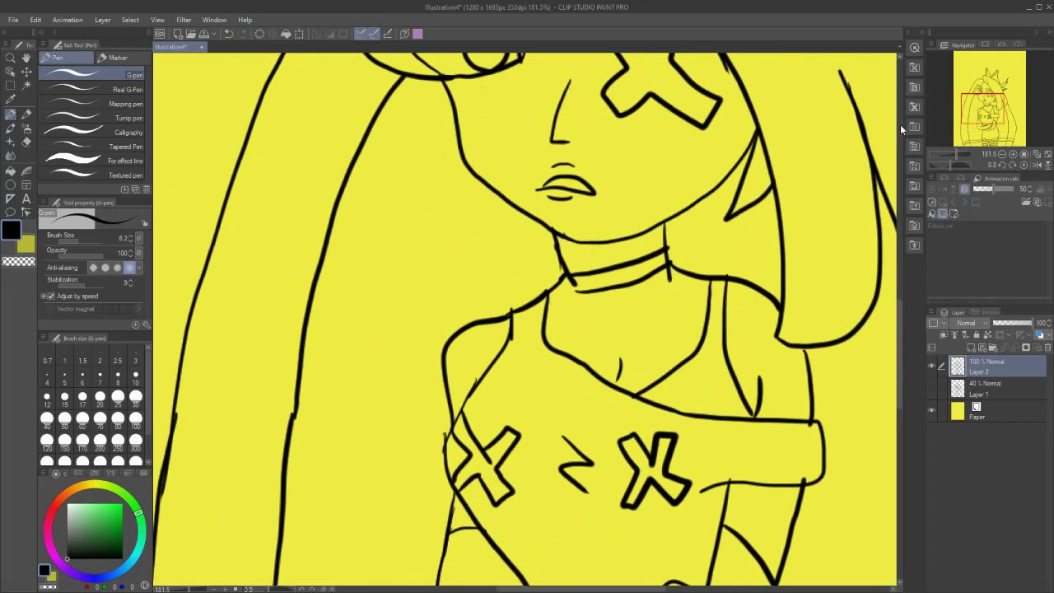
scroll(980, 122, down, 2)
click(1049, 155)
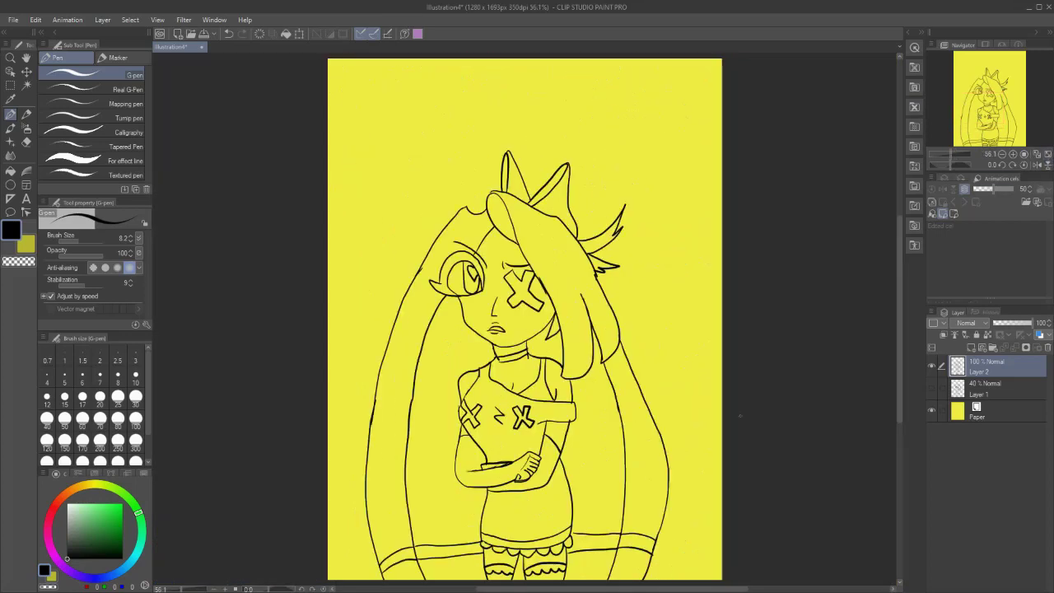
- Add a layer named base below the line art and select the figure's whole silhouette with Auto select
click(972, 347)
drag(989, 373, 991, 392)
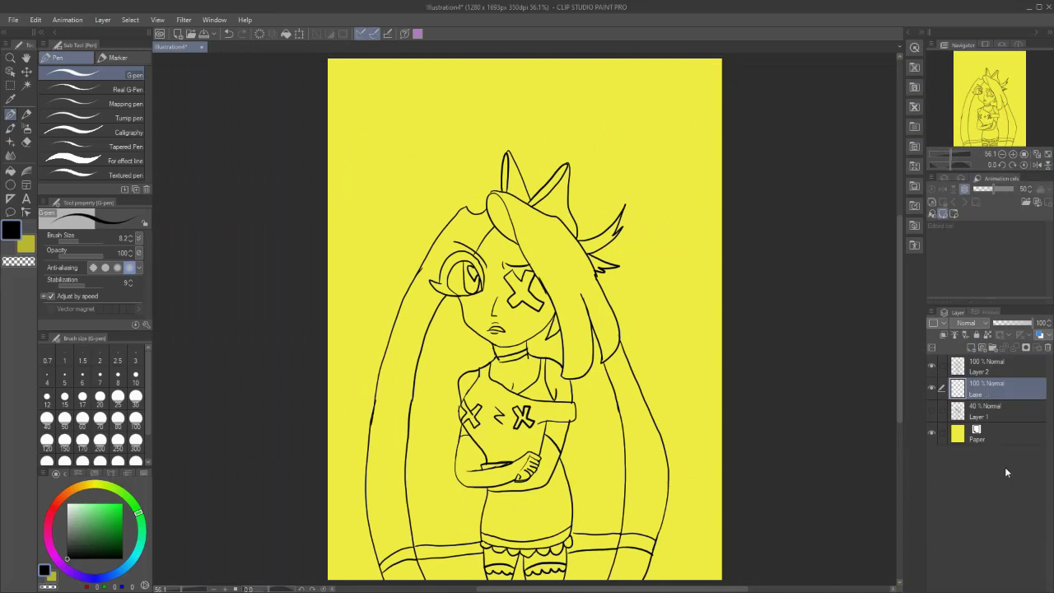
click(988, 366)
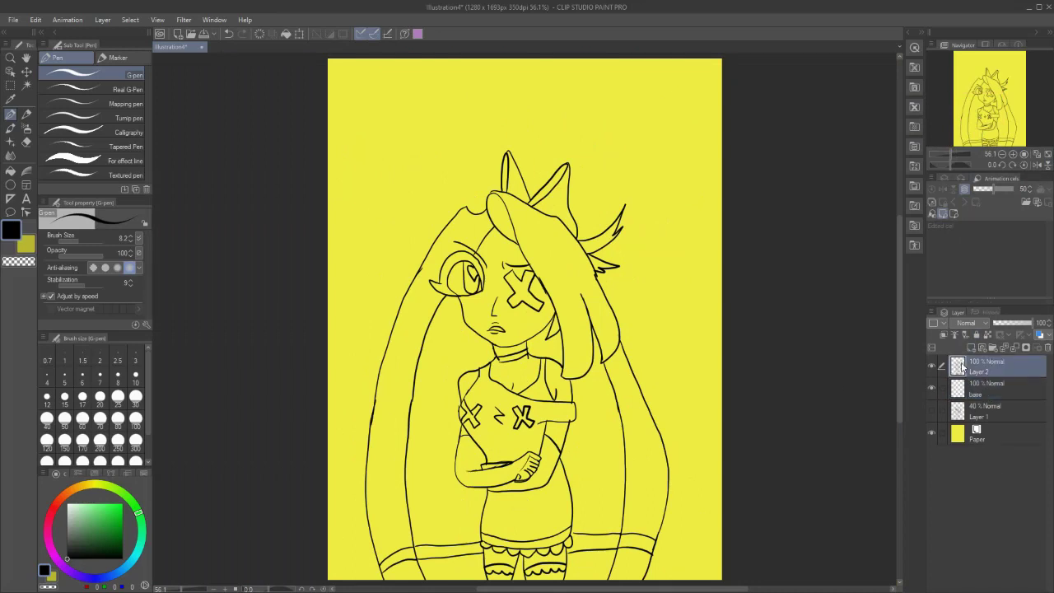
click(26, 85)
click(336, 175)
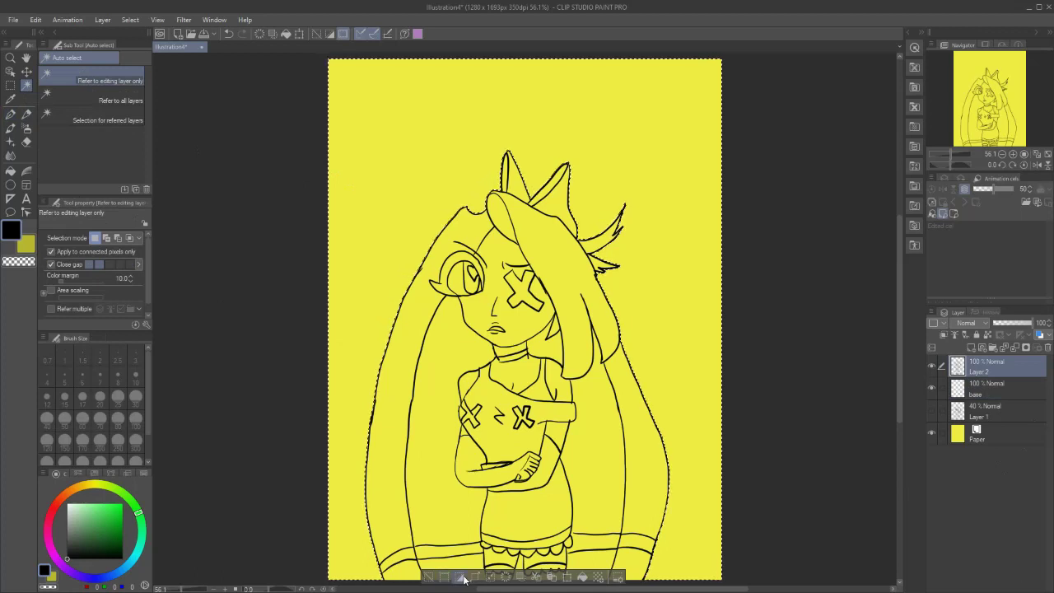
- Fill the selected silhouette on the base layer with a muted greyish brown, and deselect it
click(970, 396)
drag(65, 554, 47, 519)
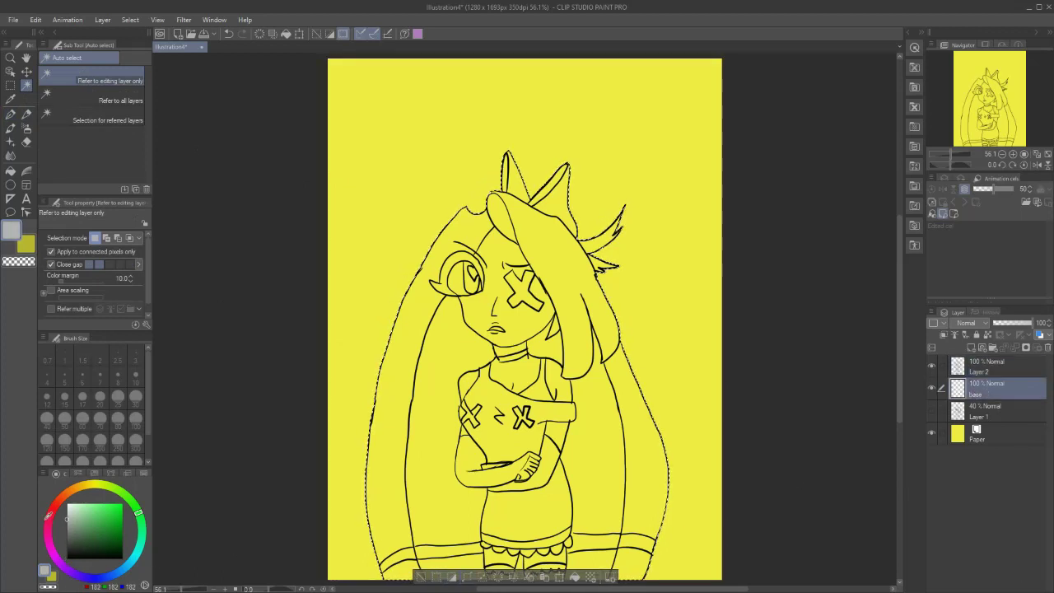
click(55, 507)
drag(55, 507, 70, 491)
click(81, 517)
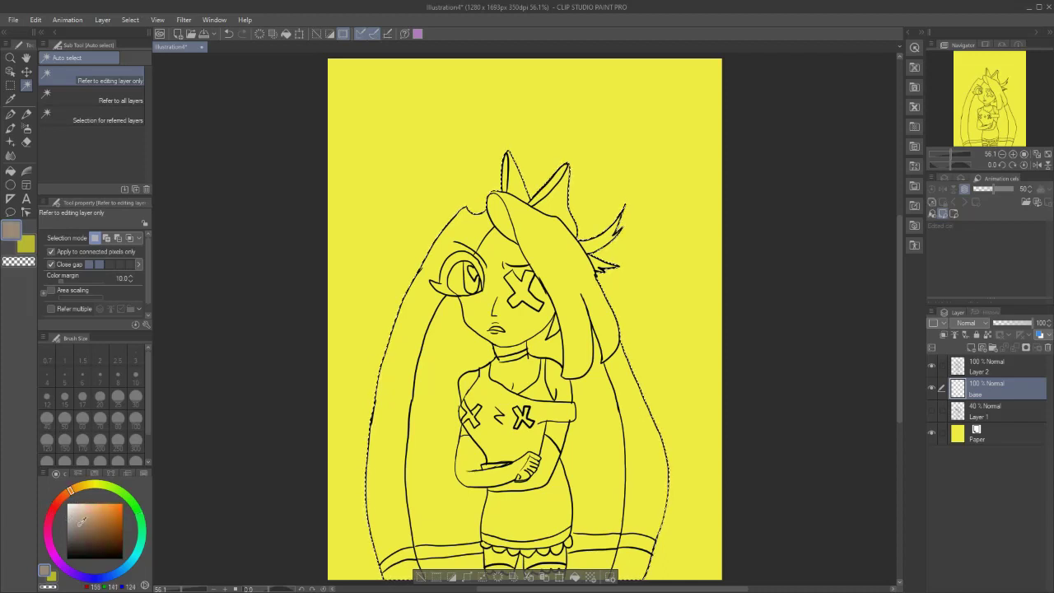
click(576, 577)
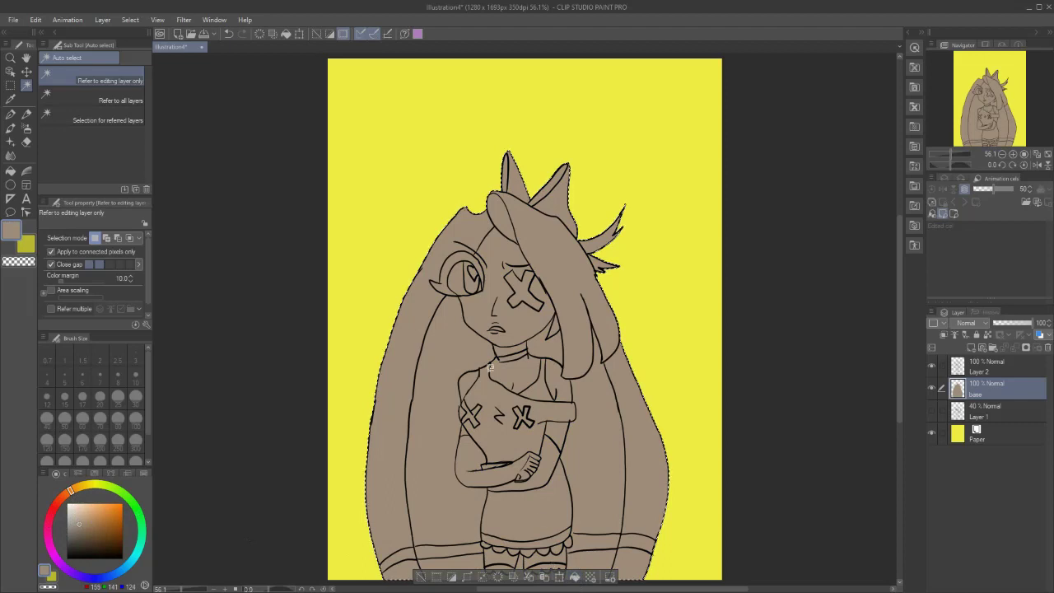
click(1013, 368)
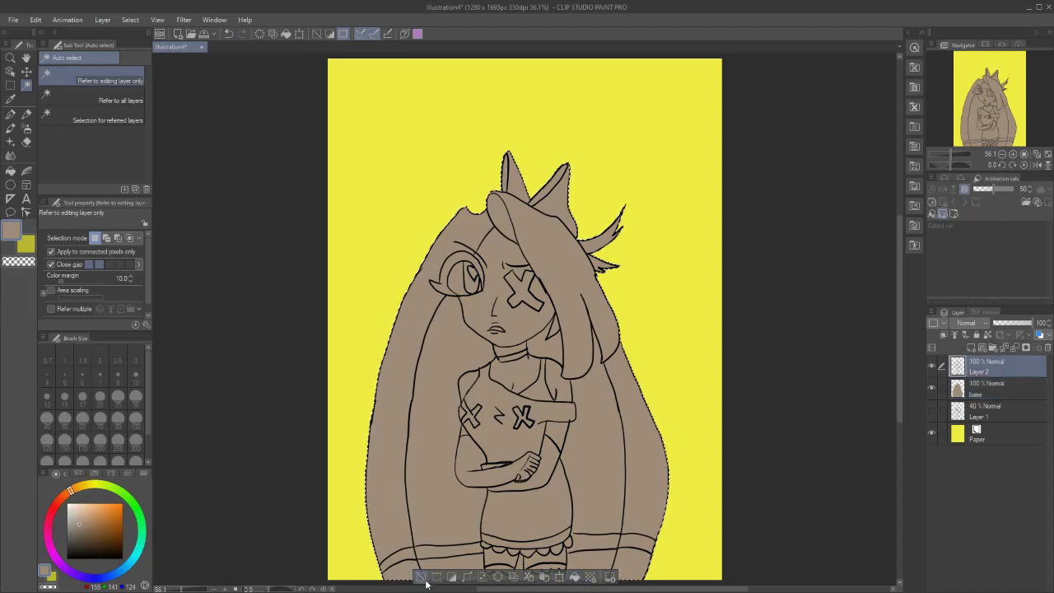
key(ctrl+d)
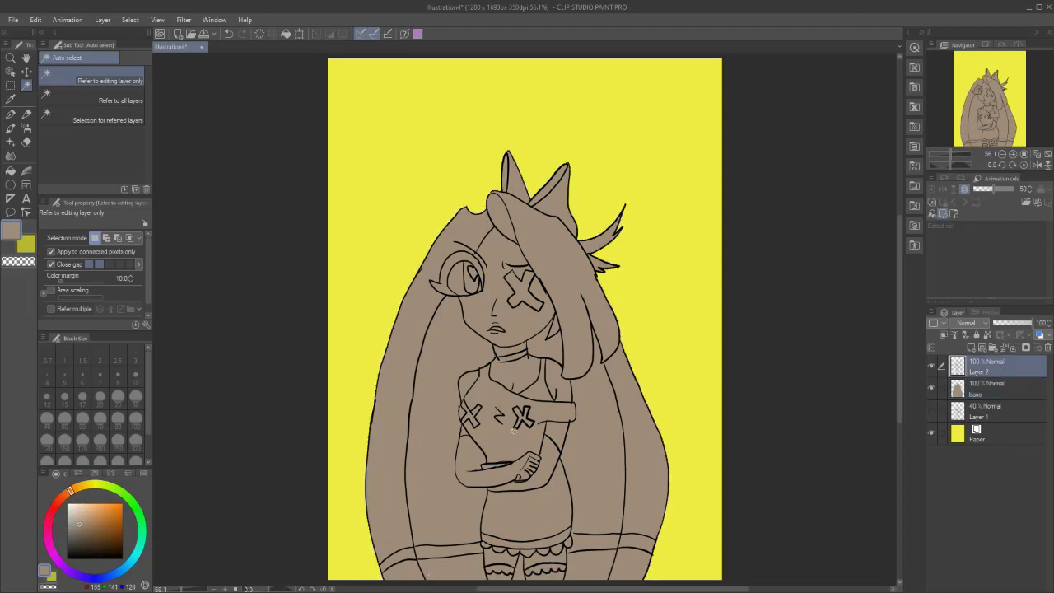
- Create a folder named colors below the line art layer, with a new empty layer inside it
click(972, 347)
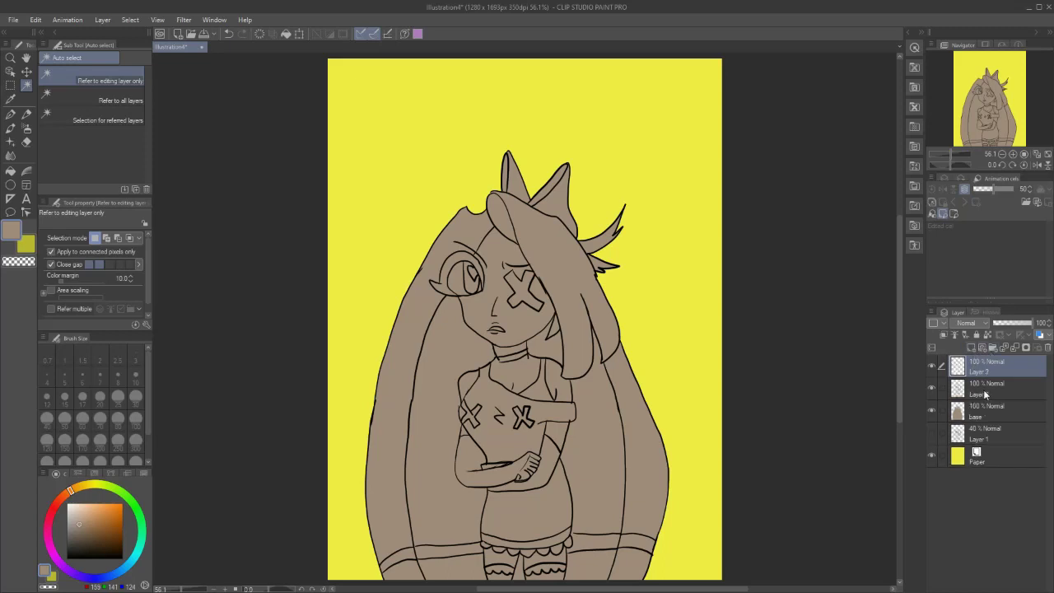
click(992, 393)
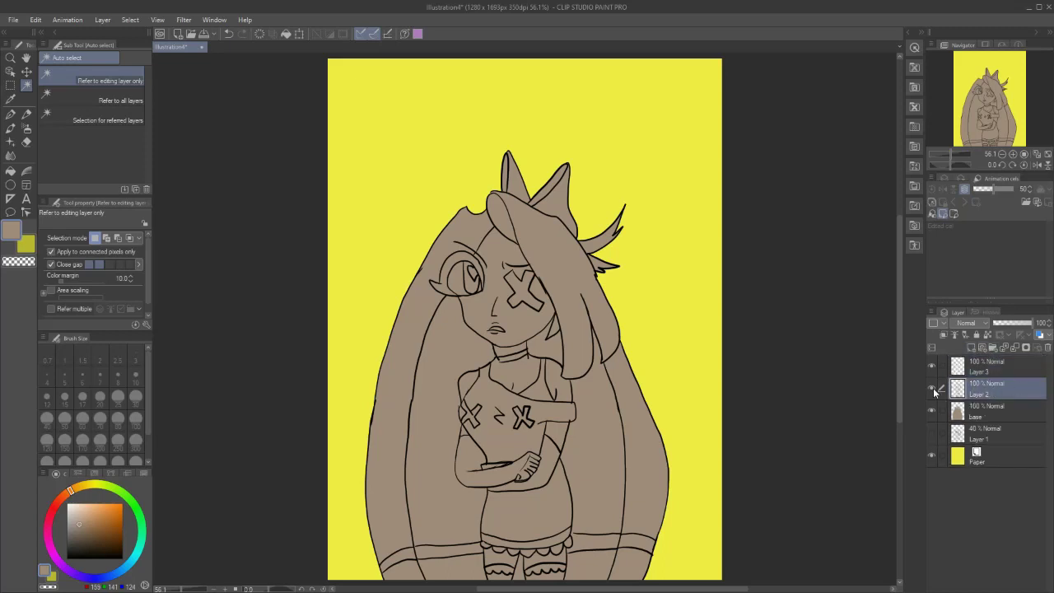
drag(978, 371, 1000, 388)
click(988, 350)
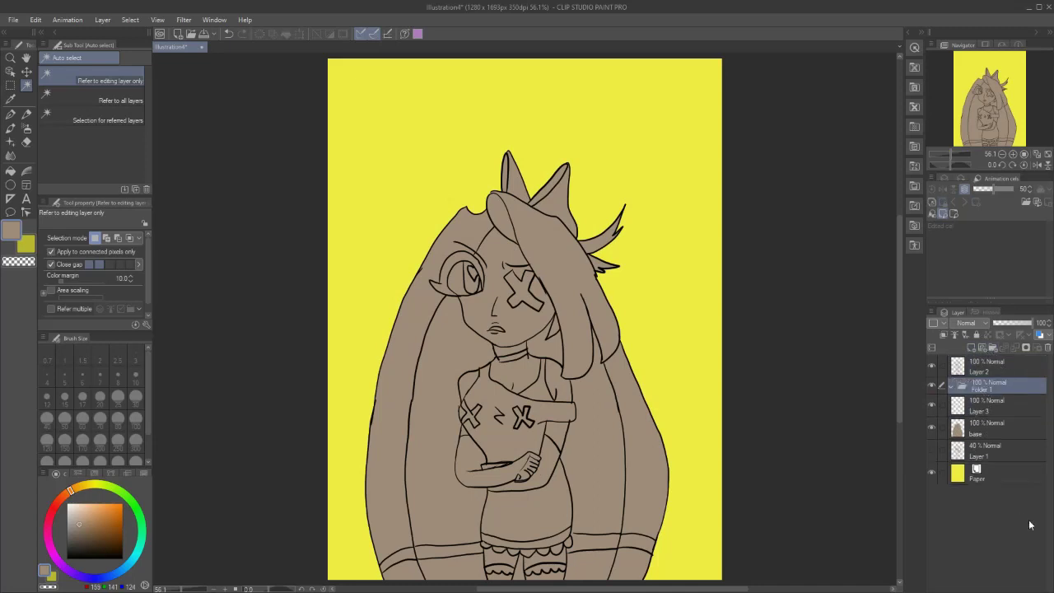
drag(1009, 402, 1004, 390)
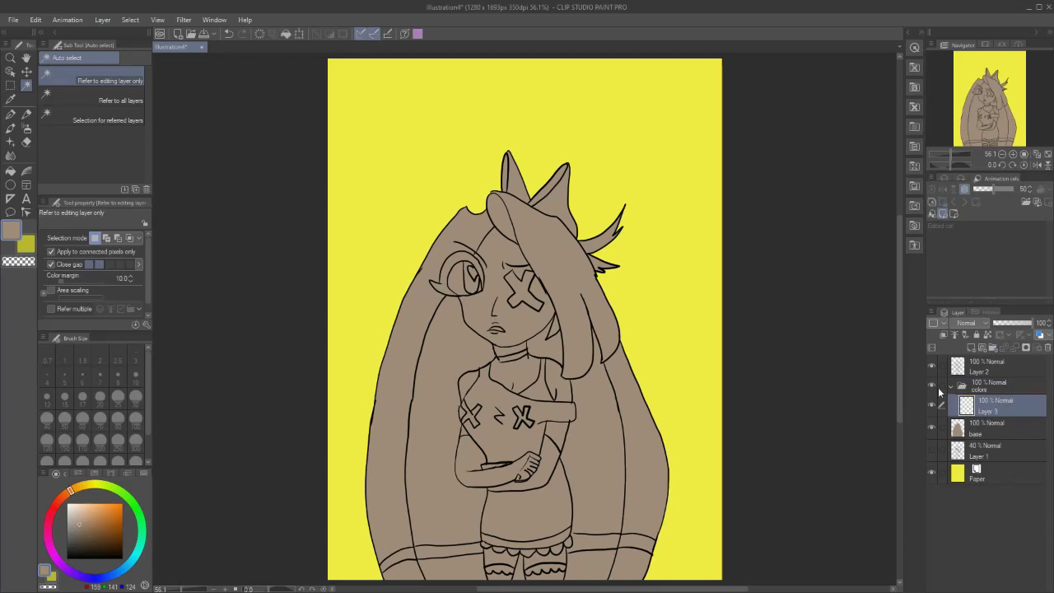
- Select the upper part of the dress from the line art and fill it with light grey, RGB 227, on the new color layer
click(486, 430)
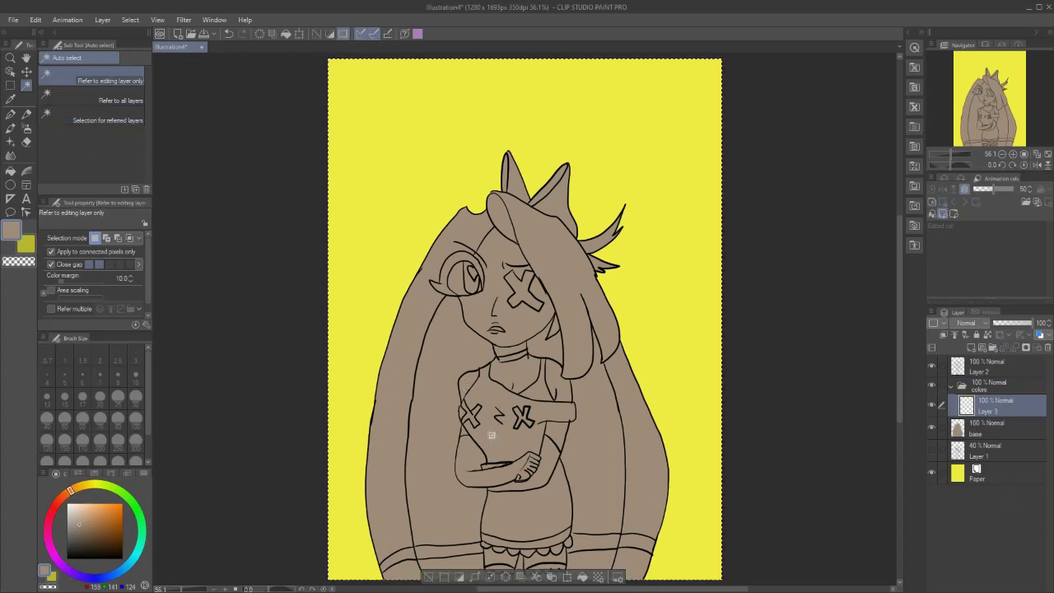
click(985, 366)
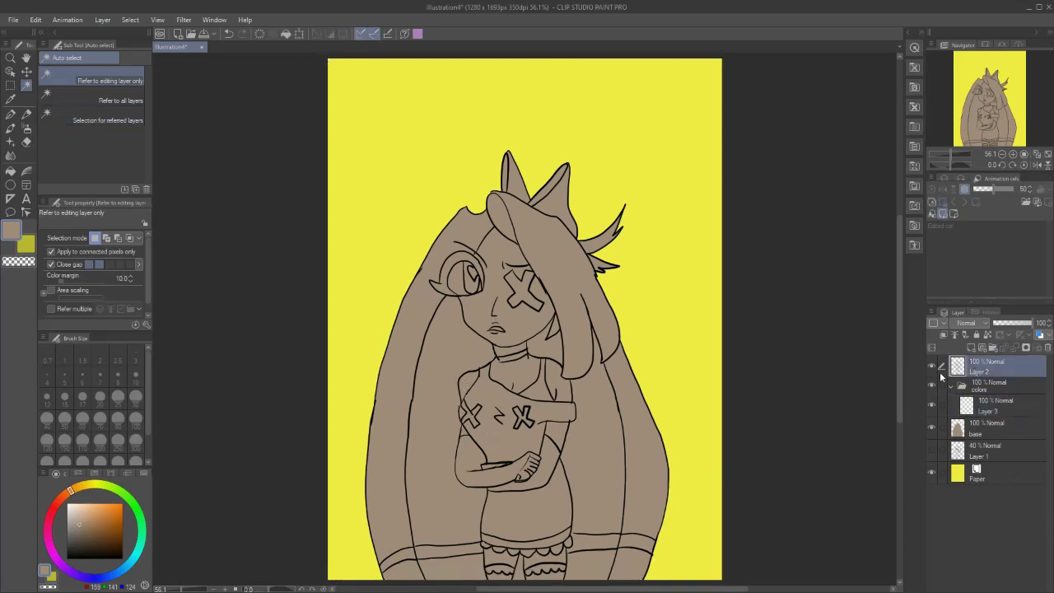
click(499, 444)
click(1015, 410)
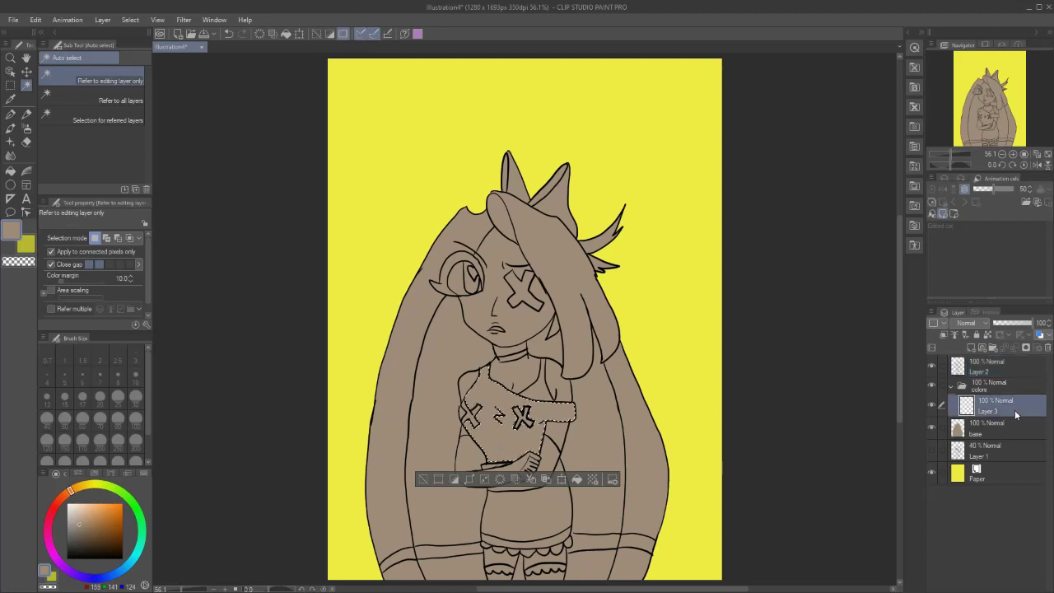
click(68, 513)
drag(54, 511, 55, 509)
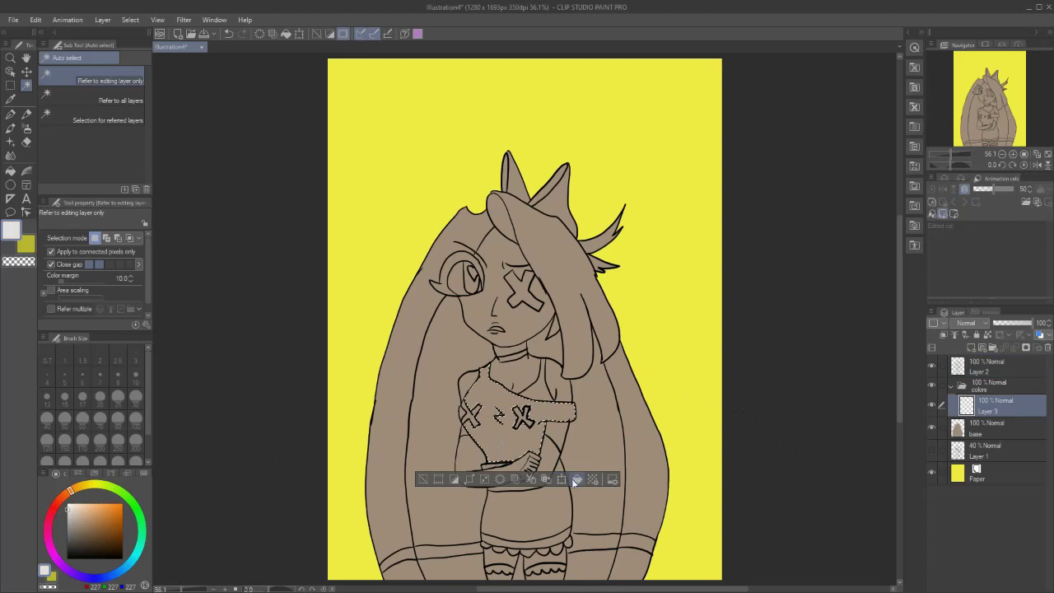
click(577, 480)
click(429, 480)
- Fill the lower part of the dress with the same light grey and rename its color layer as dress
click(962, 369)
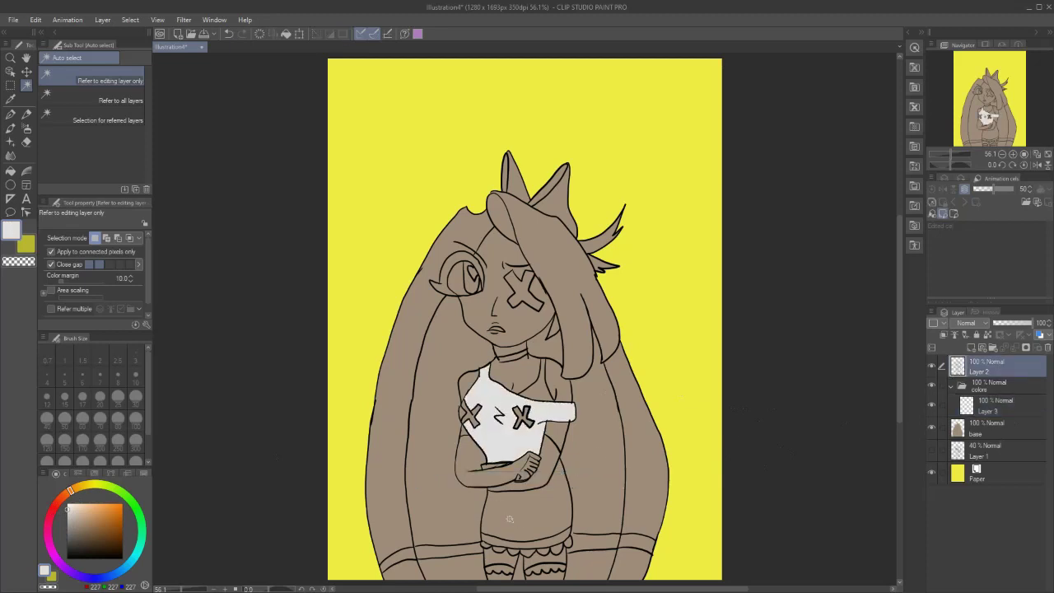
click(511, 517)
click(988, 414)
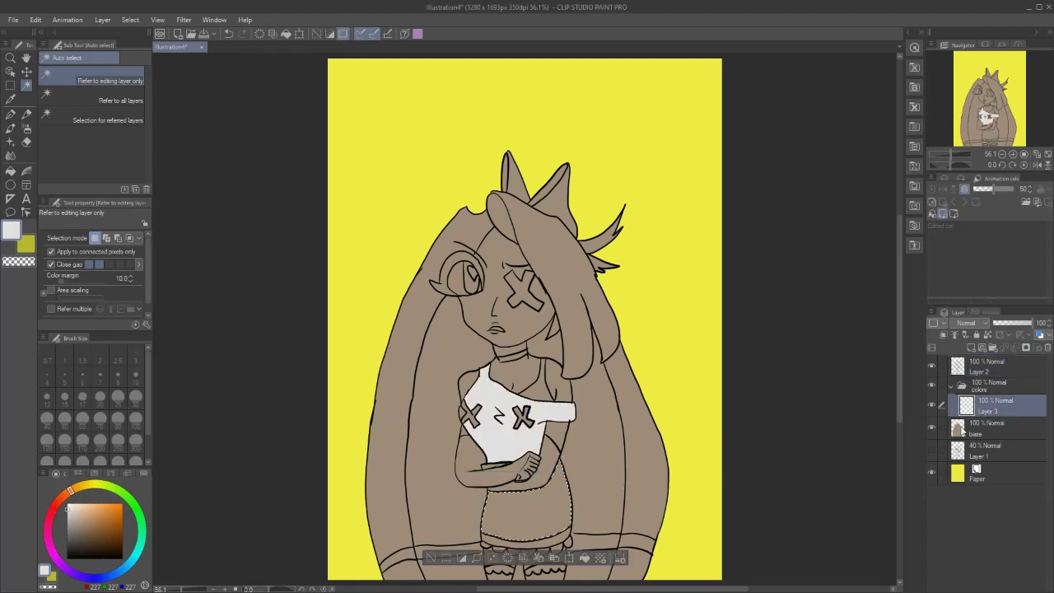
click(585, 558)
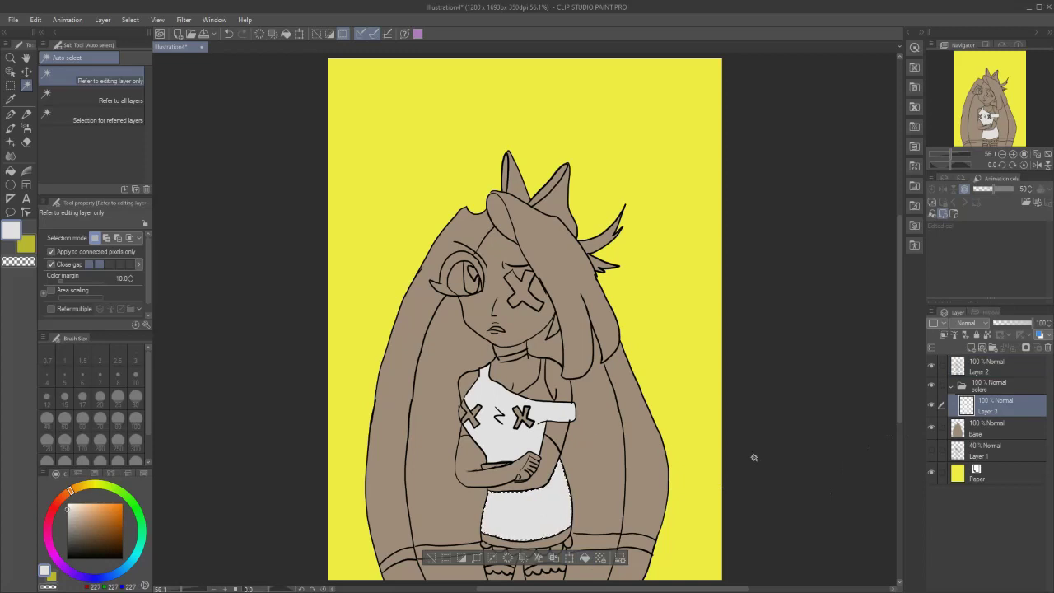
double_click(992, 412)
text(dress)
key(Return)
click(431, 557)
- Select the small unfilled patch beside the dress's left X and fill it with light grey on the dress layer
scroll(517, 416, up, 3)
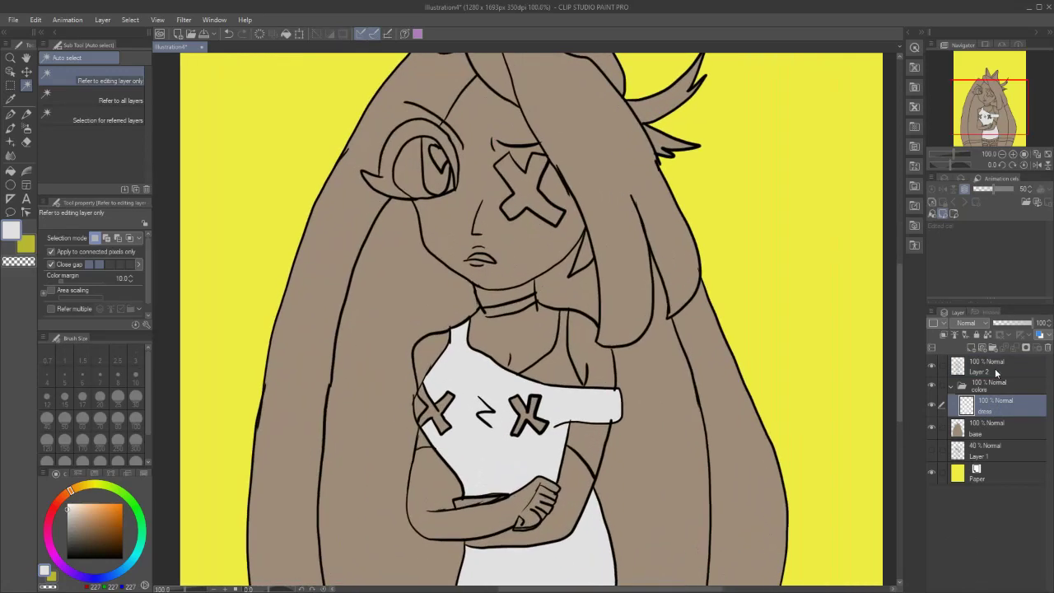
click(996, 374)
click(420, 407)
click(979, 413)
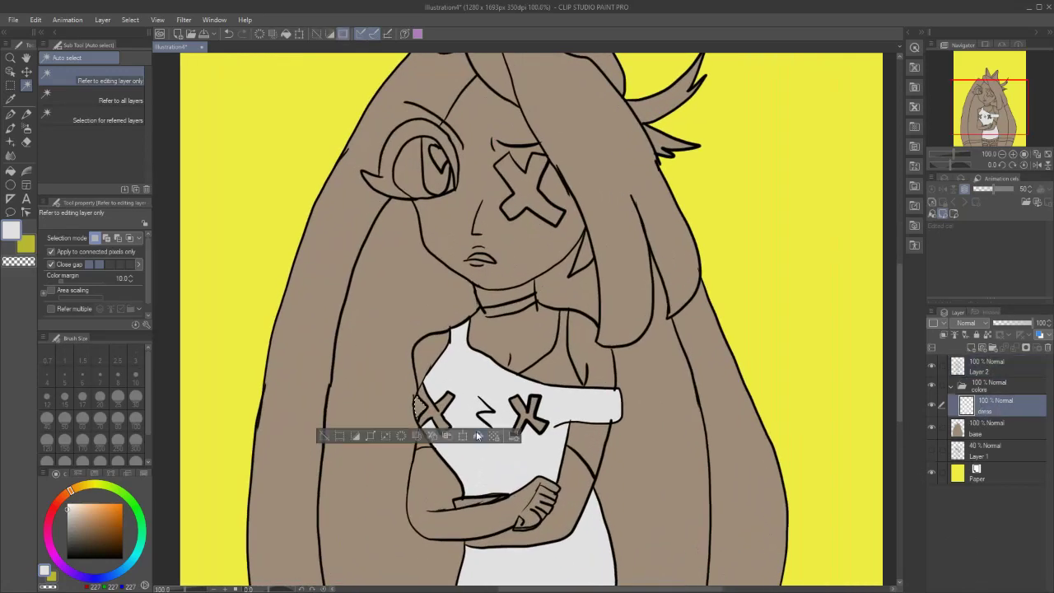
scroll(541, 376, down, 2)
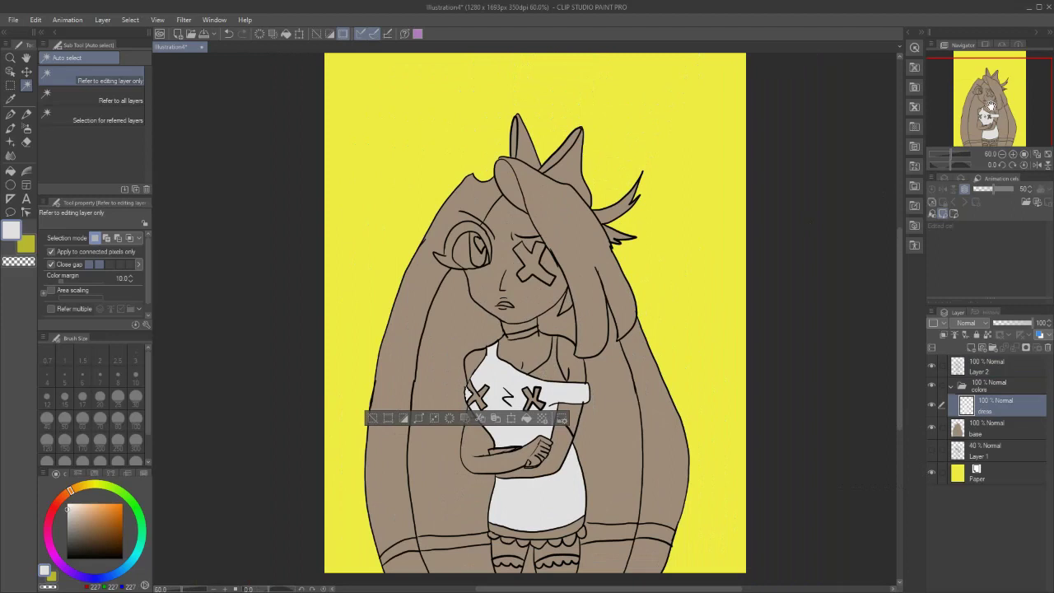
- Clear the dress selection and add a new layer named hair above the dress layer
click(373, 419)
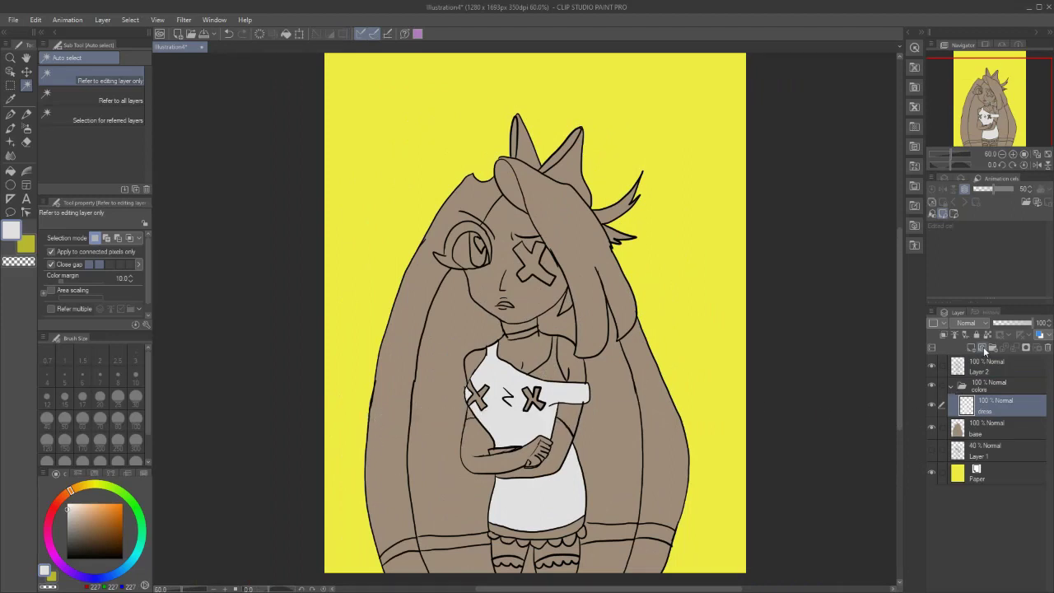
click(972, 350)
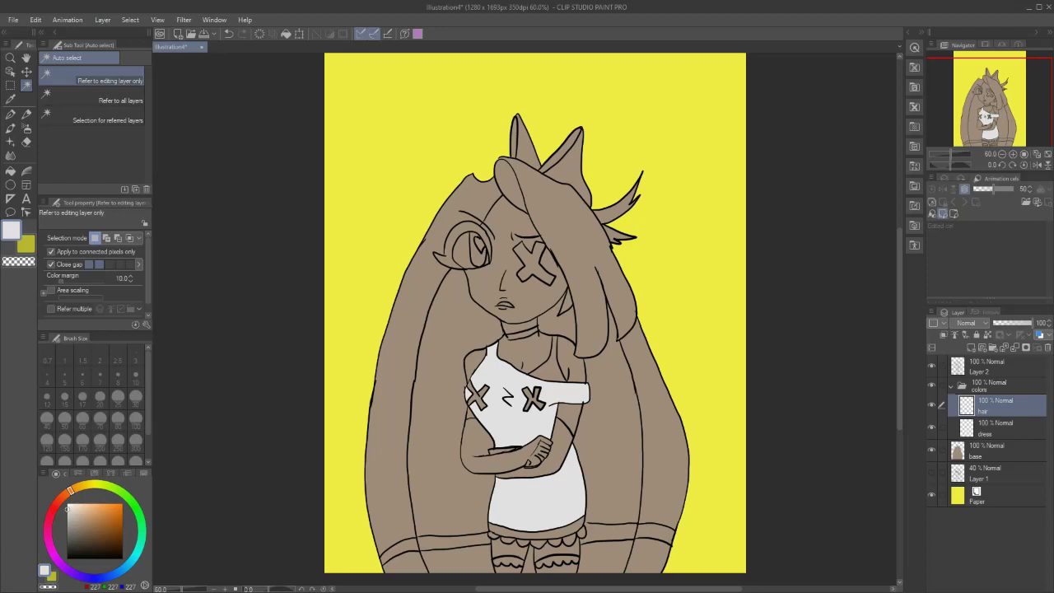
- Extend the cheek outline up to the open eye with a black G-pen on the line art layer, closing the gap
click(997, 367)
scroll(521, 288, up, 5)
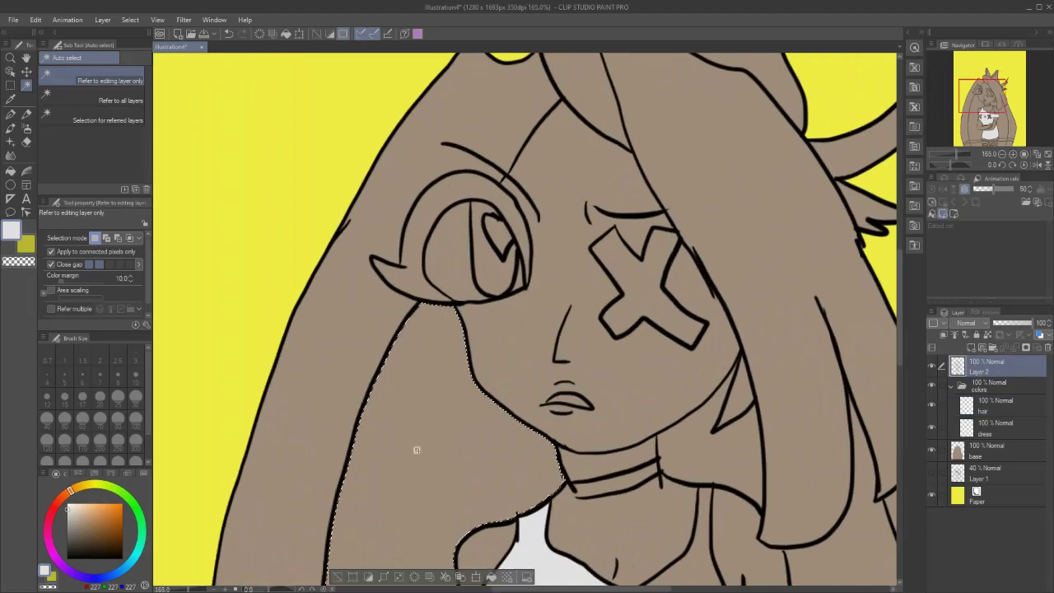
click(10, 113)
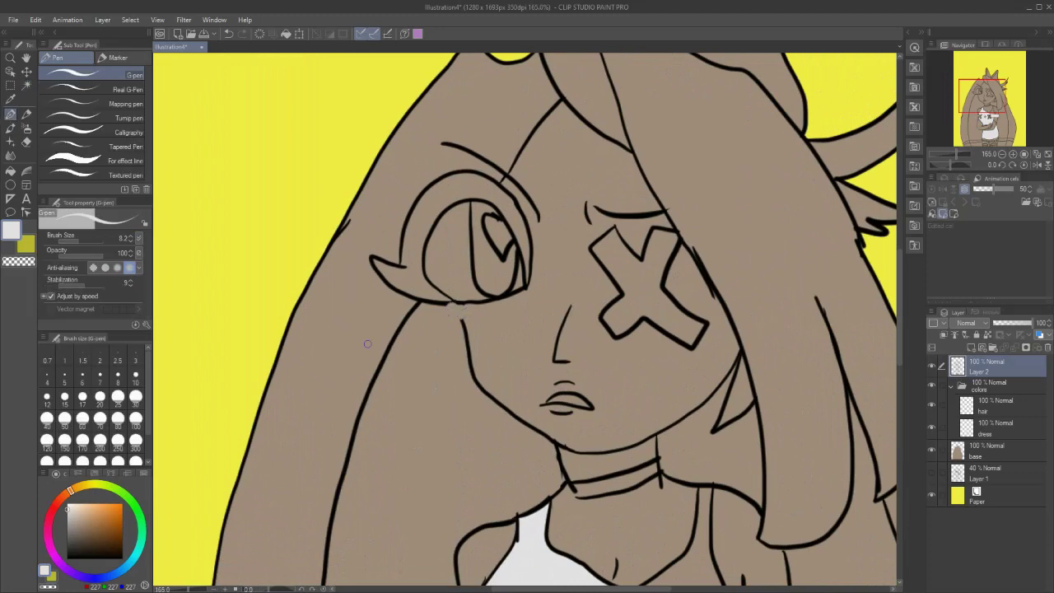
drag(89, 534, 66, 560)
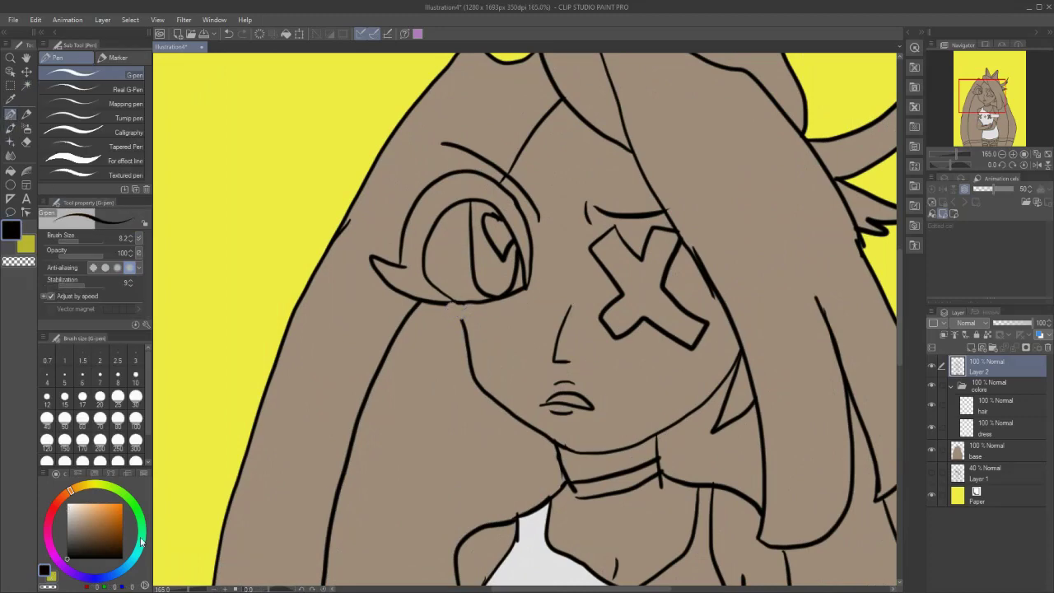
drag(463, 322, 460, 307)
- Lasso the open eye on the line art layer, shift it slightly down and to the right, and clear the selection
click(10, 85)
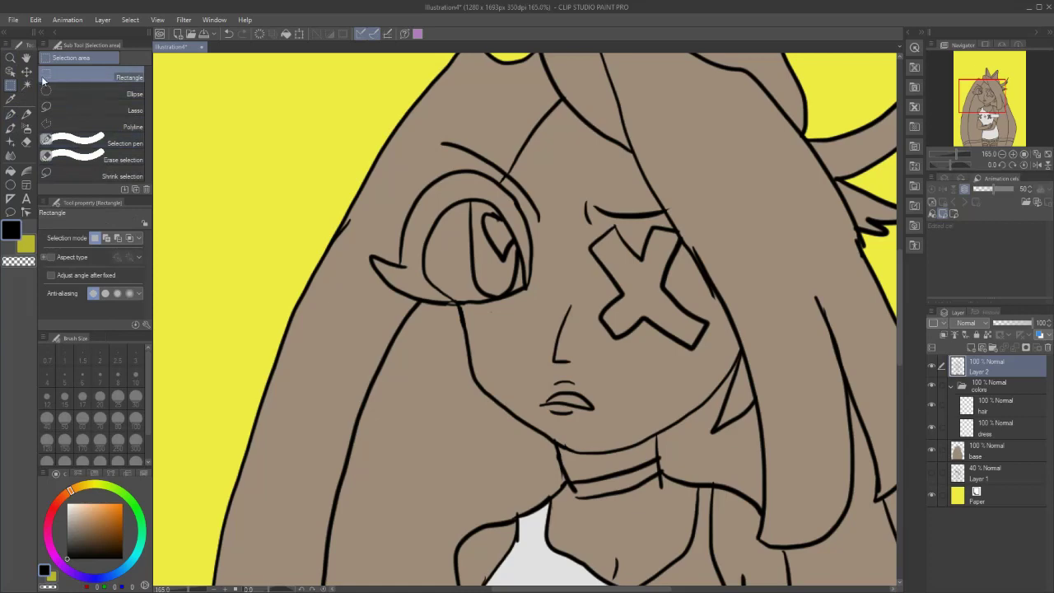
click(87, 108)
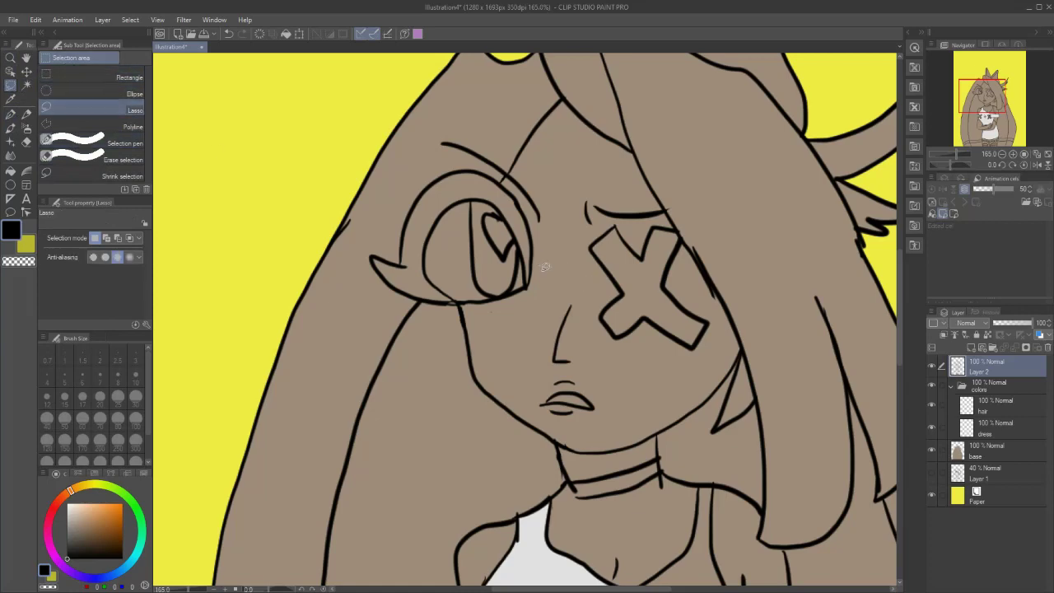
mouse_move(545, 260)
mouse_down()
mouse_move(514, 183)
mouse_move(470, 164)
mouse_move(424, 168)
mouse_move(371, 236)
mouse_move(358, 293)
mouse_move(461, 315)
mouse_move(518, 303)
mouse_move(547, 270)
mouse_move(496, 261)
mouse_up()
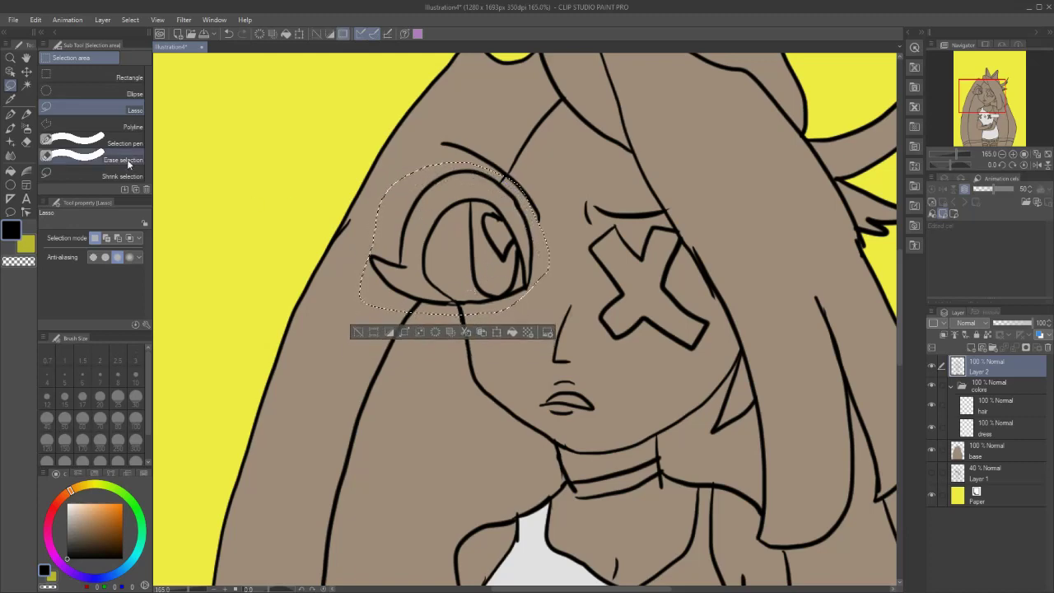
key(k)
mouse_move(475, 261)
mouse_down()
mouse_move(480, 276)
mouse_move(485, 268)
mouse_up()
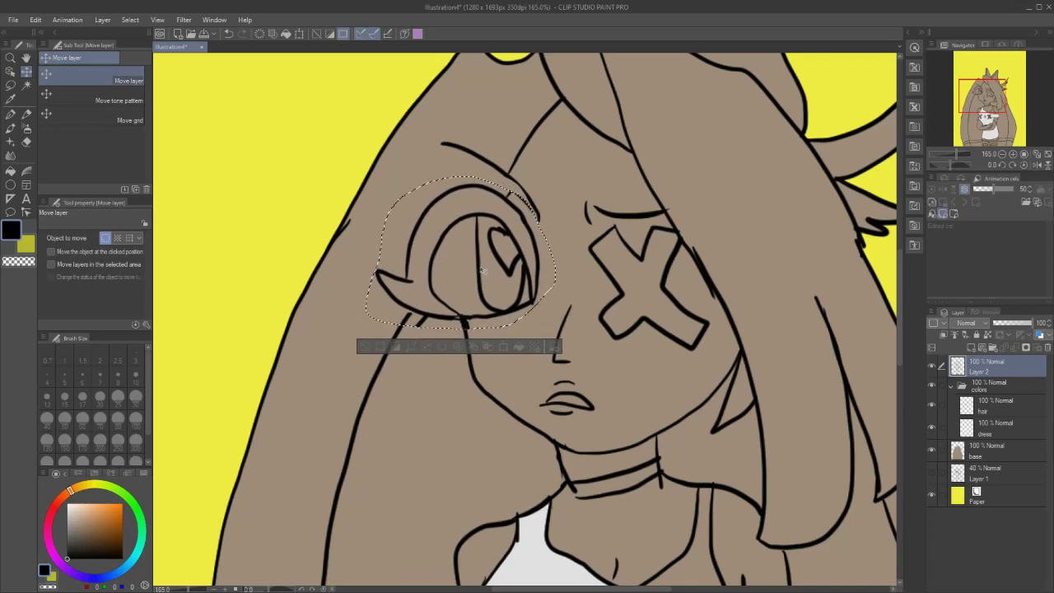
click(368, 349)
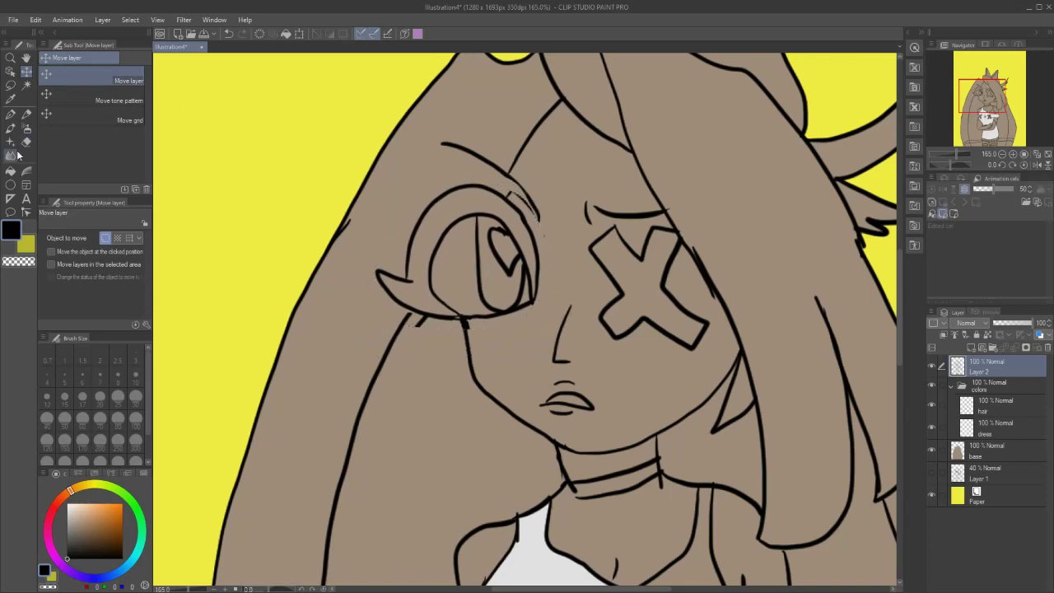
- Repair the line art above the moved eye with the G-pen, reconnecting the hairline and brow to the upper eyelid
click(11, 114)
scroll(404, 268, up, 1)
scroll(403, 268, up, 1)
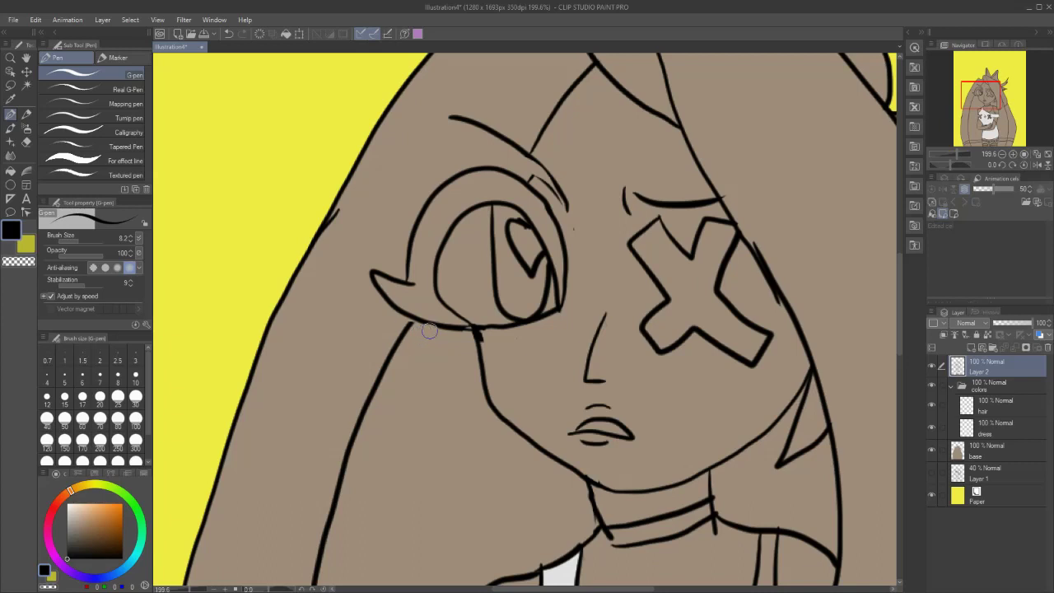
mouse_move(535, 163)
mouse_down()
mouse_move(561, 201)
mouse_move(528, 156)
mouse_up()
key(ctrl+z)
key(ctrl+z)
key(ctrl+z)
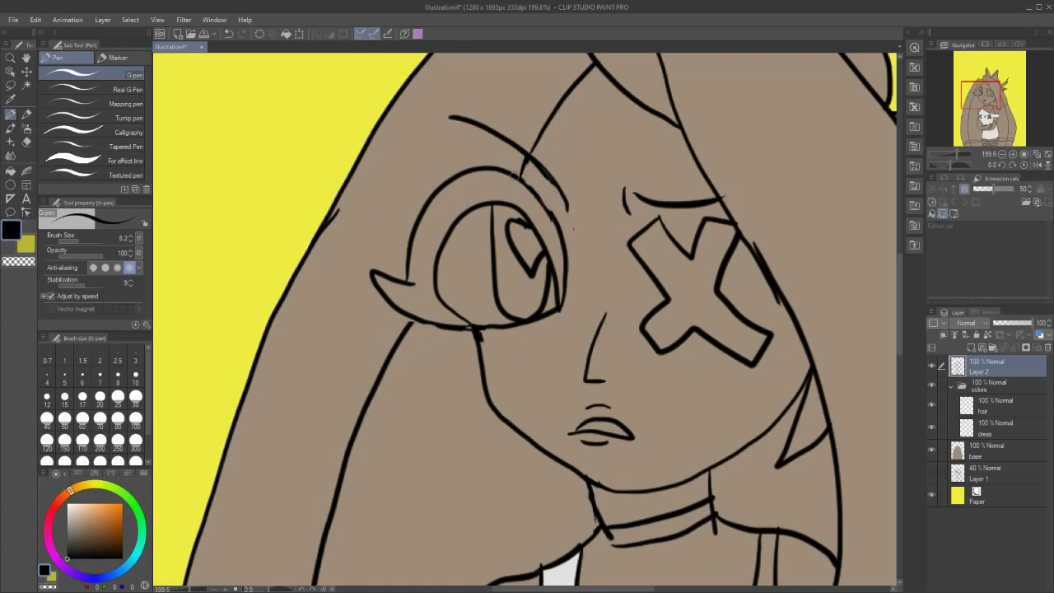
drag(567, 208, 527, 182)
scroll(566, 511, down, 6)
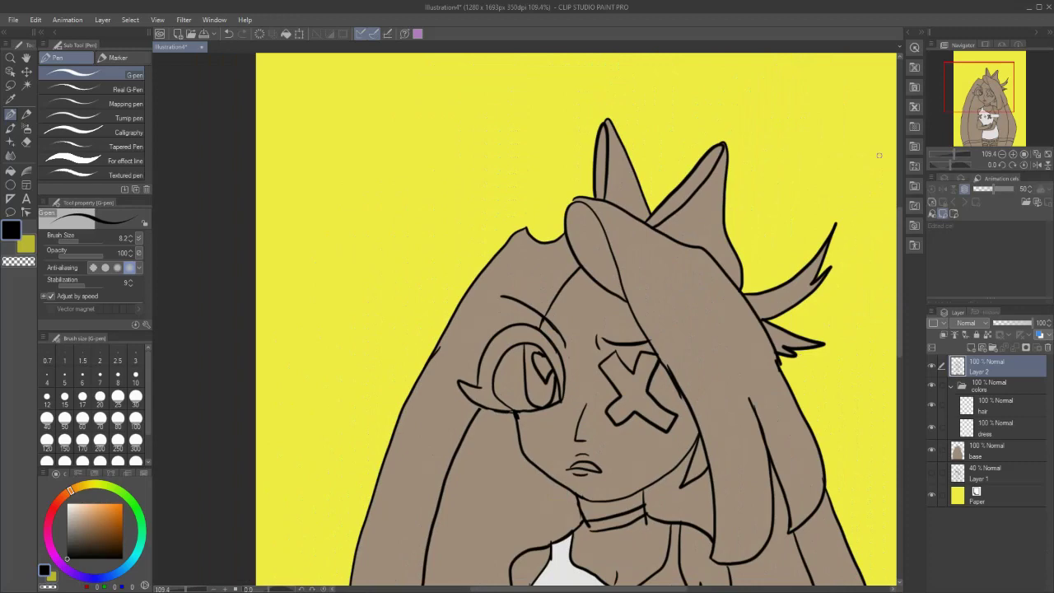
- Pick a muted lilac, select the long left outer hair section from the line art, and make the hair layer active
mouse_move(970, 101)
mouse_down()
mouse_move(973, 128)
mouse_move(973, 118)
mouse_up()
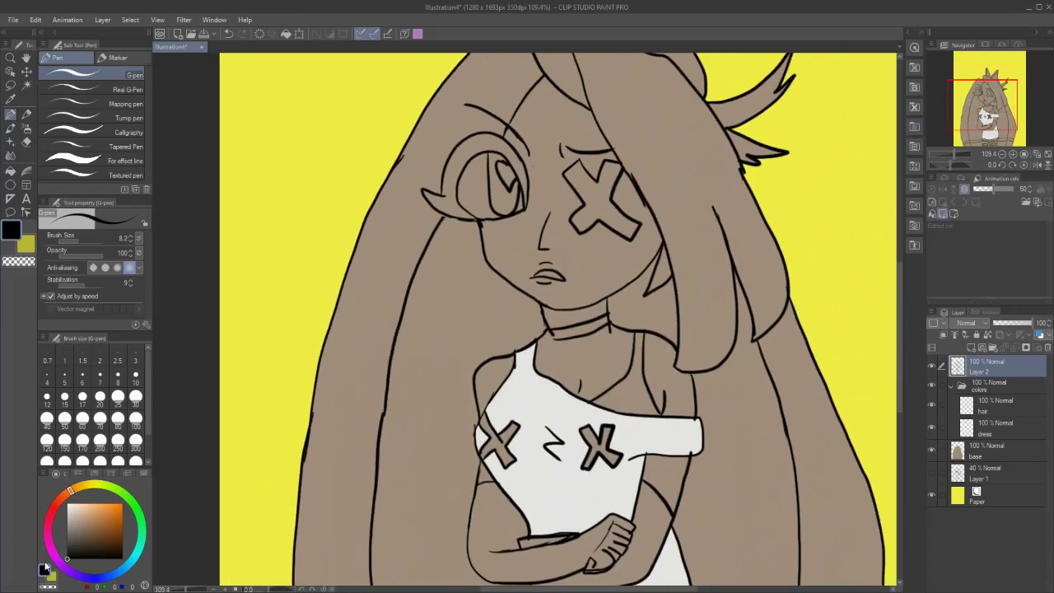
drag(50, 540, 80, 516)
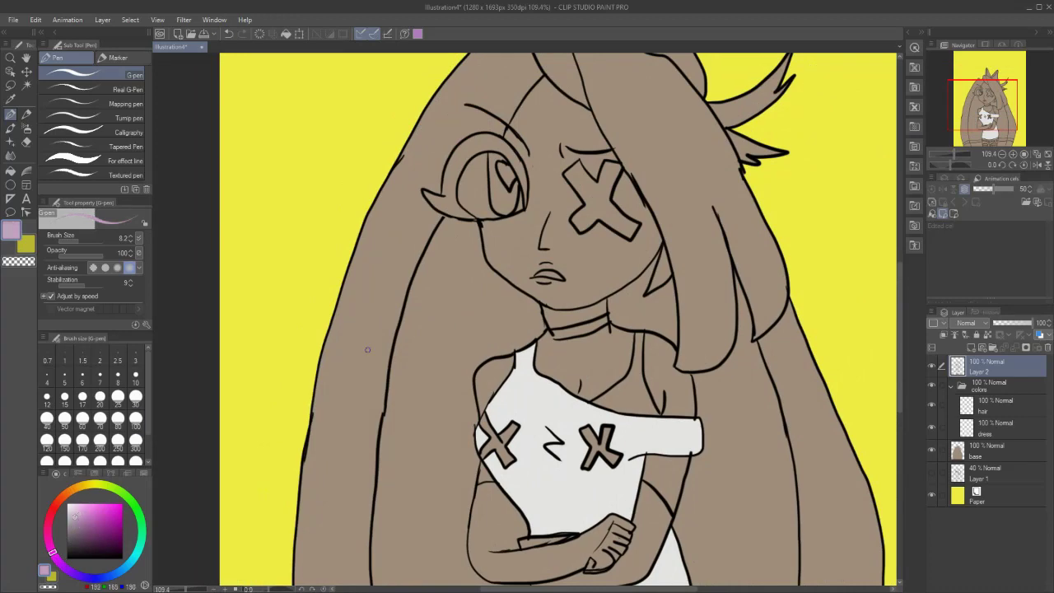
click(26, 85)
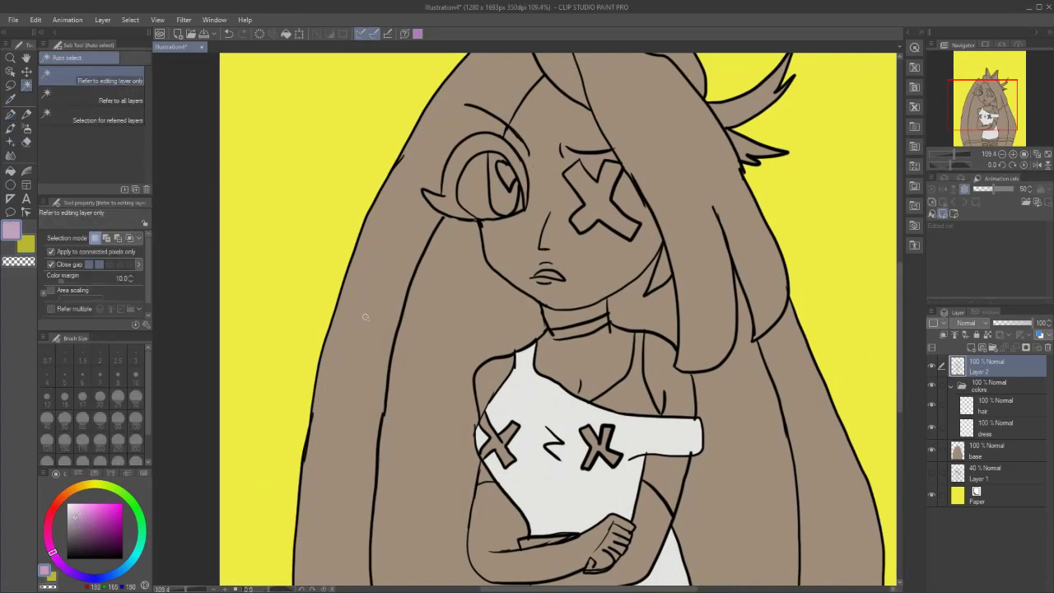
click(375, 307)
scroll(374, 307, down, 3)
click(989, 406)
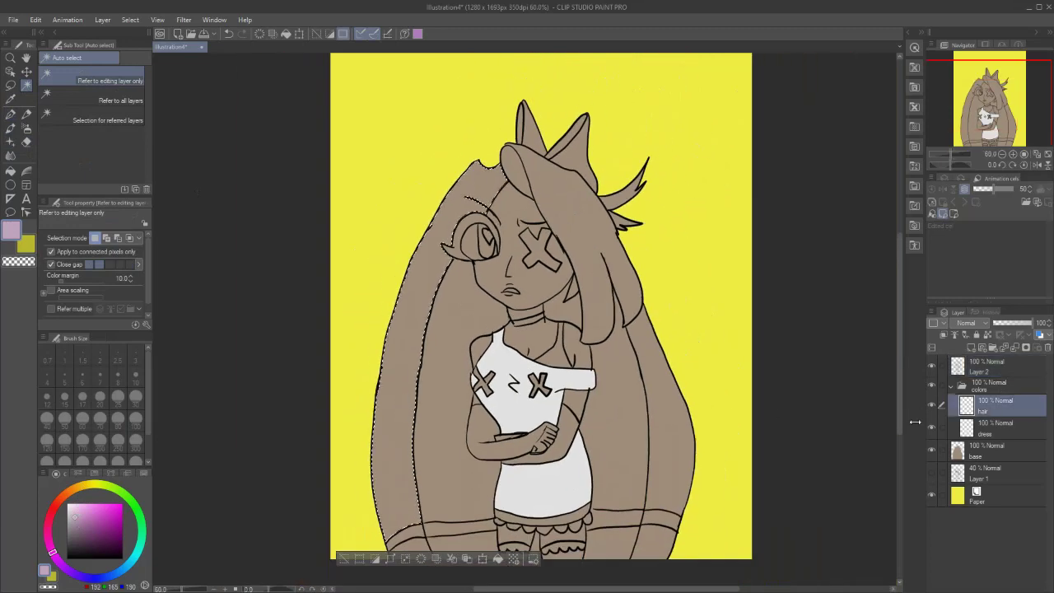
- Try three different lilac shades as the fill of the selected hair section, undoing each one
click(497, 560)
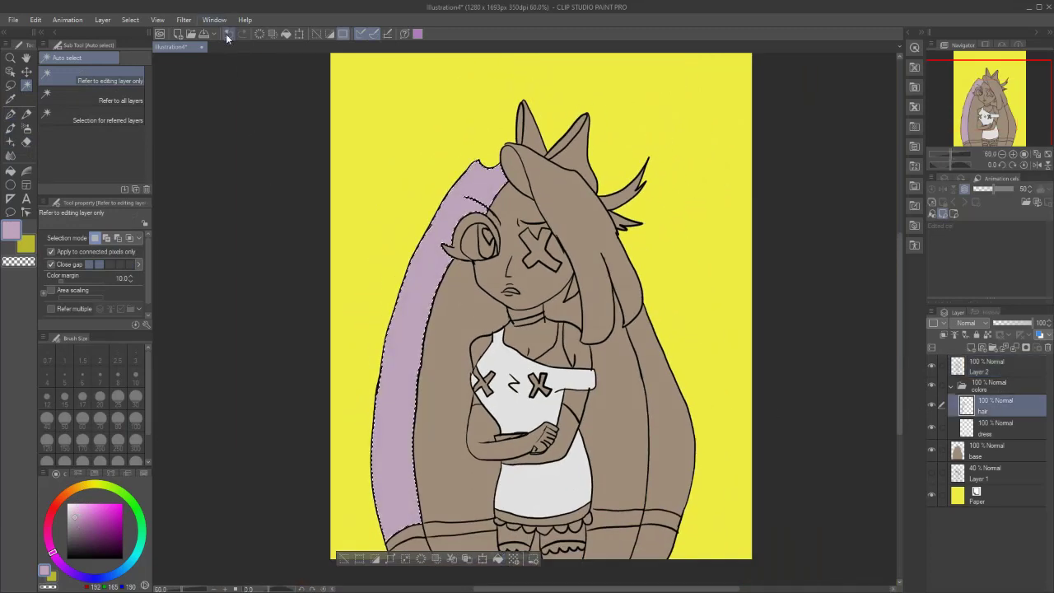
click(229, 33)
click(73, 510)
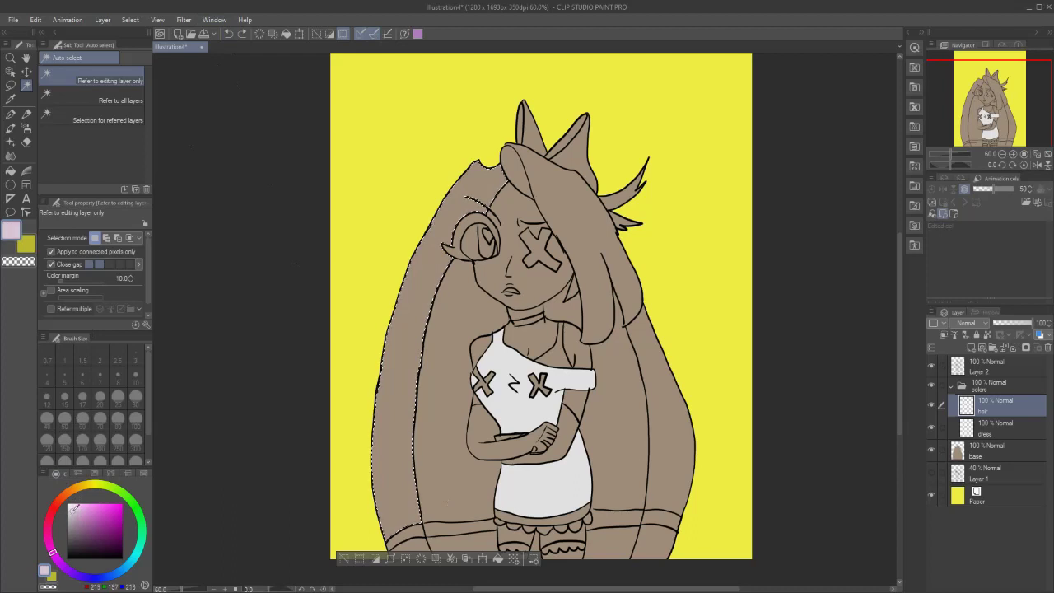
click(498, 560)
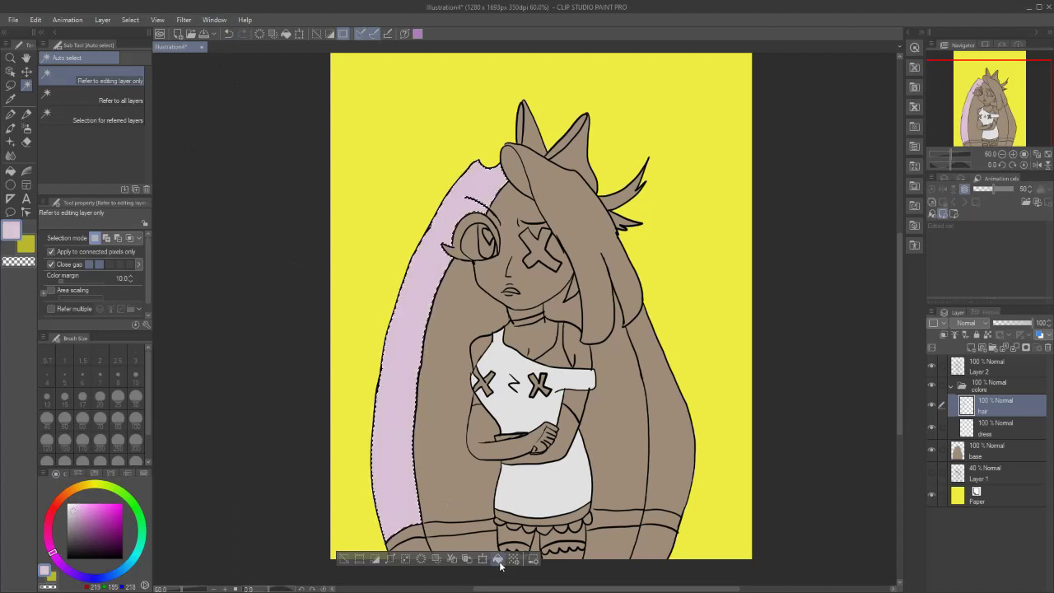
click(231, 35)
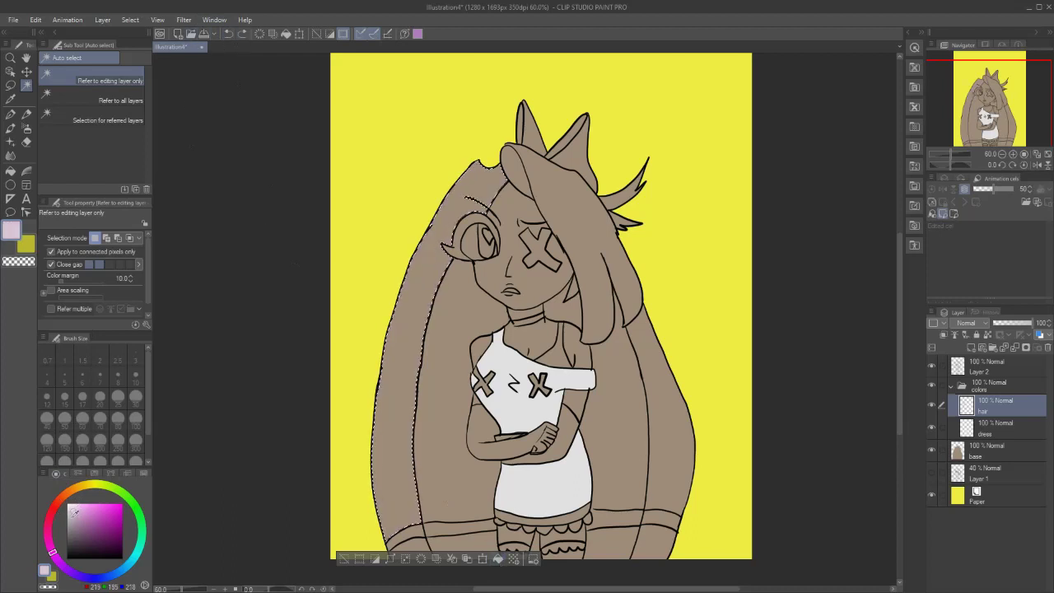
drag(73, 514, 73, 519)
click(498, 562)
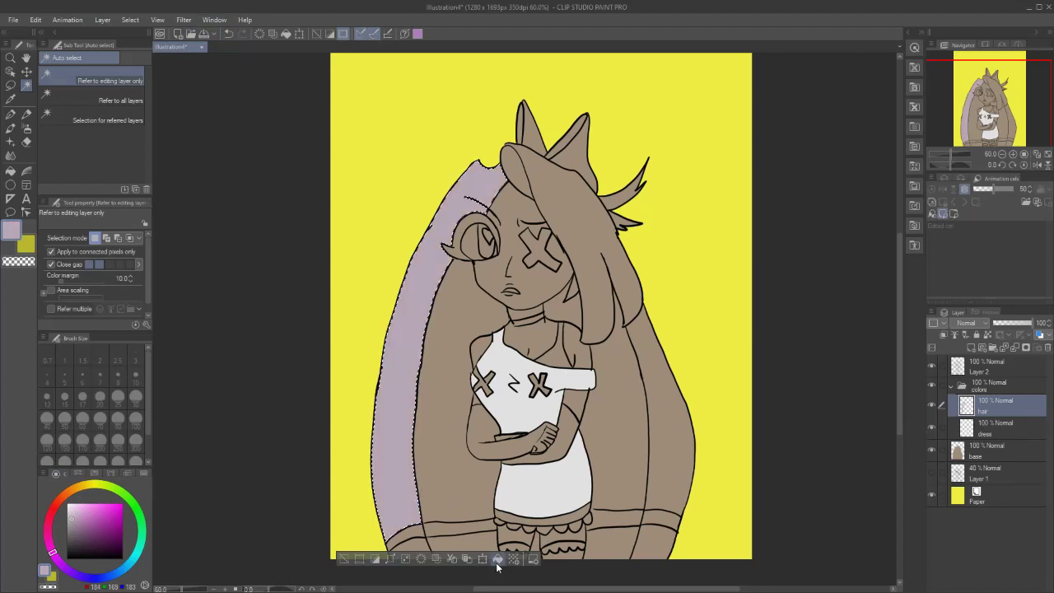
click(228, 35)
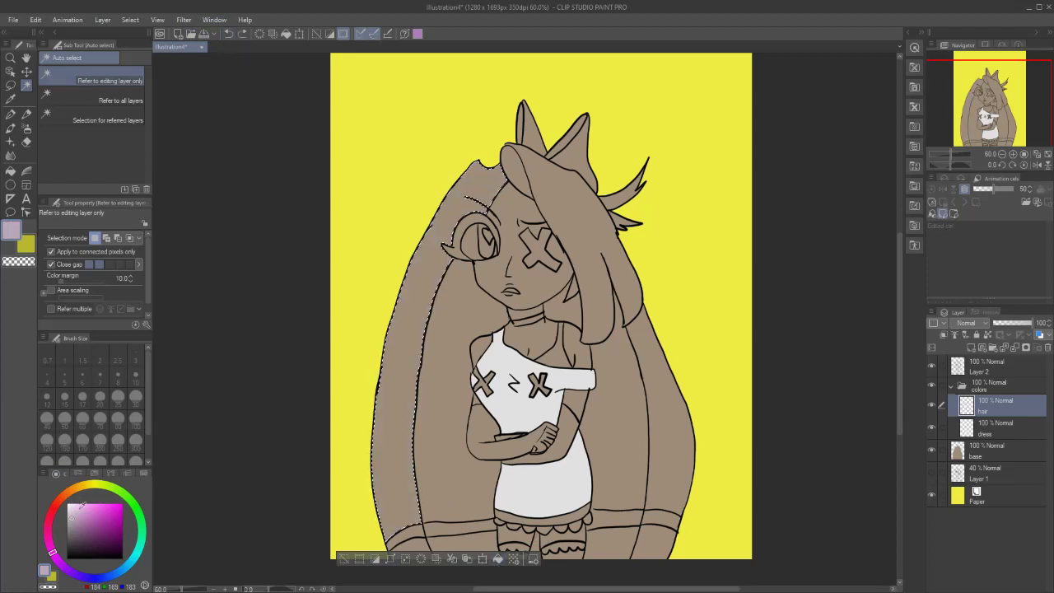
- Try a mid grey, RGB 184, as the fill of the selected hair section and undo it
click(72, 516)
click(73, 519)
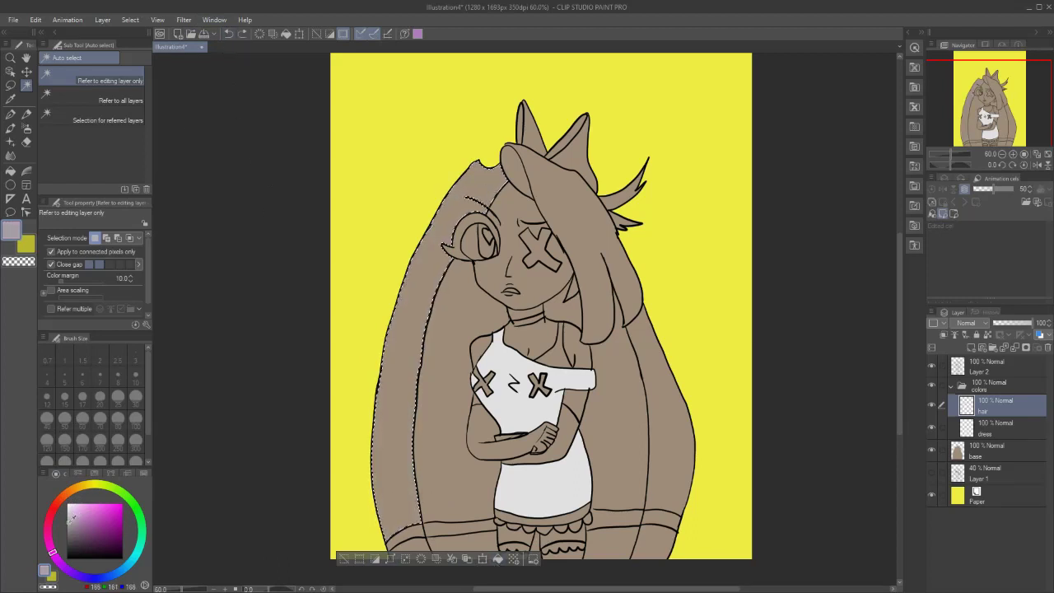
drag(70, 521, 67, 514)
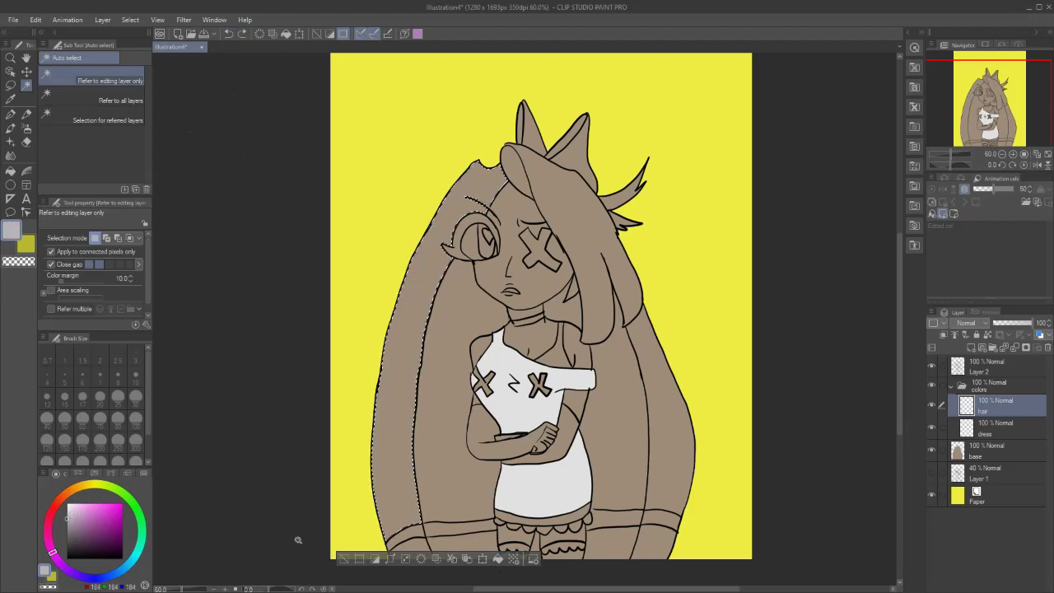
click(497, 559)
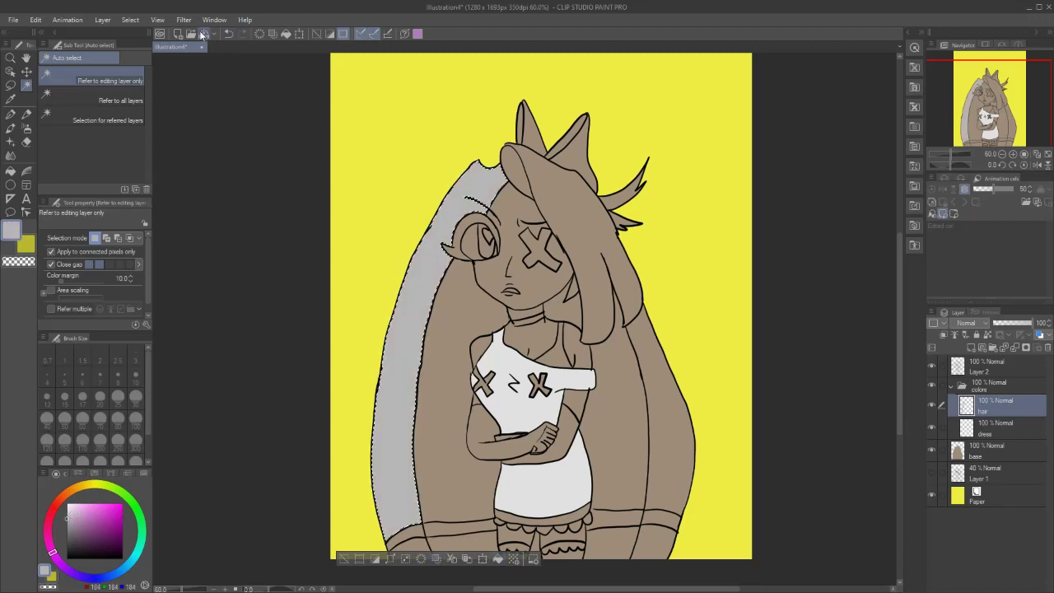
click(229, 34)
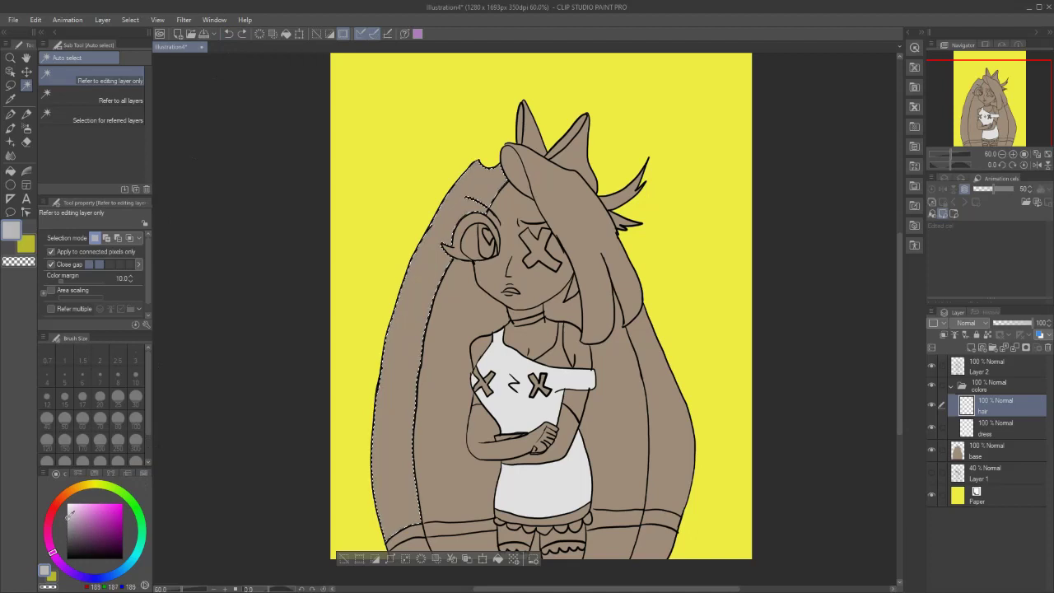
- Fill the left outer hair section and the large front bang with light grey, RGB 204, on the hair layer
click(67, 515)
click(498, 560)
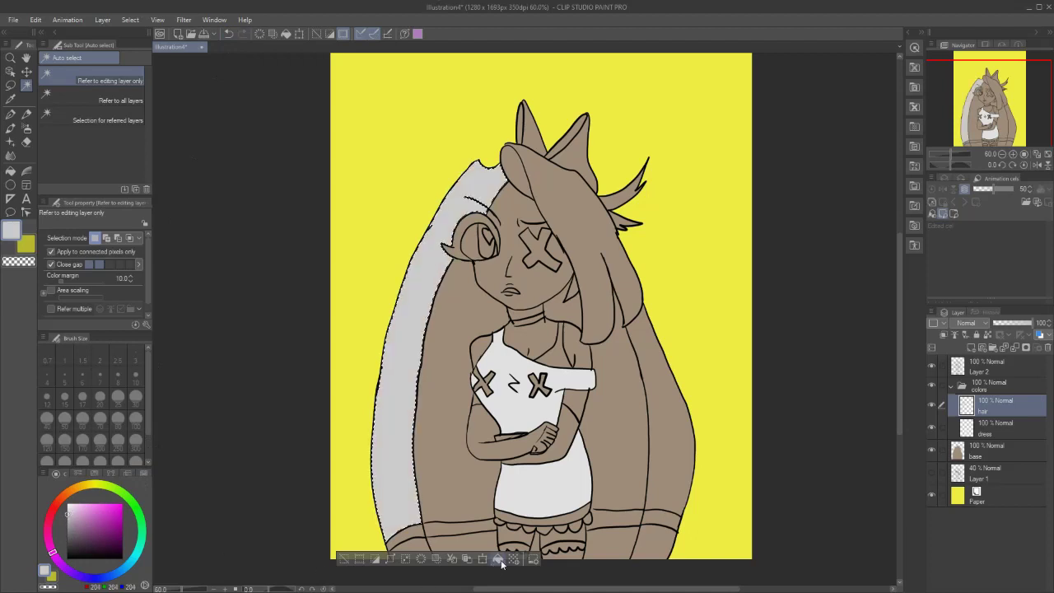
click(588, 216)
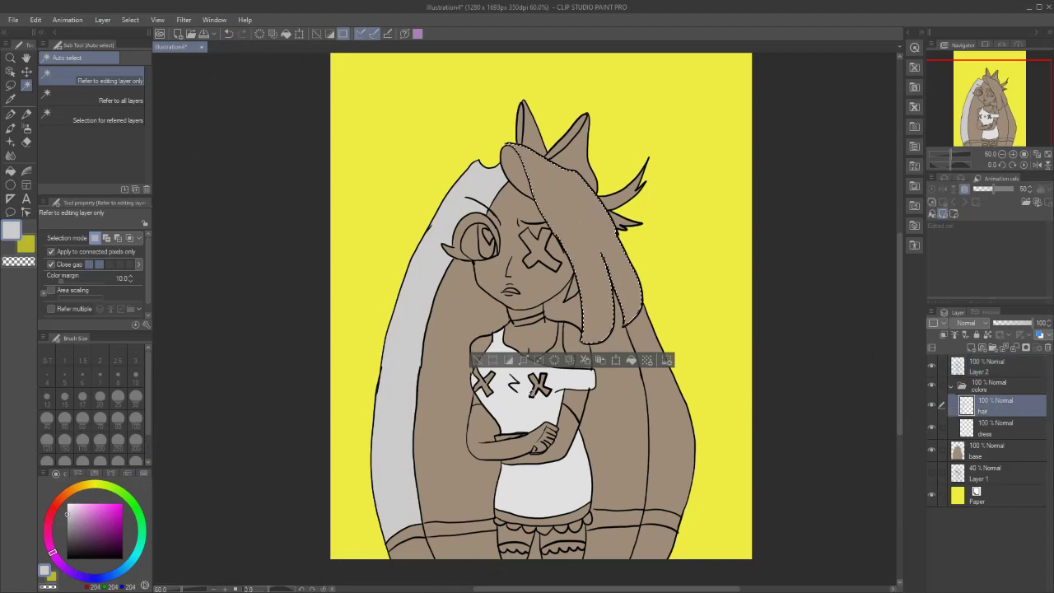
click(632, 360)
- Select the right outer hair section from the line art and fill it with the same light grey on the hair layer
click(989, 367)
click(688, 454)
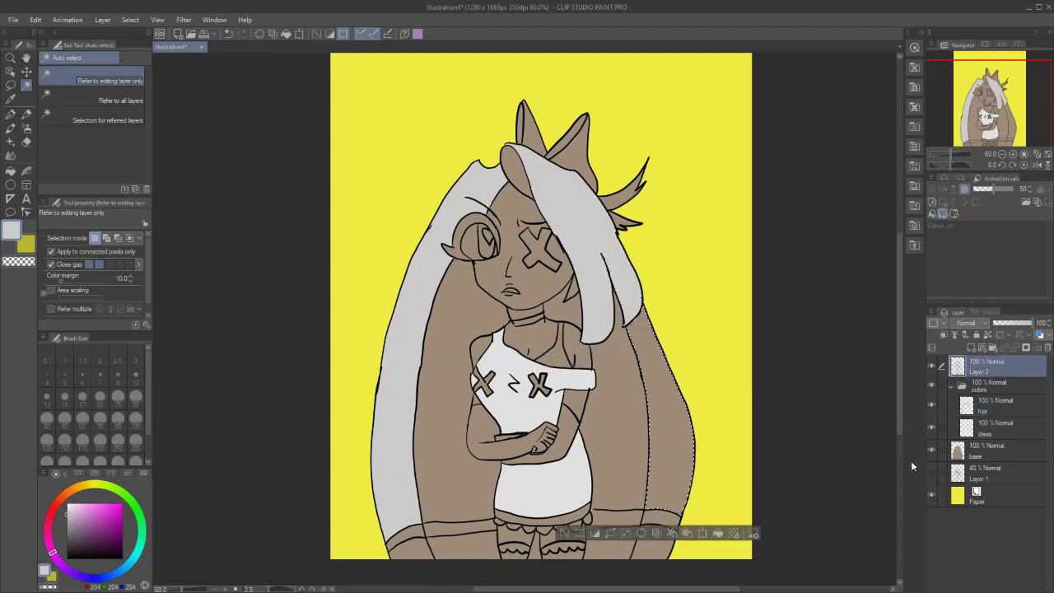
click(993, 405)
key(alt+BackSpace)
- Select both hair tips below the hair bands from the line art and fill them with light grey on the hair layer
click(993, 370)
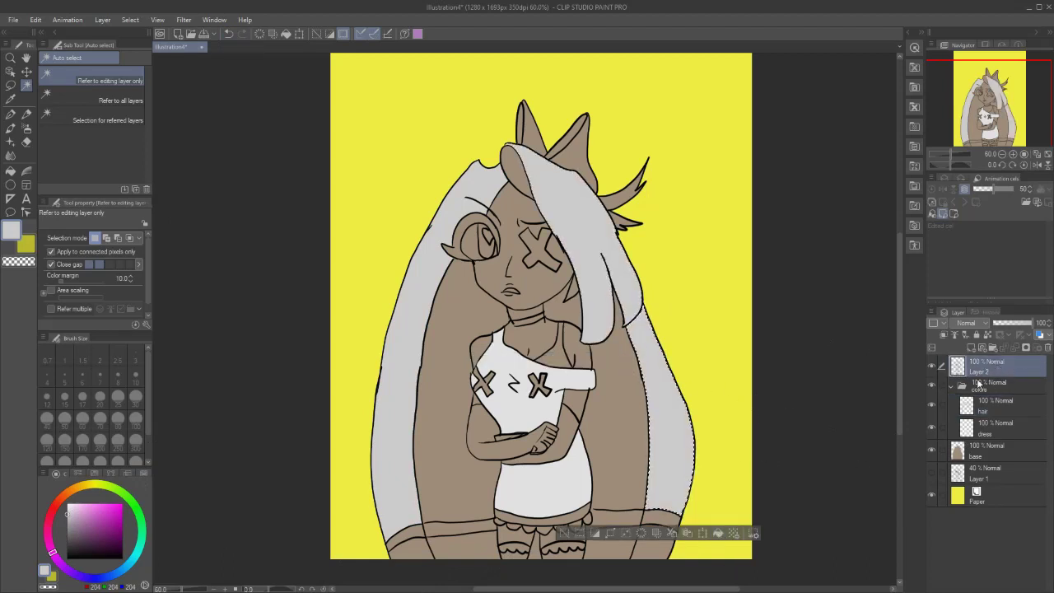
click(408, 549)
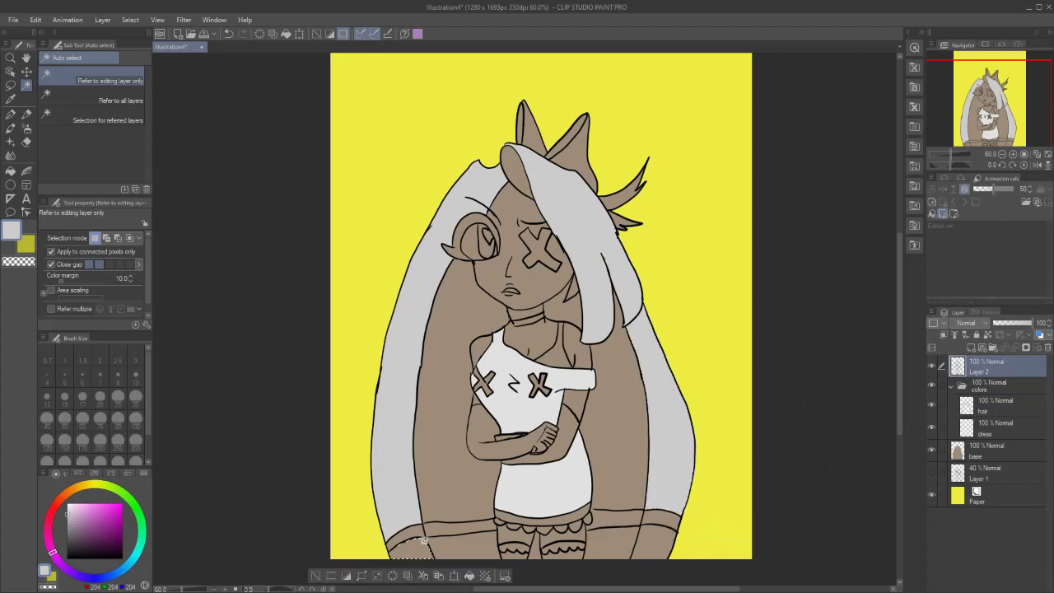
shift+click(655, 543)
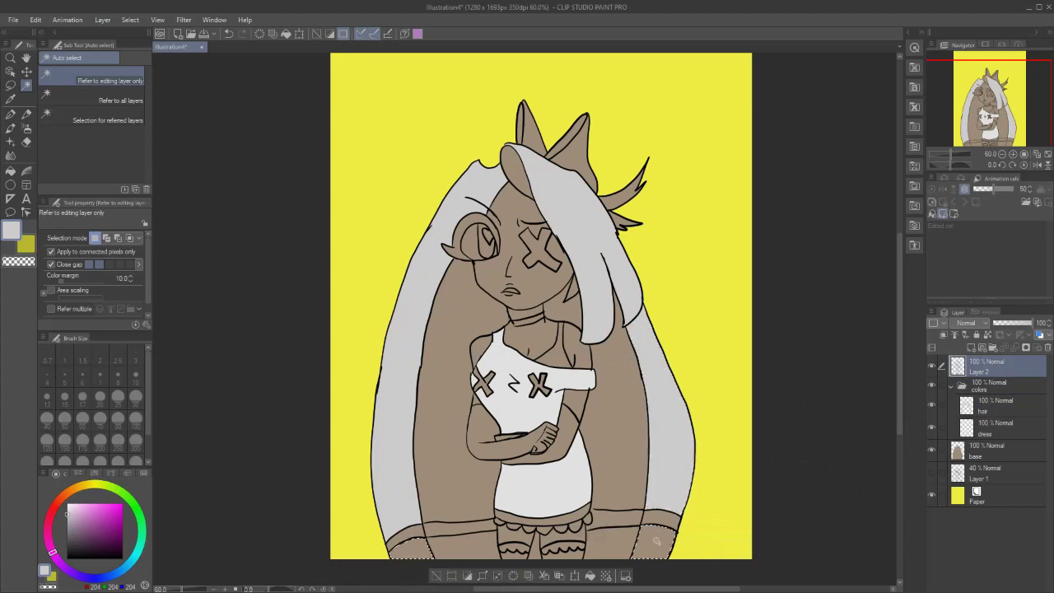
click(979, 407)
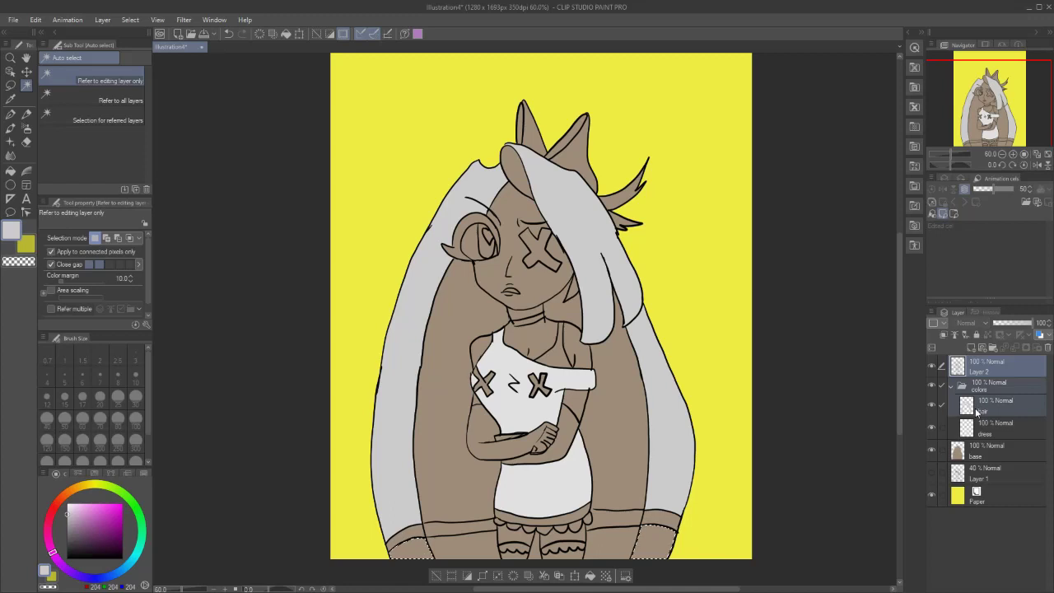
click(984, 409)
click(589, 577)
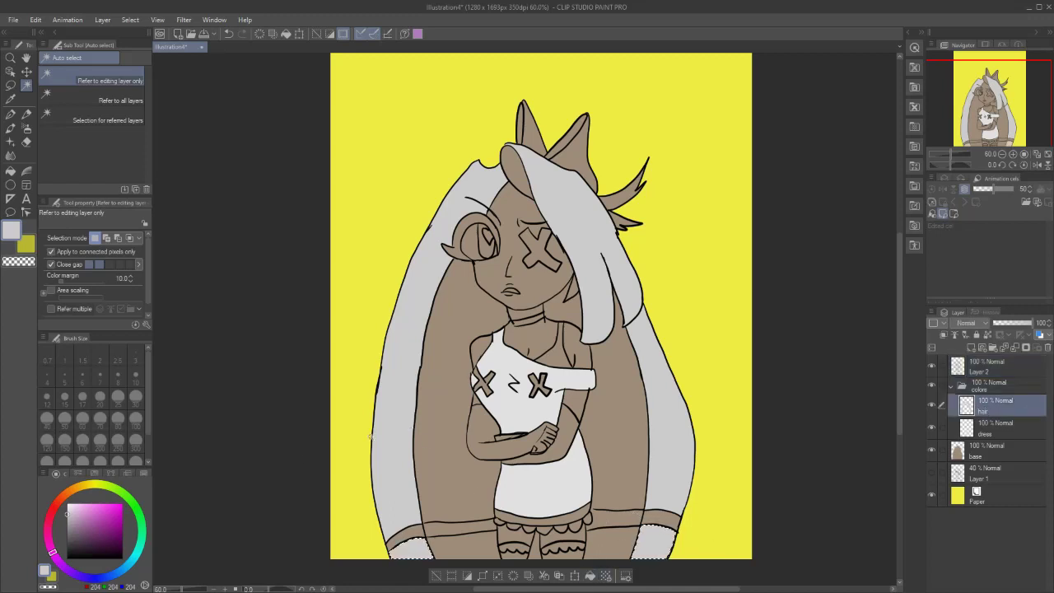
- Select the inner hair sections from the line art and fill them with mid grey, about RGB 172, on the hair layer
drag(69, 512, 71, 520)
click(996, 368)
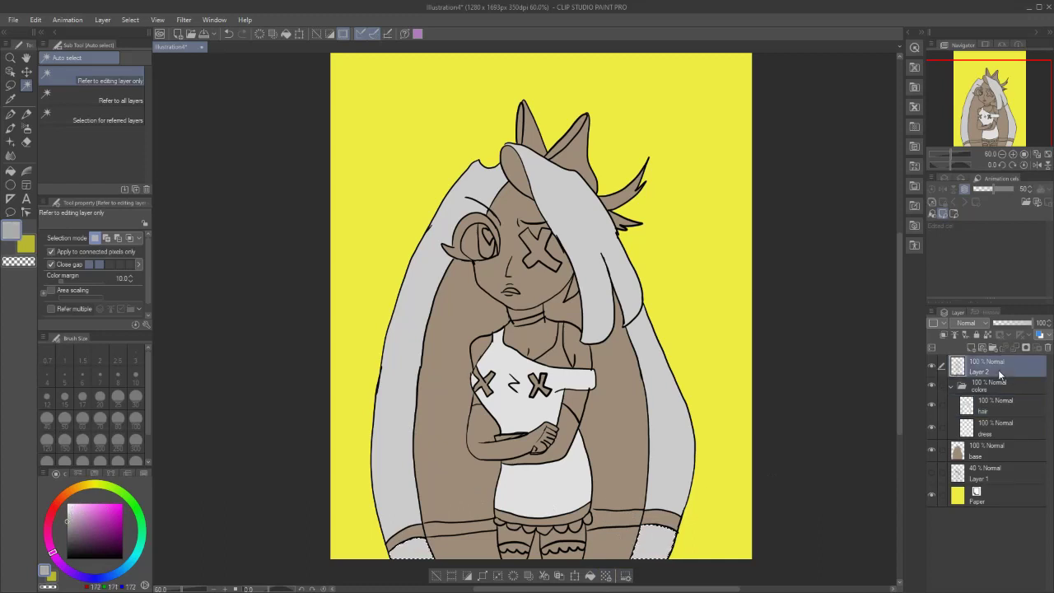
click(441, 422)
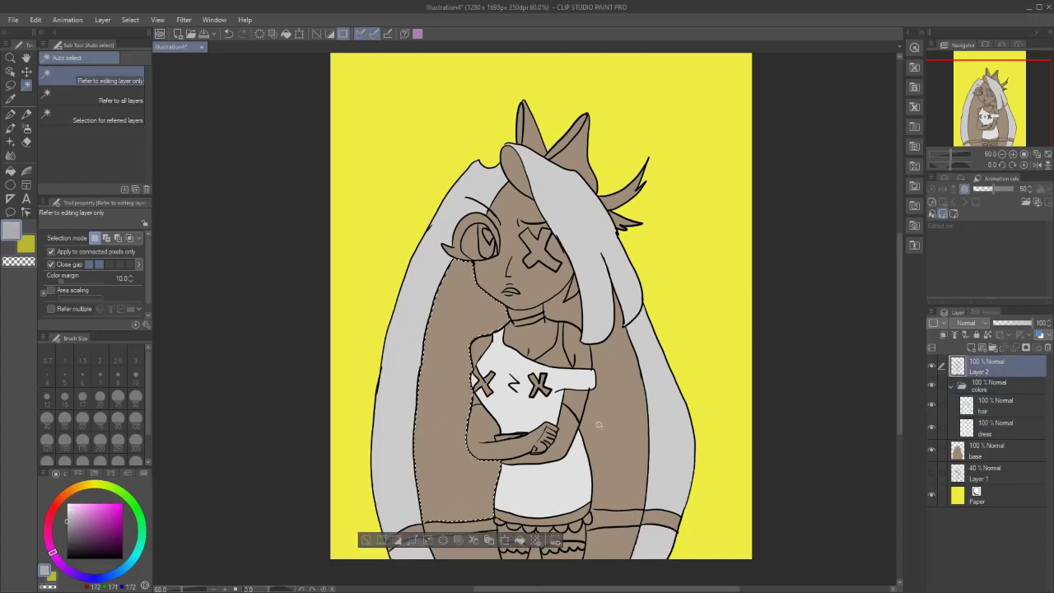
shift+click(487, 538)
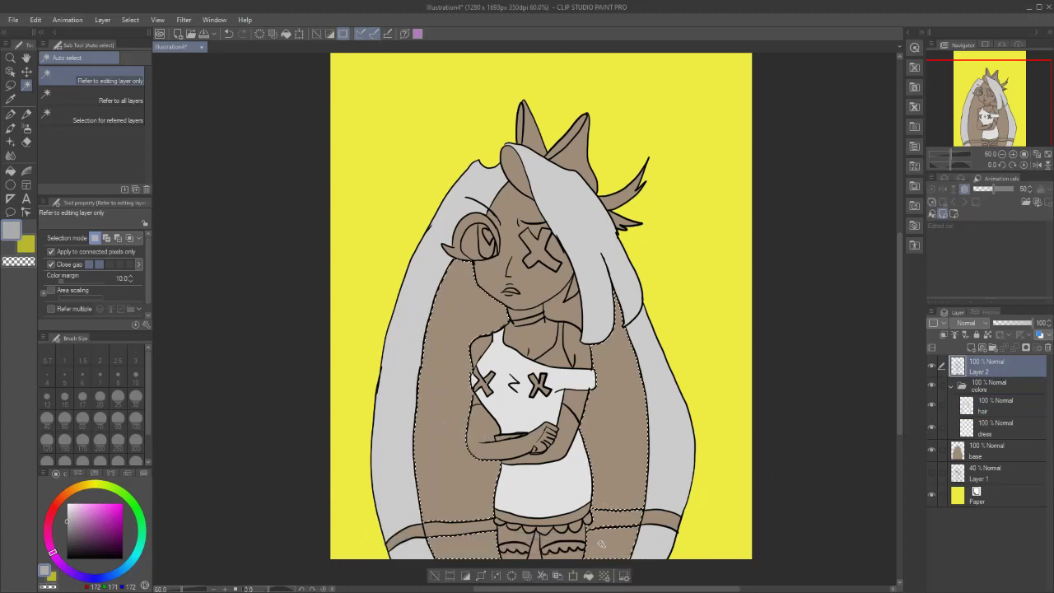
click(997, 405)
click(589, 574)
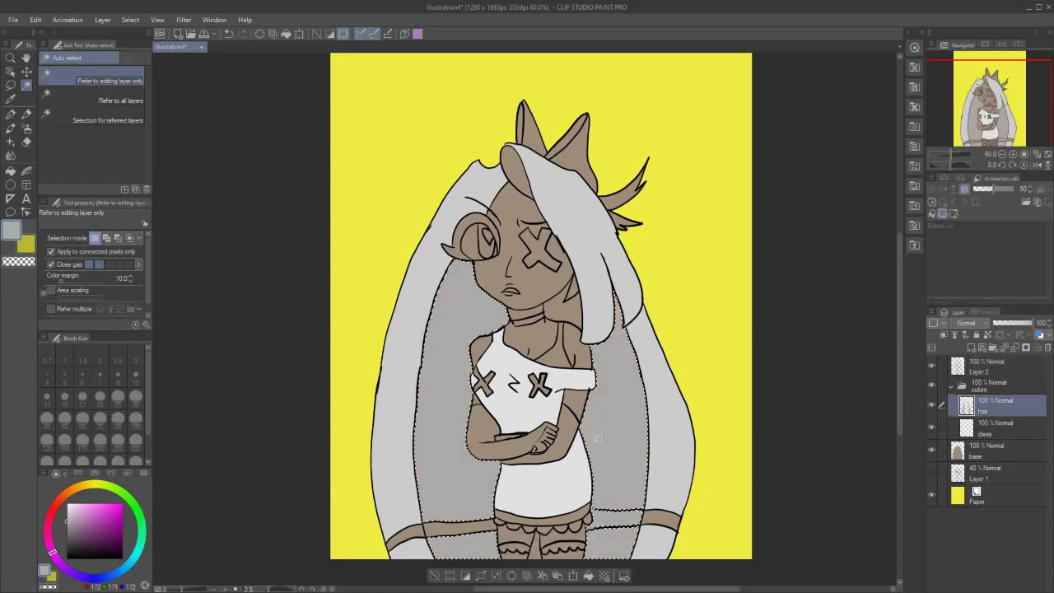
- Fill the folded underside at the top of the front bang with the same mid grey on the hair layer and deselect
click(989, 366)
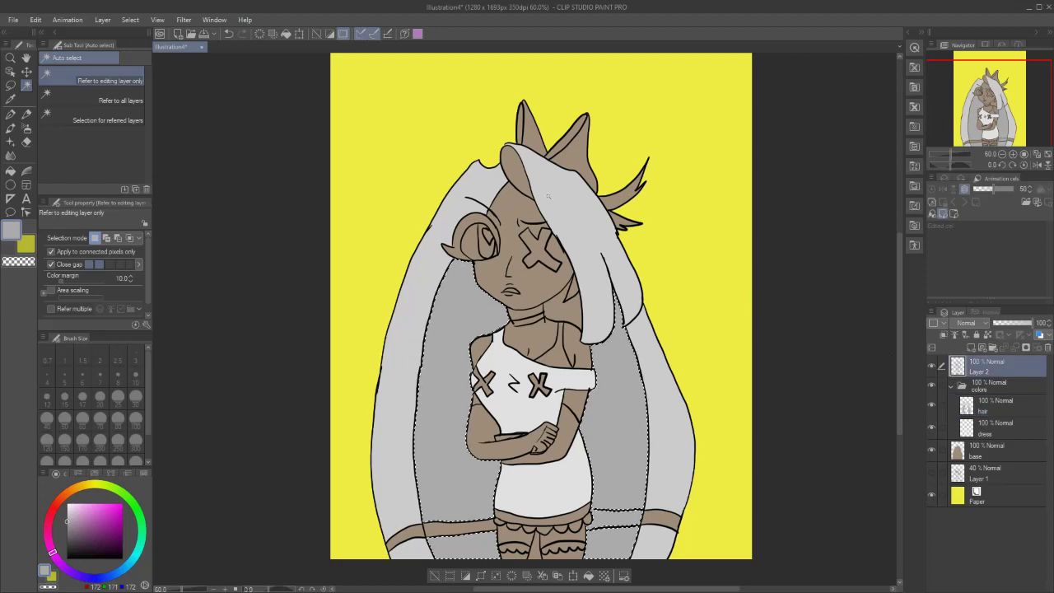
click(517, 169)
click(997, 405)
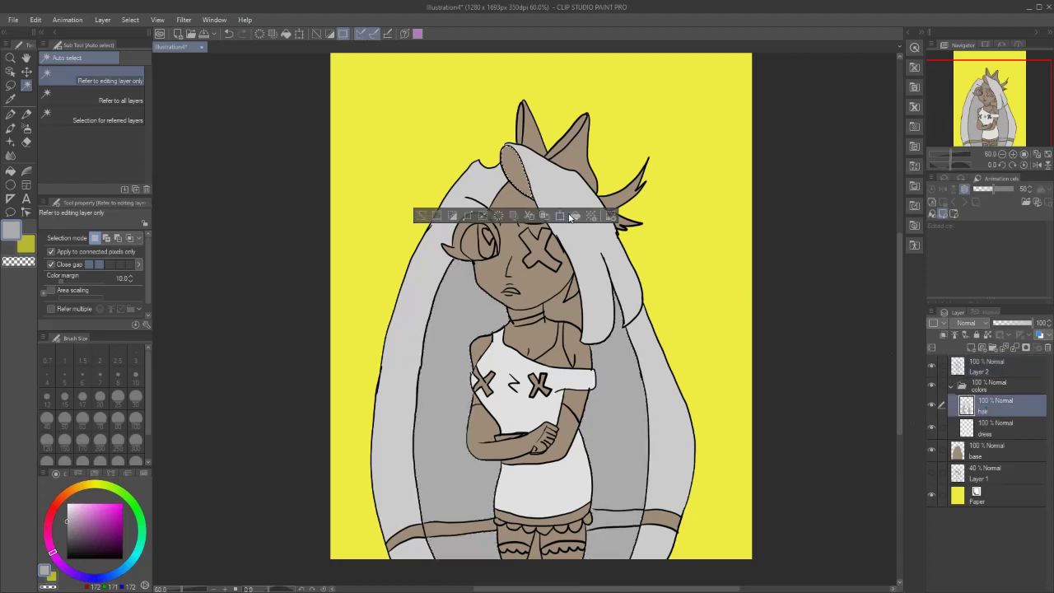
click(573, 215)
click(422, 215)
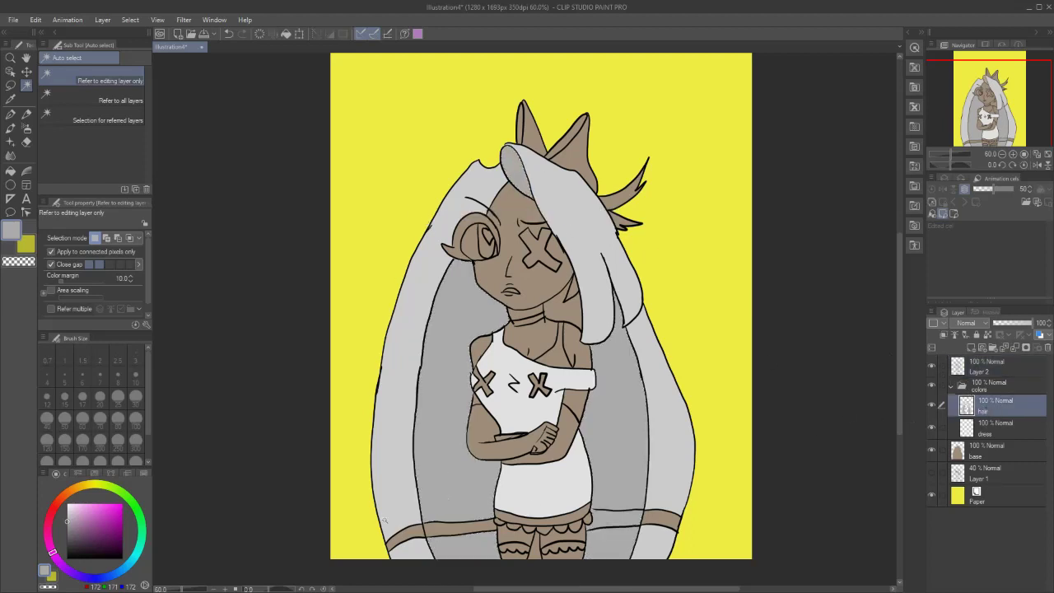
- Close the gaps at the inner ends of the hair band outlines beside the skirt with the black G-pen on Layer 2
click(10, 115)
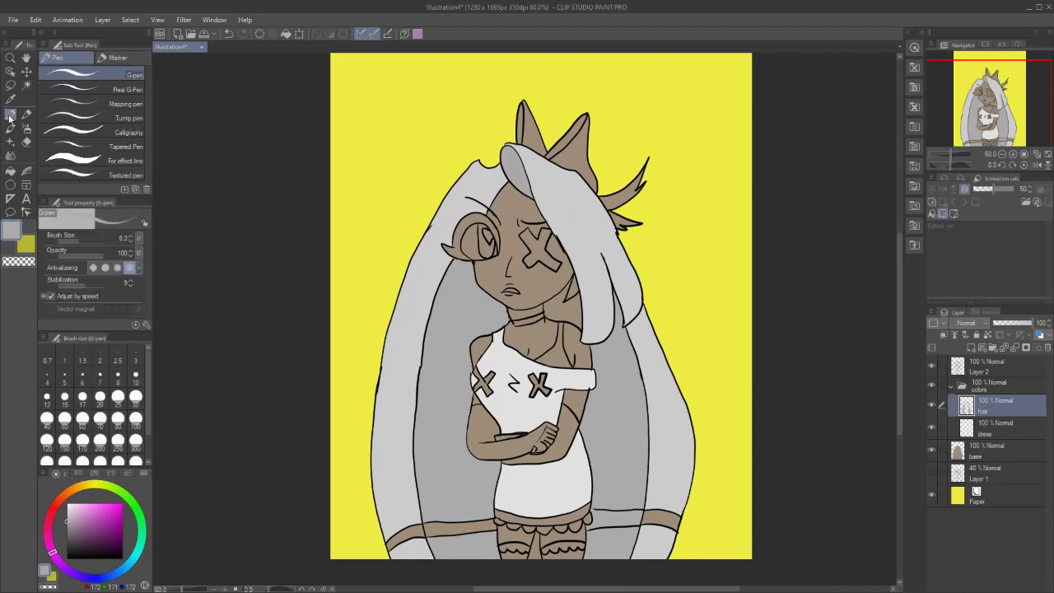
click(994, 368)
scroll(630, 492, up, 6)
drag(651, 493, 696, 370)
scroll(696, 370, up, 4)
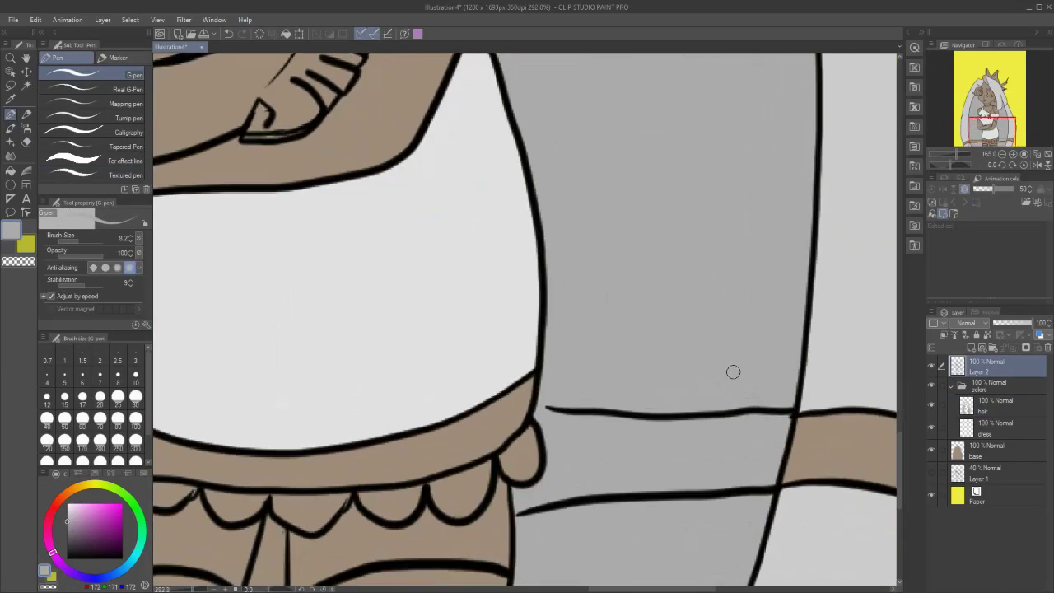
drag(522, 517, 517, 515)
drag(79, 530, 39, 577)
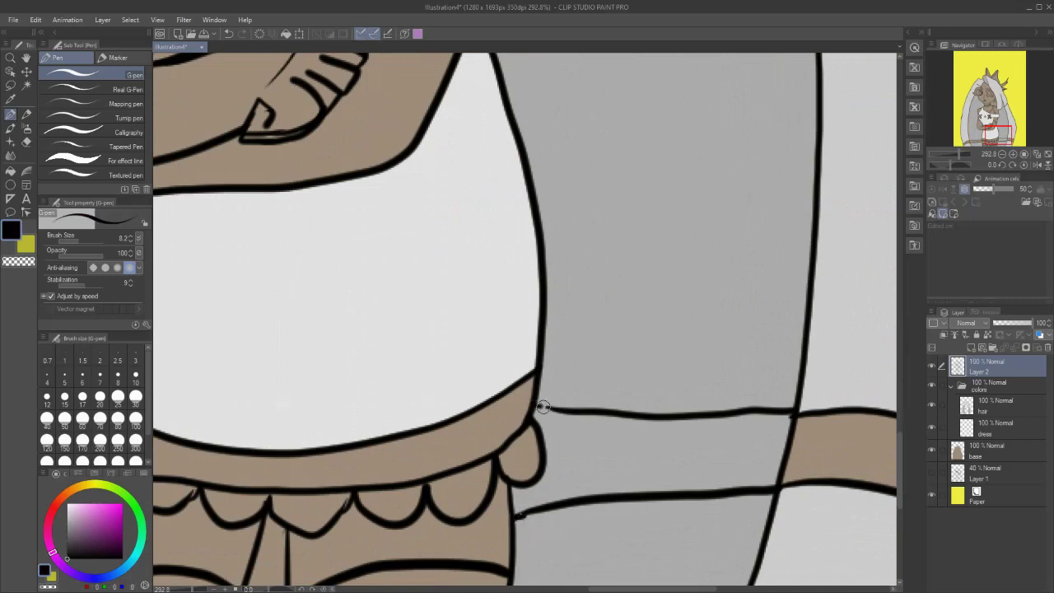
scroll(557, 393, down, 3)
scroll(557, 393, down, 5)
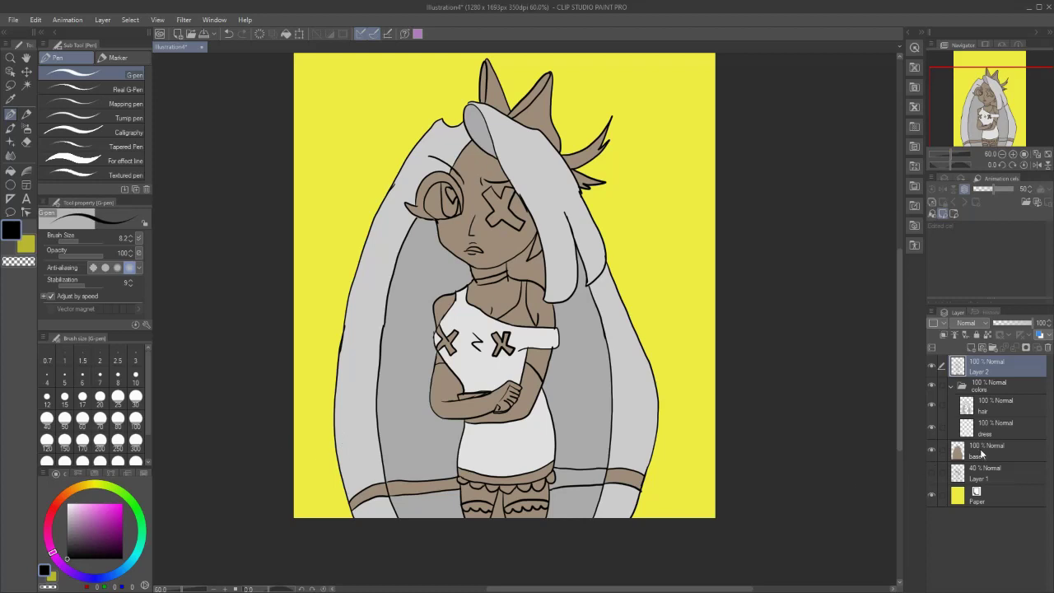
- Choose light pink, RGB 255, 166, 250, as the drawing color and ready Auto select on the line art layer
click(981, 453)
drag(1017, 325, 1039, 323)
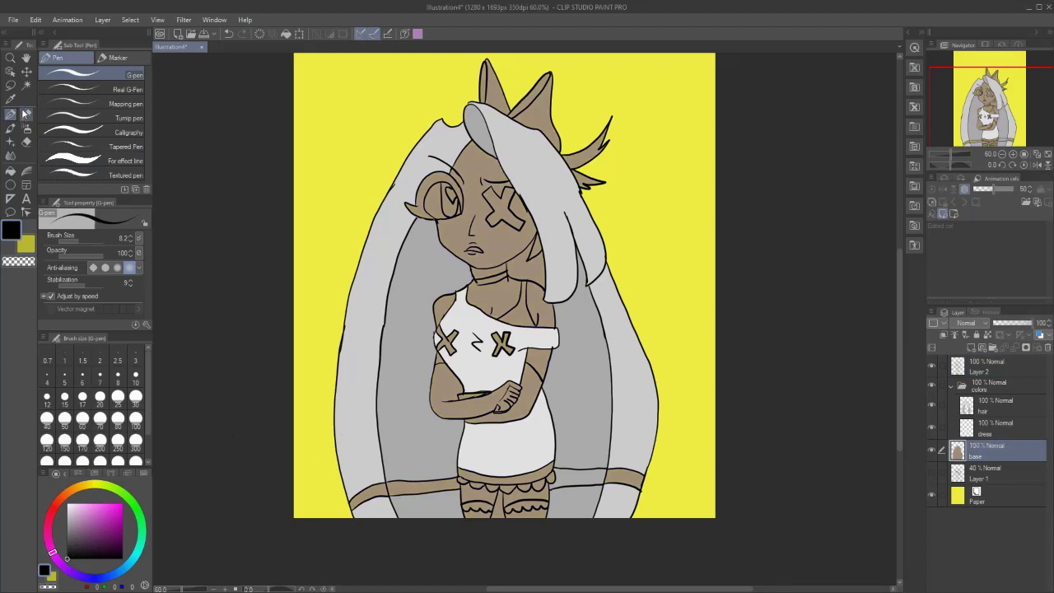
drag(92, 528, 91, 499)
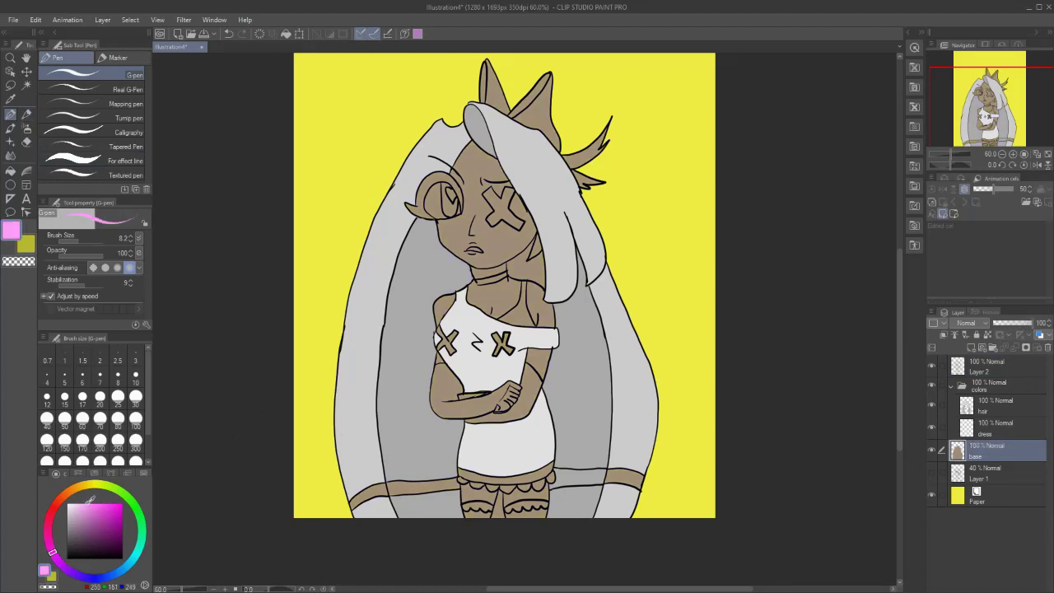
click(27, 86)
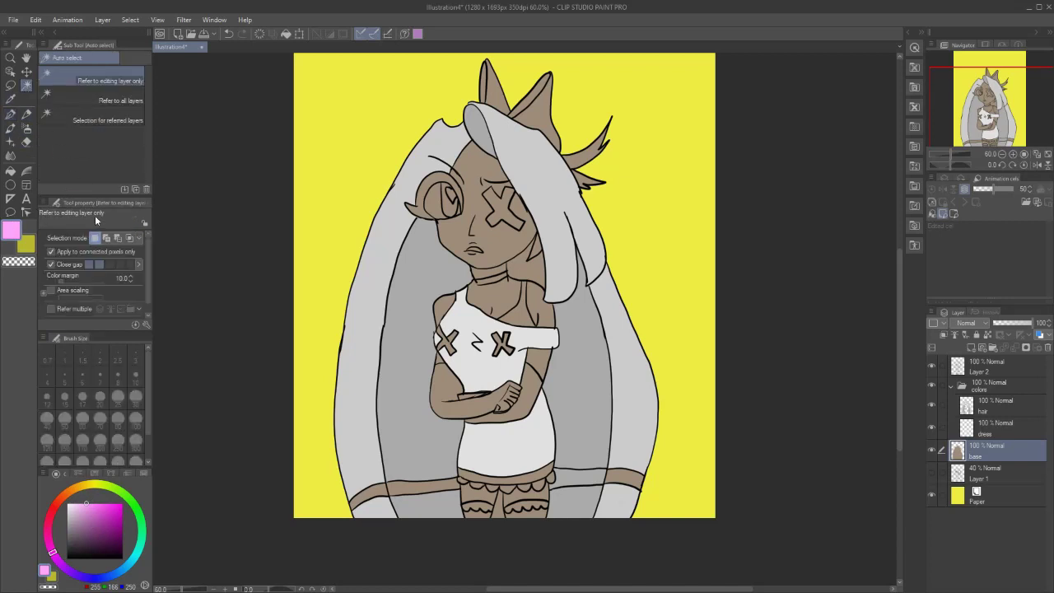
click(370, 497)
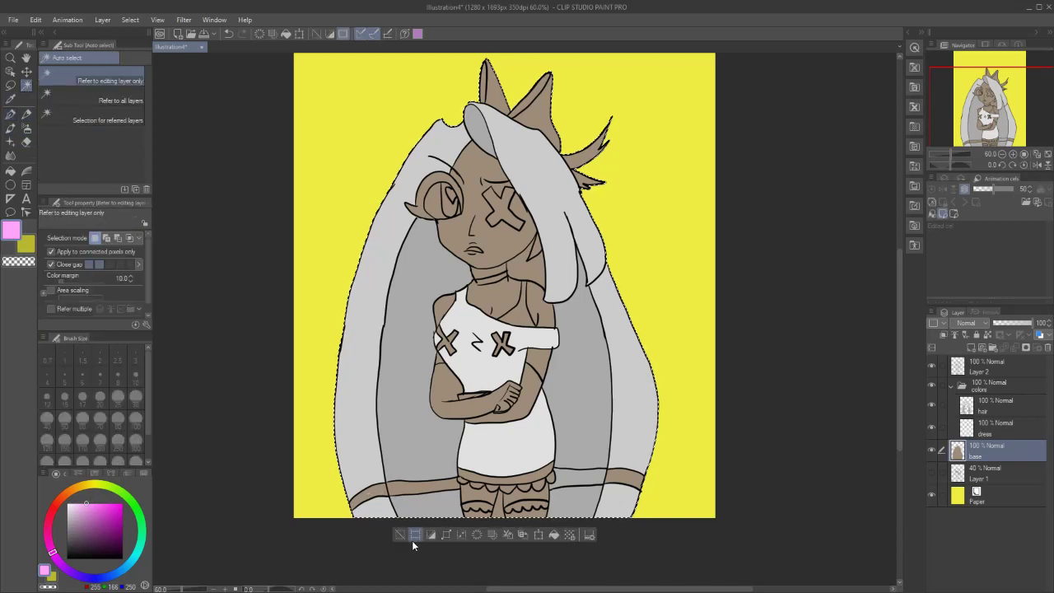
click(401, 533)
click(979, 363)
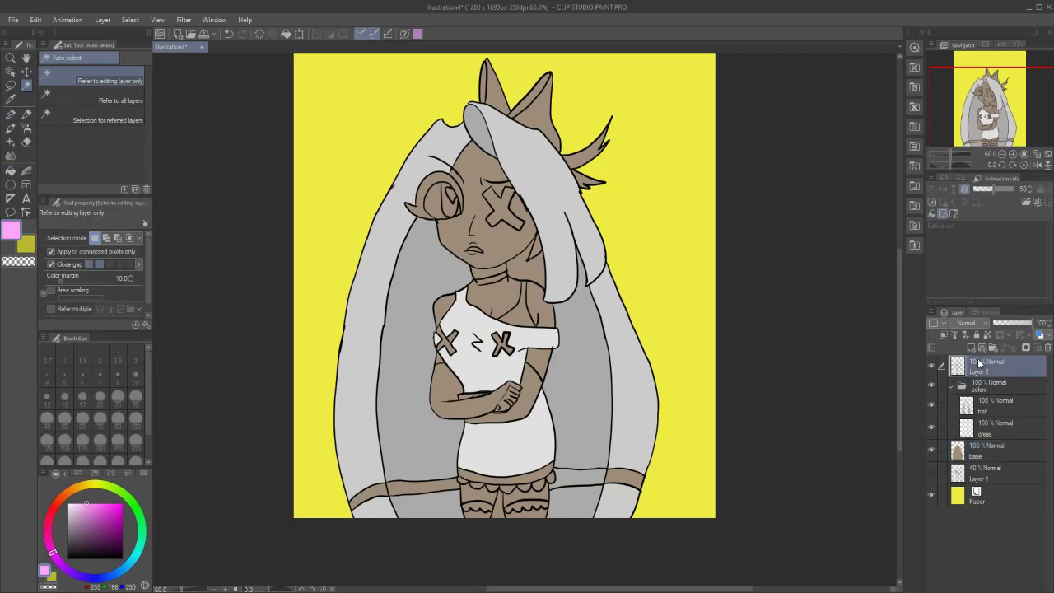
click(383, 491)
shift+click(405, 488)
shift+click(580, 478)
shift+click(631, 480)
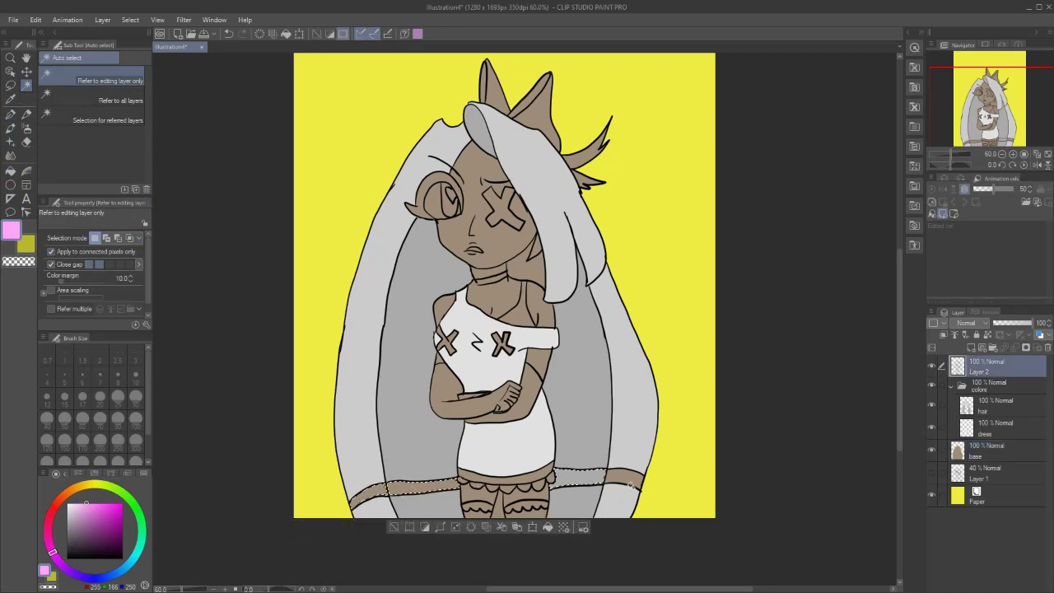
click(400, 528)
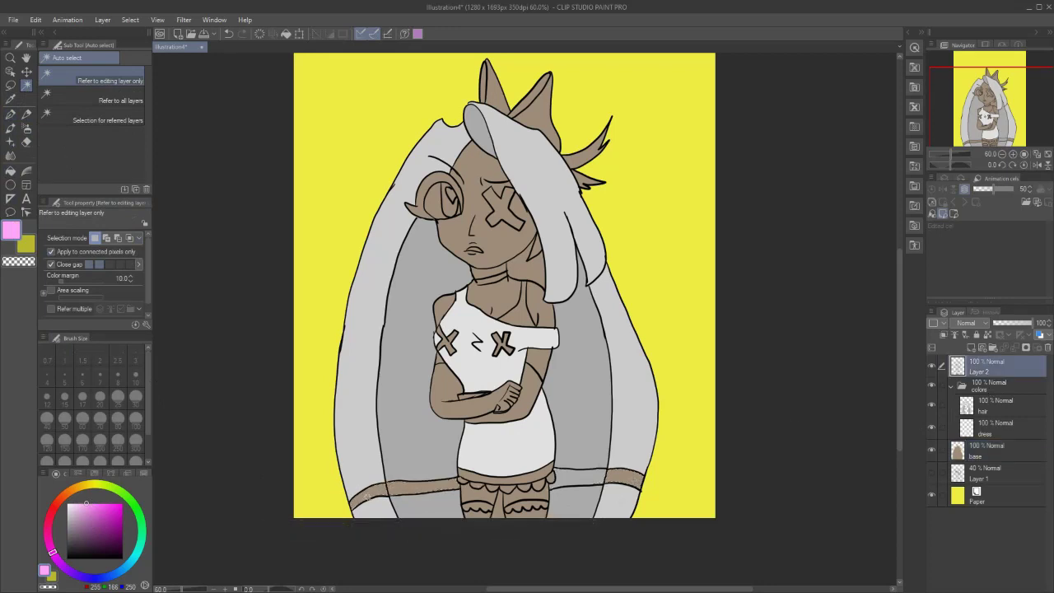
- Select all hair band segments on both sides from the line art and fill them with light pink on the hair layer
click(369, 495)
shift+click(398, 490)
shift+click(580, 478)
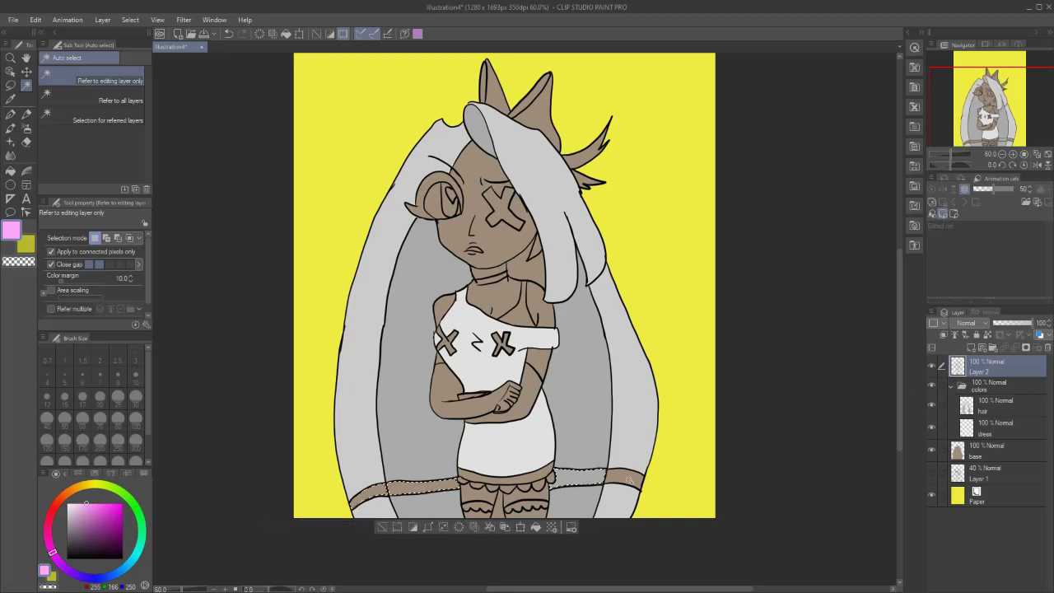
shift+click(624, 479)
shift+click(976, 412)
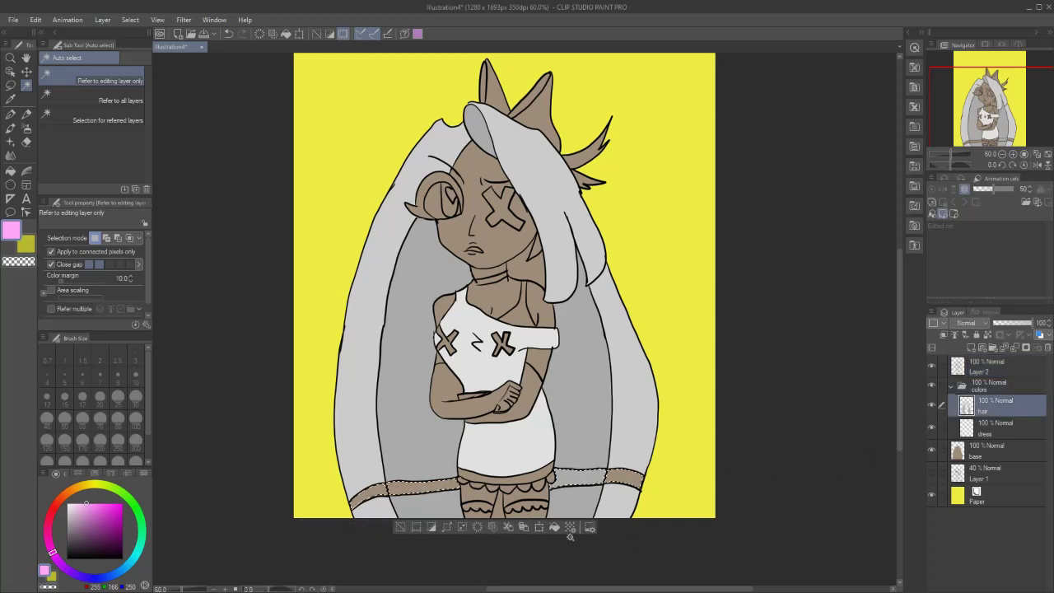
click(553, 528)
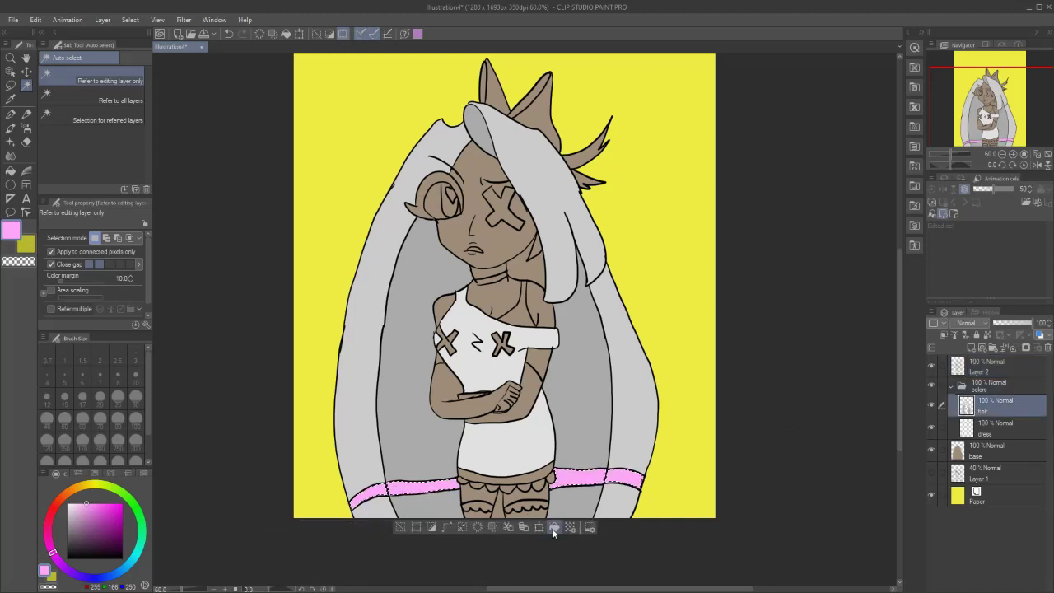
- Sample the inner hair's mid grey and fill the hair area behind the neck with it on the hair layer
right_click(571, 412)
click(985, 366)
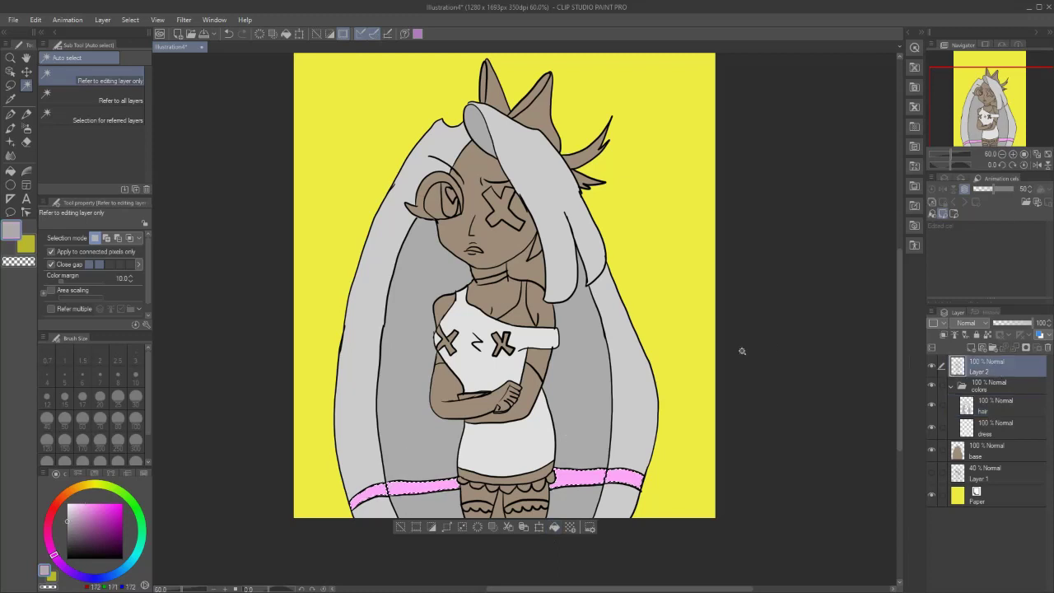
click(527, 268)
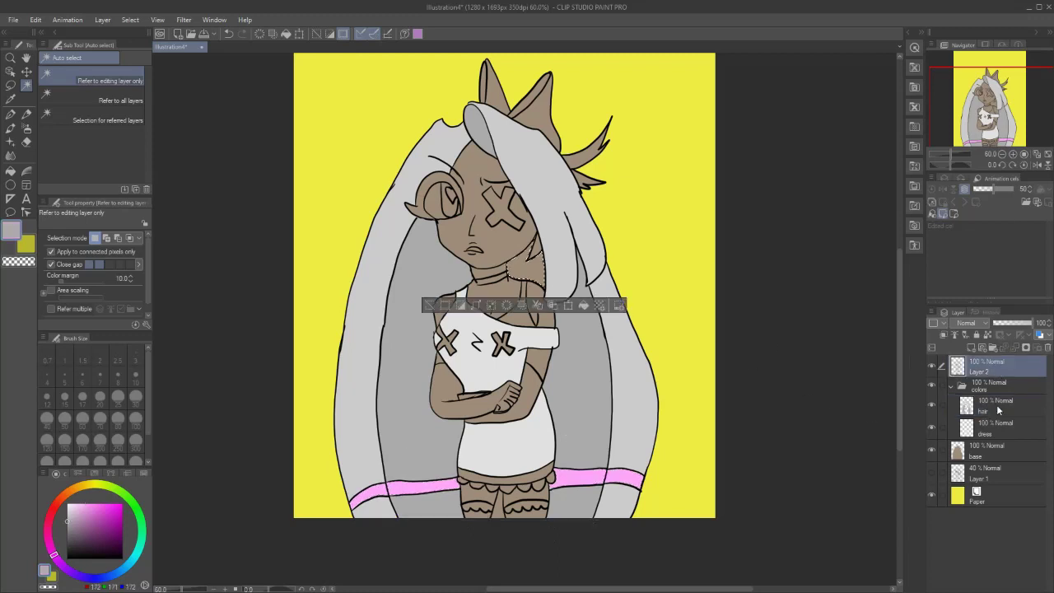
click(997, 405)
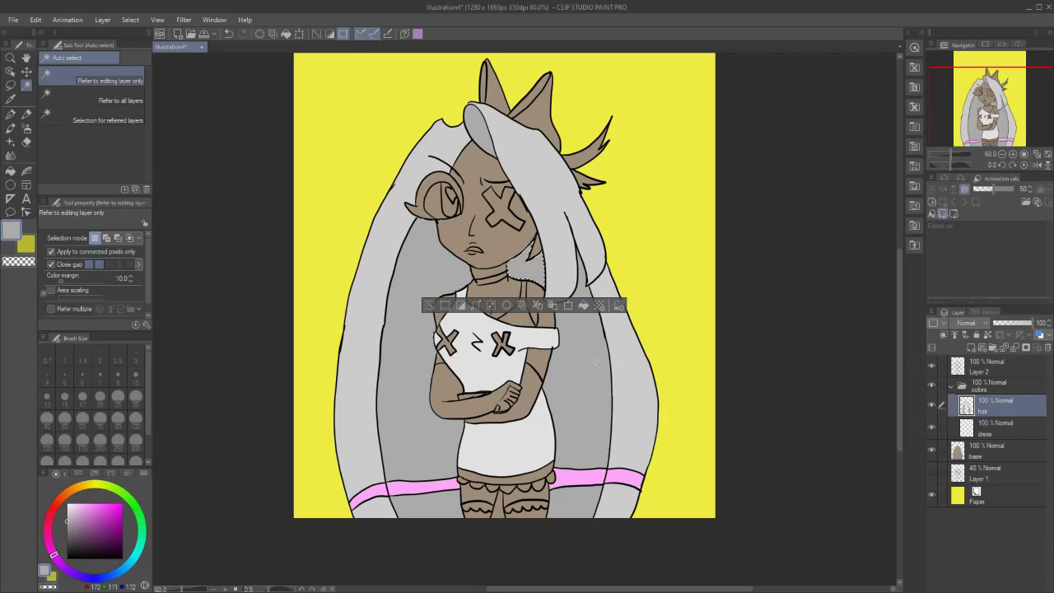
- Sample the light grey of the outer hair and fill the small pointed strand beside the cheek on the hair layer
click(989, 366)
alt+click(535, 247)
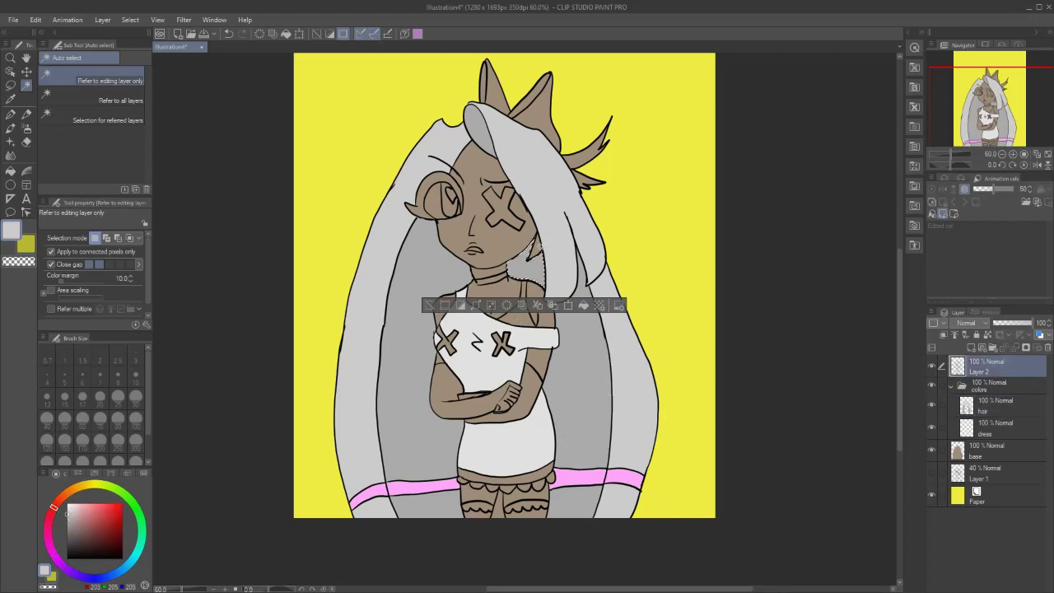
click(537, 246)
click(985, 405)
click(594, 277)
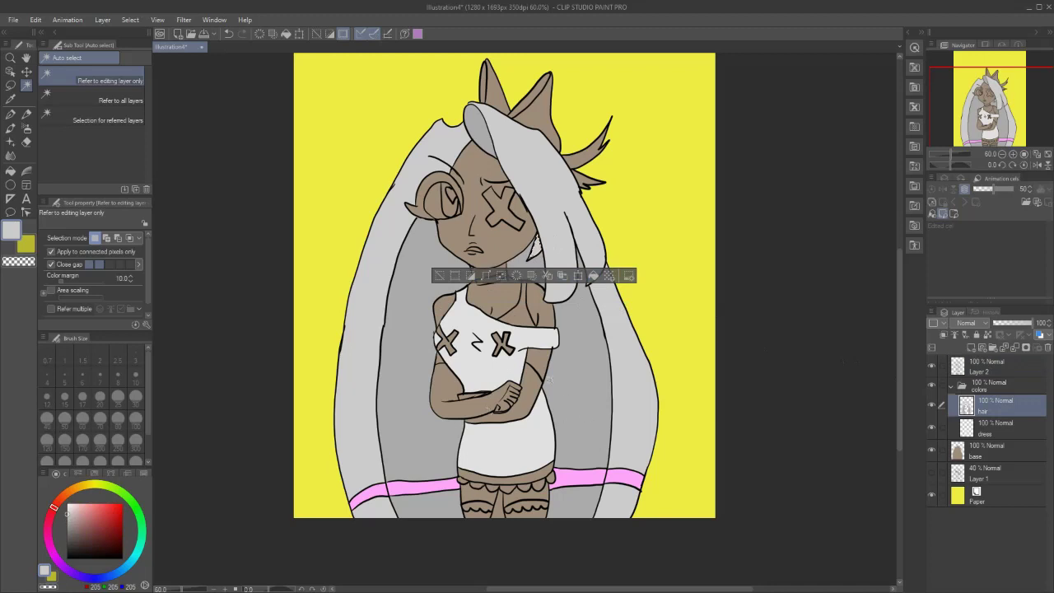
- Sample the inner hair's mid grey and fill the gap between the legs with it on the hair layer
scroll(511, 502, up, 2)
alt+click(582, 501)
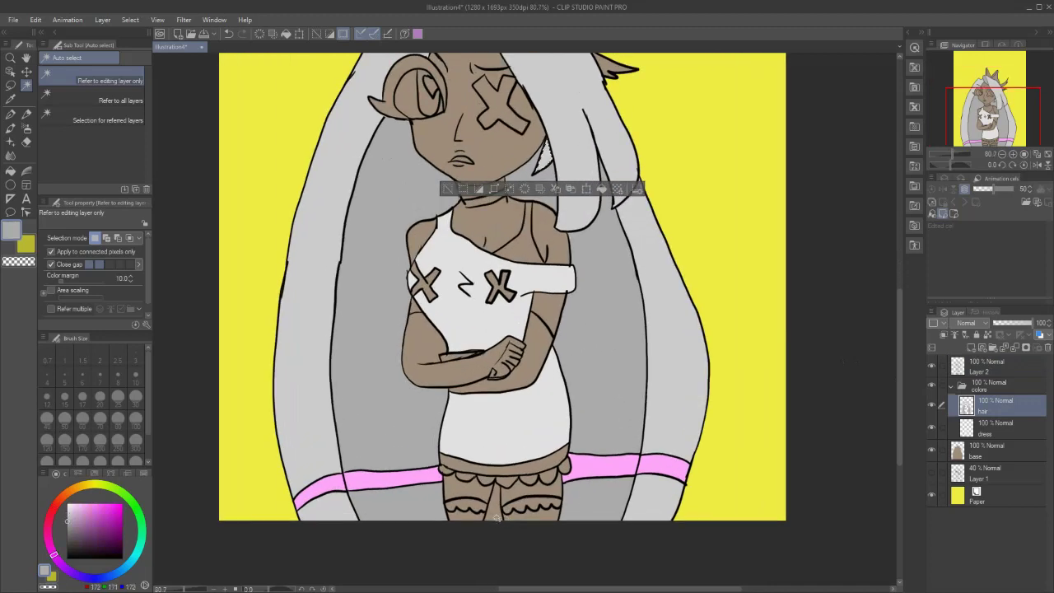
click(1033, 375)
click(498, 516)
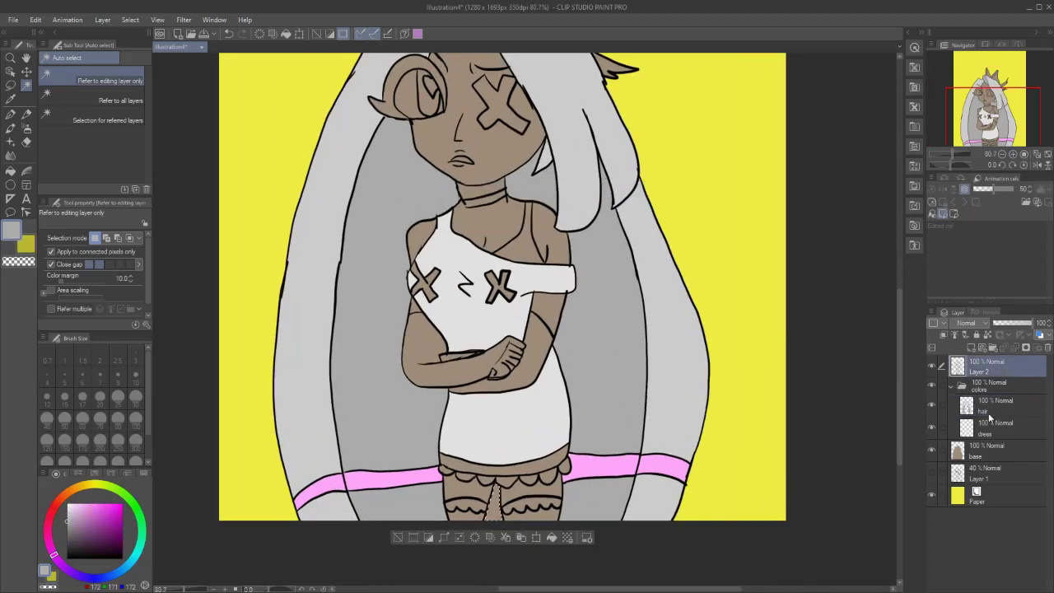
click(1001, 406)
click(552, 538)
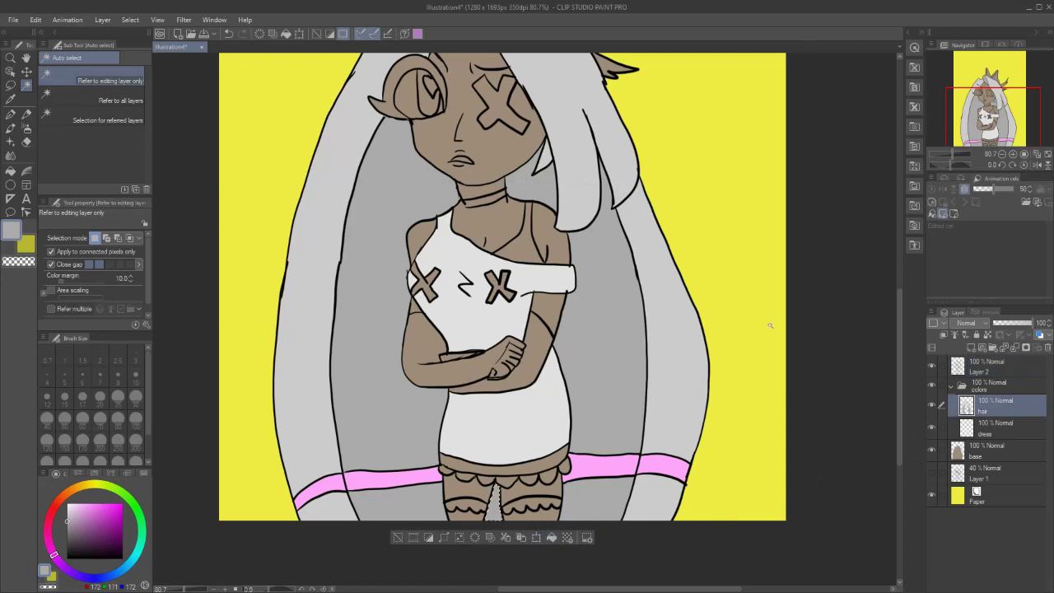
scroll(771, 326, down, 3)
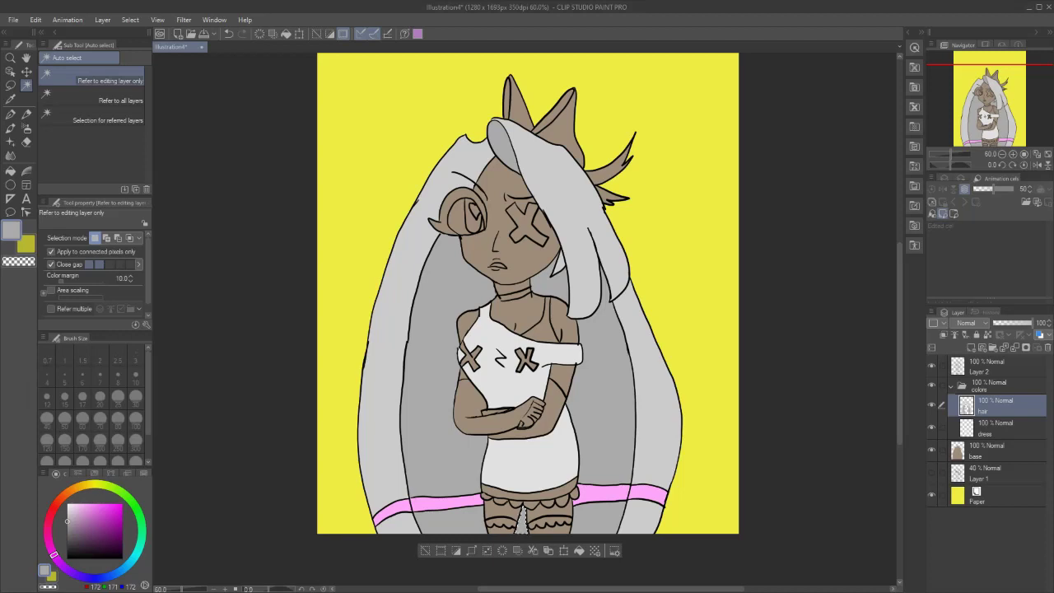
- Fill the undershirt and its shoulder strap above the dress neckline with dark grey, RGB 116, on the dress layer
click(67, 536)
click(993, 430)
click(968, 369)
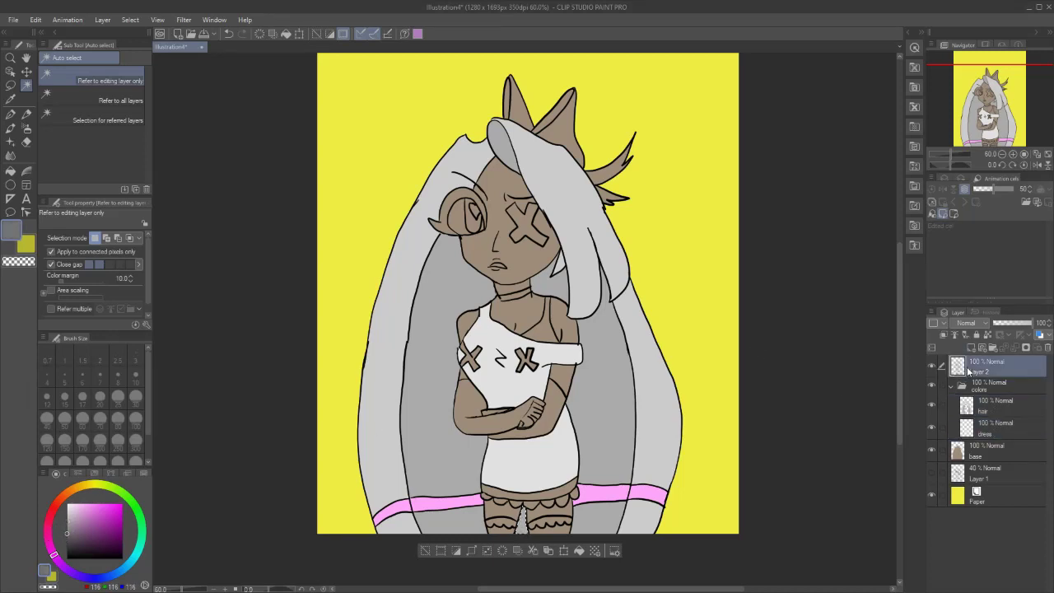
click(549, 336)
click(996, 430)
click(599, 360)
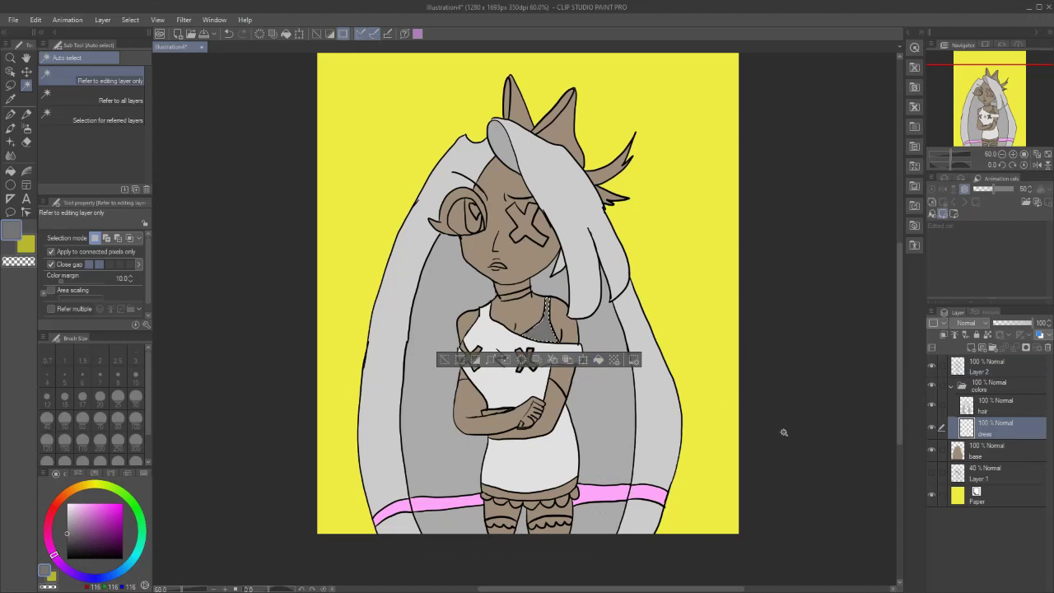
- Fill the band along the dress hem and the small strip above the crossed forearms with dark grey on the dress layer
click(988, 372)
scroll(402, 407, up, 4)
click(534, 415)
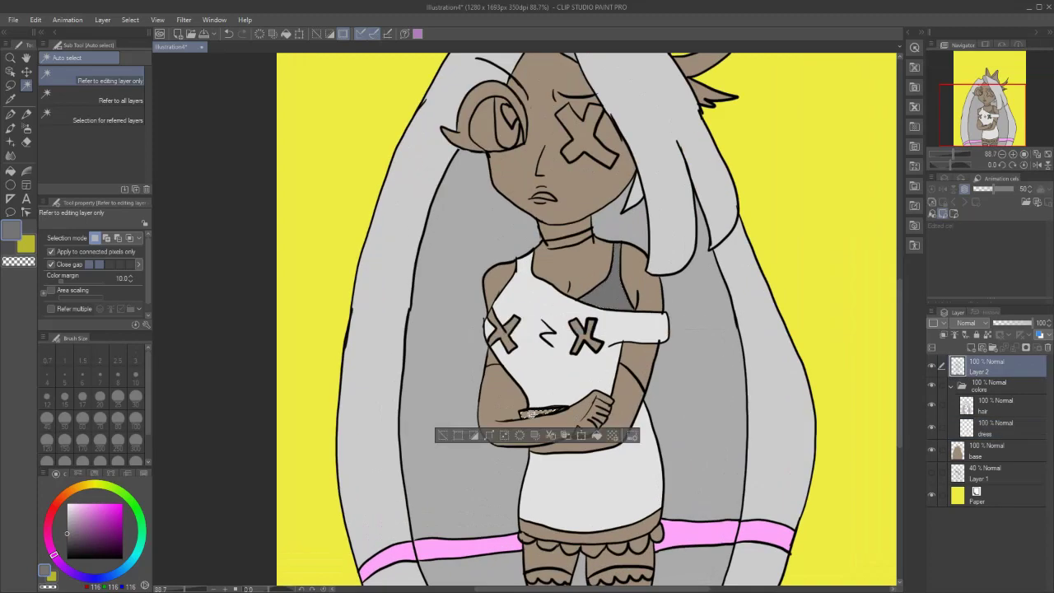
shift+click(530, 526)
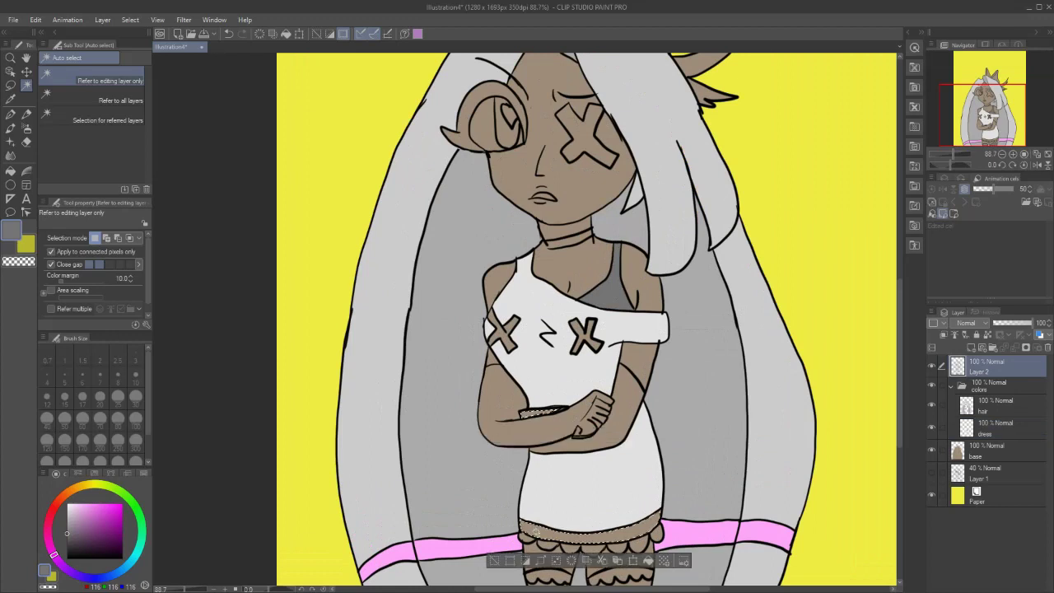
click(1020, 428)
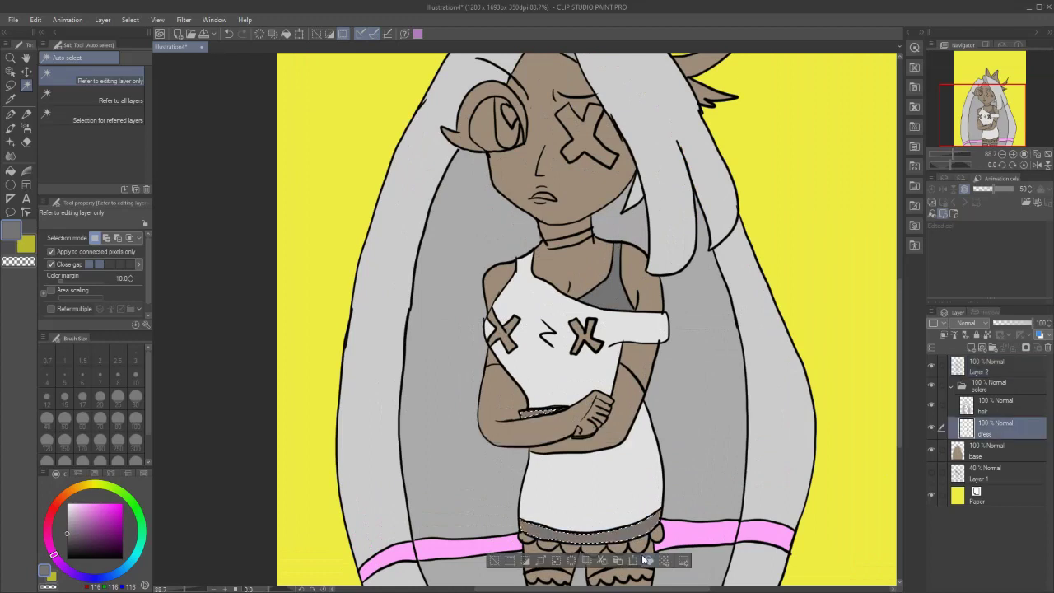
- Sample the dress's near-white, RGB 227, and fill all the scallops of the frill below the hem with it on the dress layer
alt+click(521, 511)
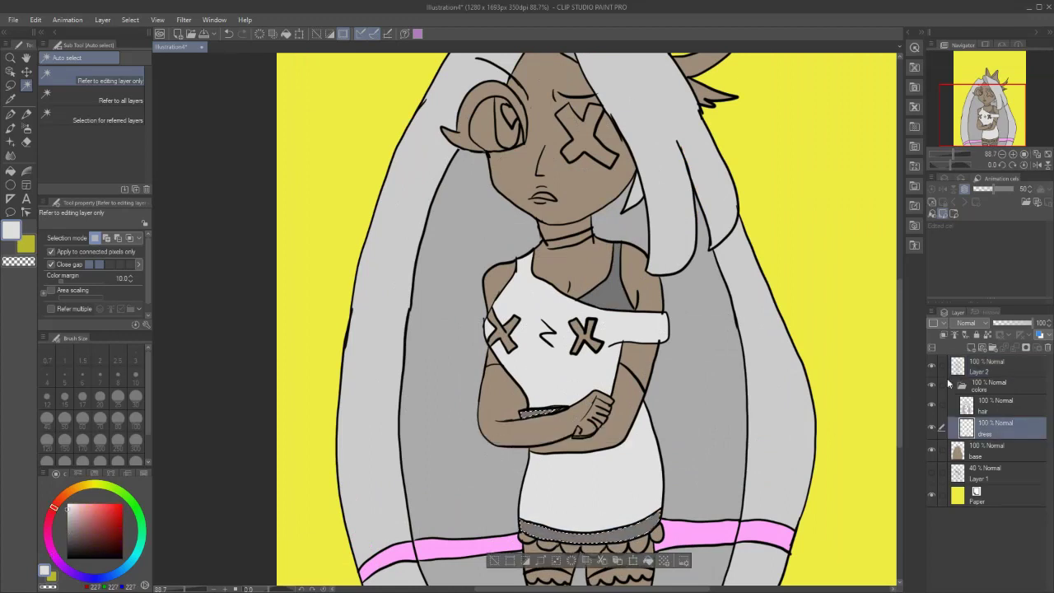
click(985, 368)
click(524, 537)
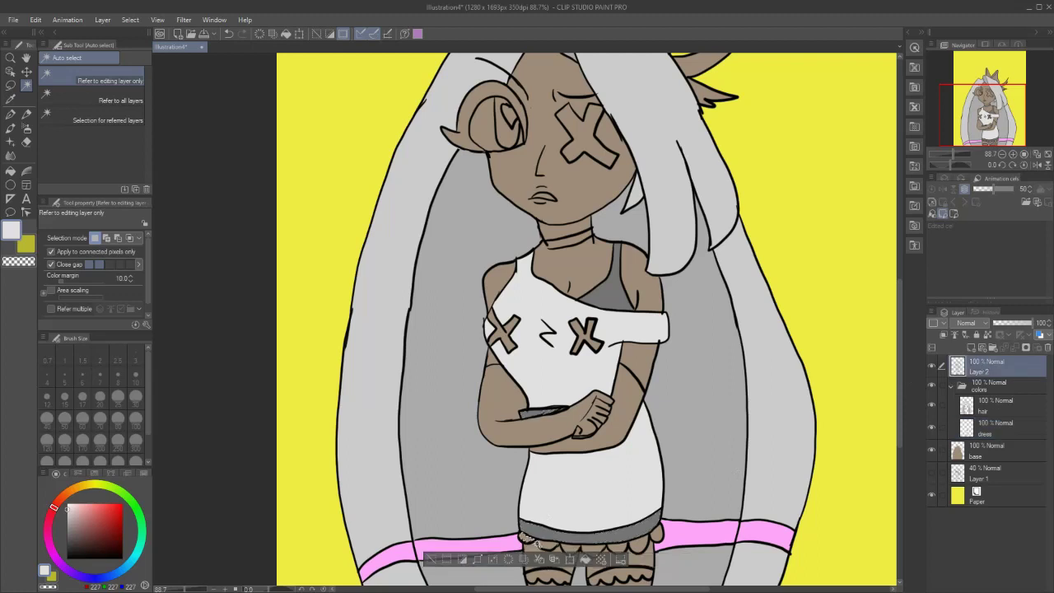
shift+click(547, 546)
shift+click(570, 548)
shift+click(594, 549)
shift+click(617, 547)
shift+click(638, 543)
shift+click(658, 538)
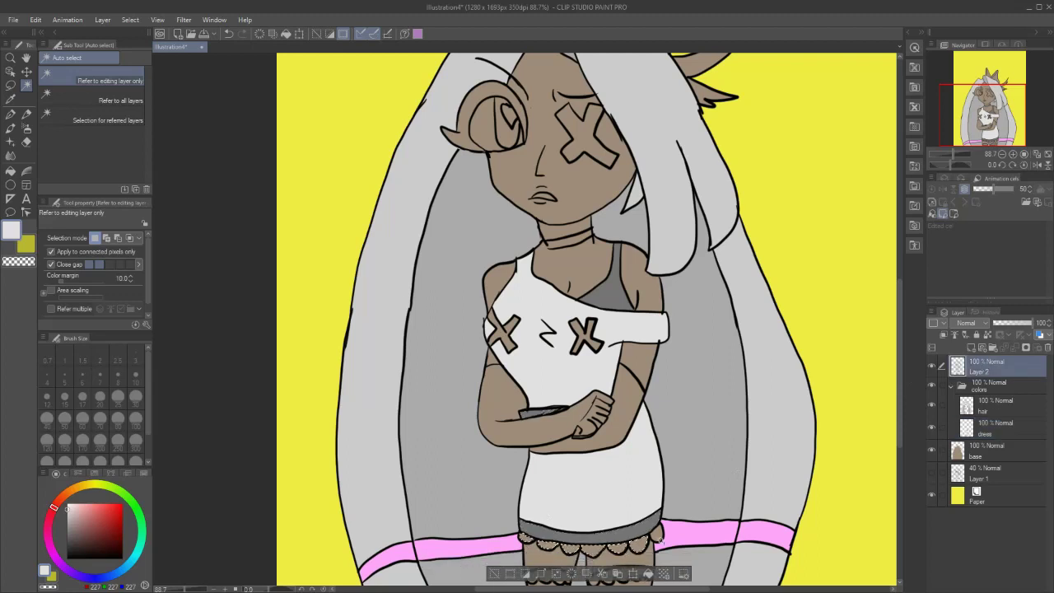
shift+click(661, 535)
click(987, 428)
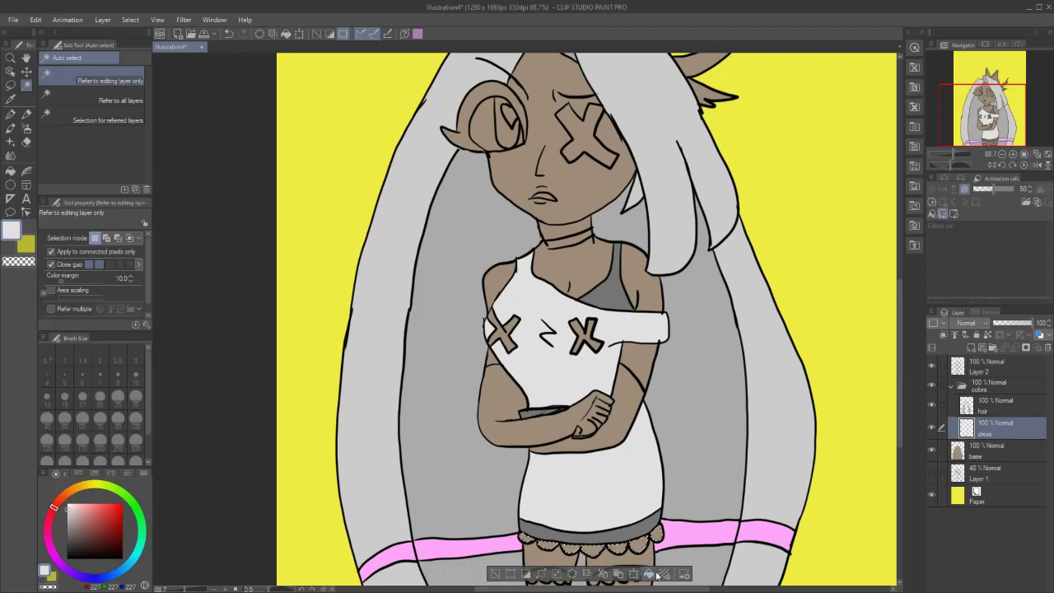
click(651, 575)
scroll(677, 423, down, 3)
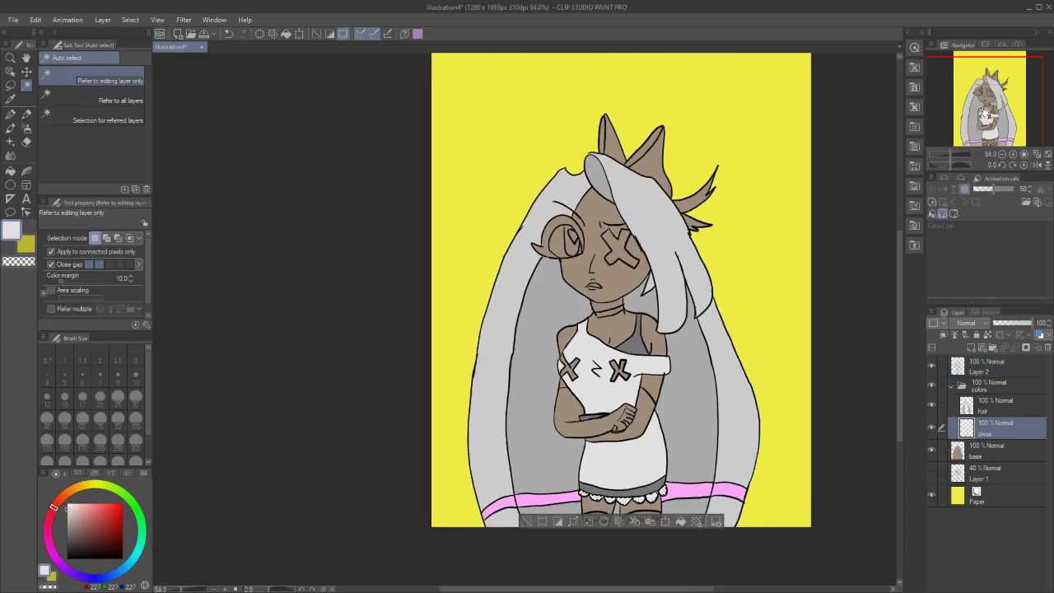
drag(677, 423, 671, 446)
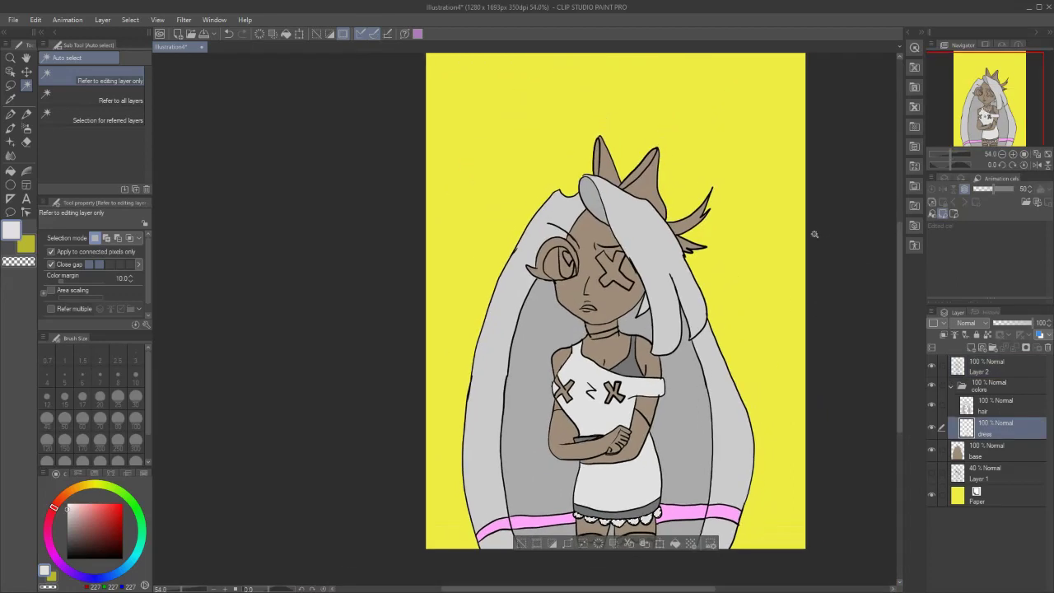
scroll(692, 346, up, 1)
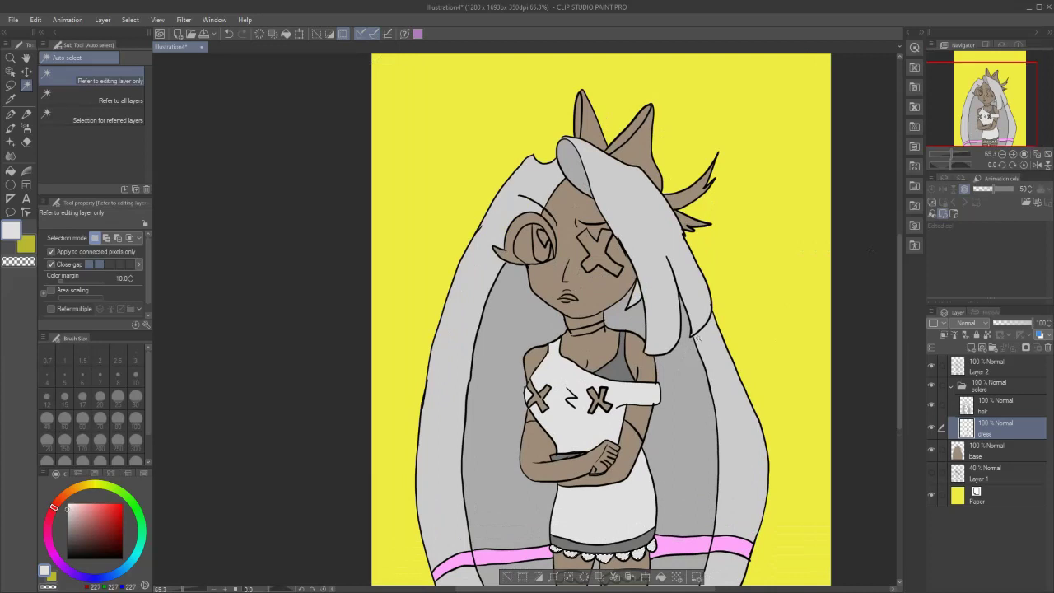
scroll(615, 307, up, 1)
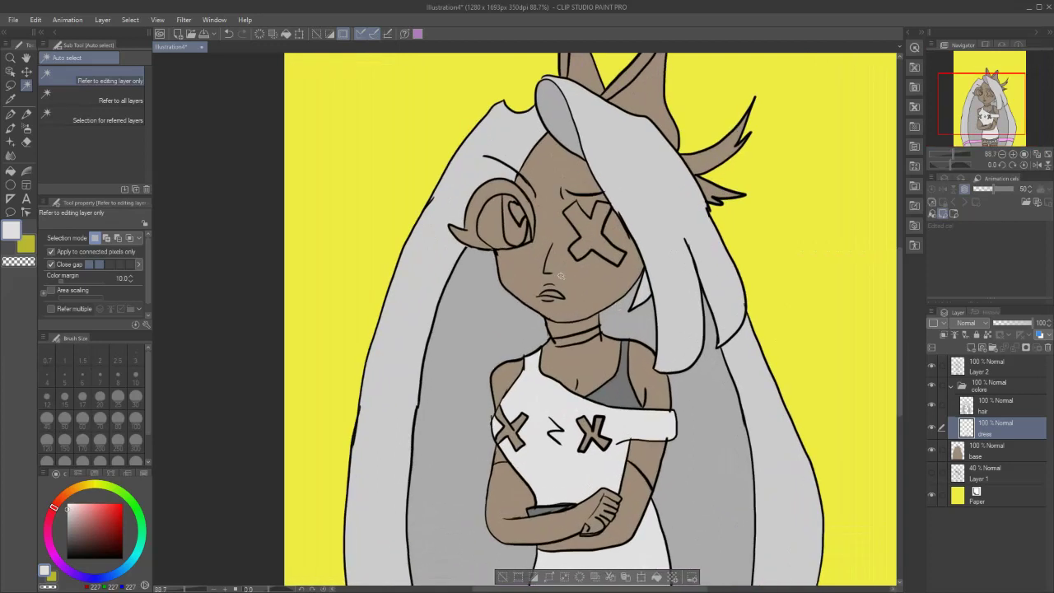
mouse_move(56, 541)
mouse_down()
mouse_move(51, 551)
mouse_move(103, 507)
mouse_up()
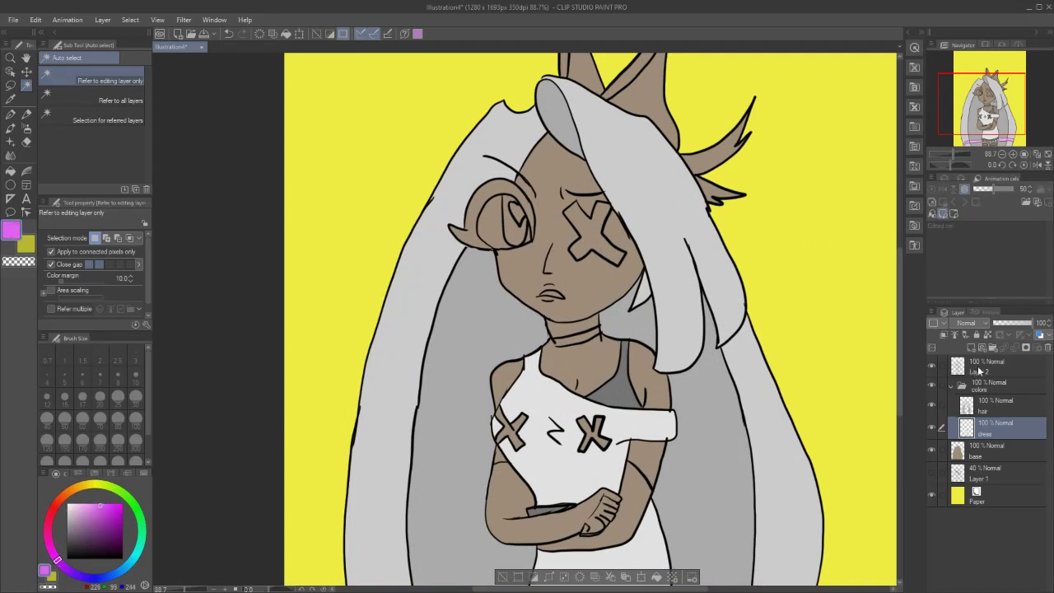
click(978, 372)
click(993, 381)
click(993, 348)
click(994, 402)
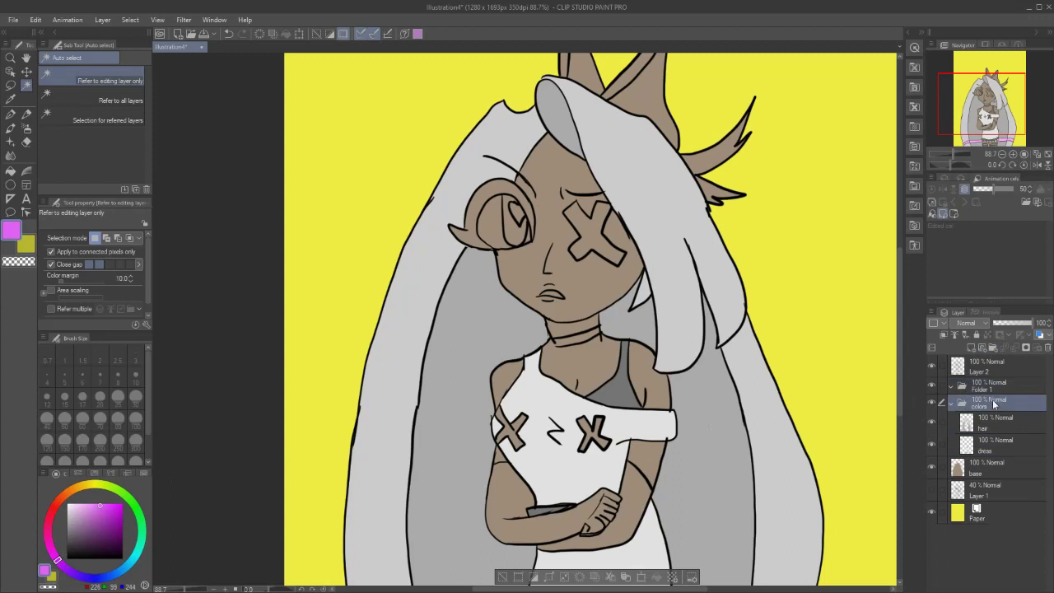
click(993, 385)
key(ctrl+z)
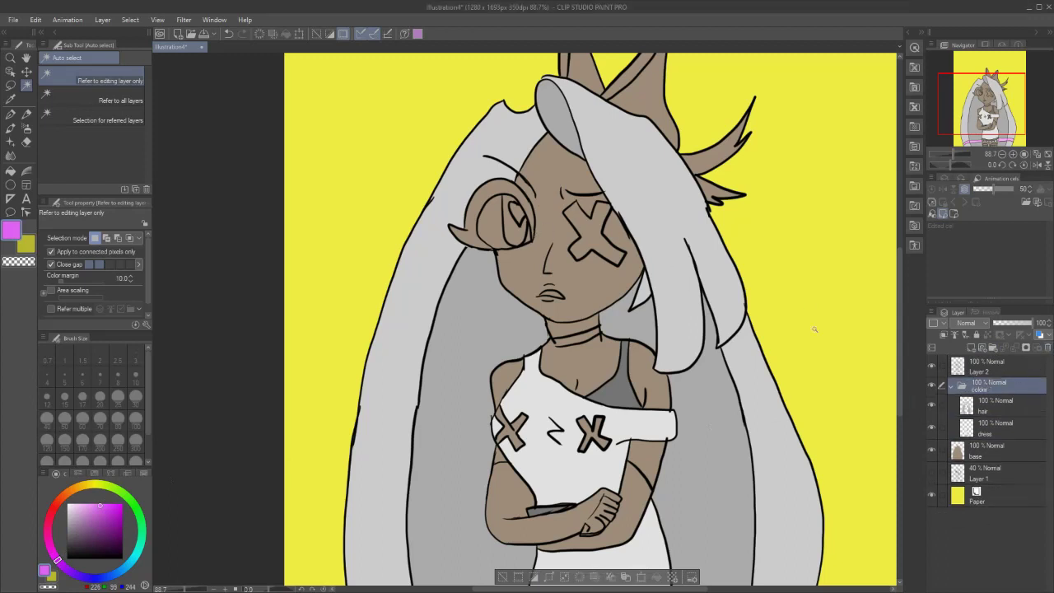
- Add two new layers named skin and eye(s) above the hair layer in the colors folder, and clear the selection
click(973, 348)
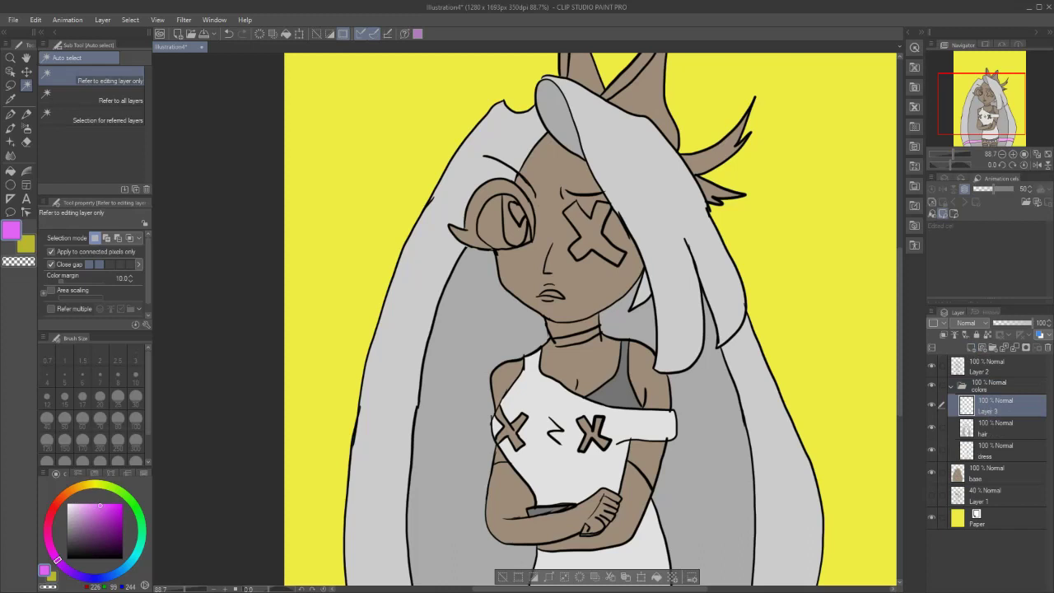
click(983, 349)
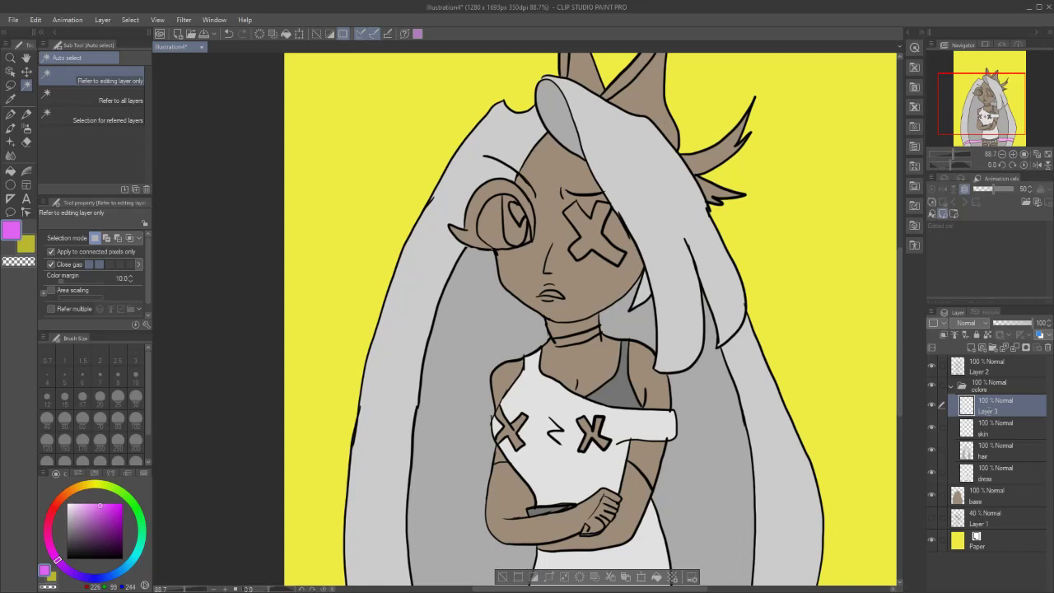
scroll(893, 466, down, 5)
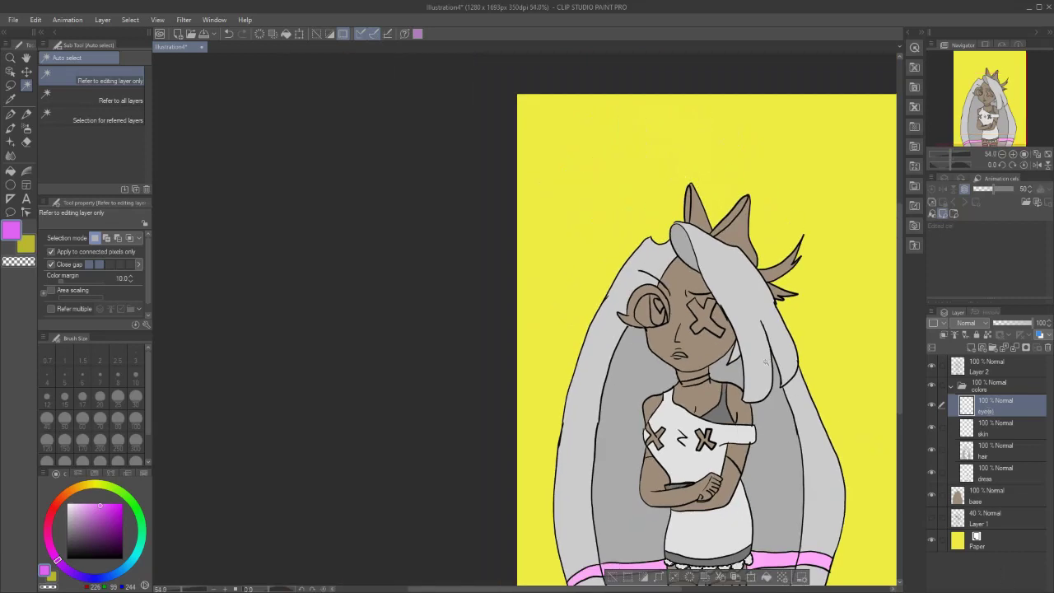
click(1047, 155)
key(ctrl+d)
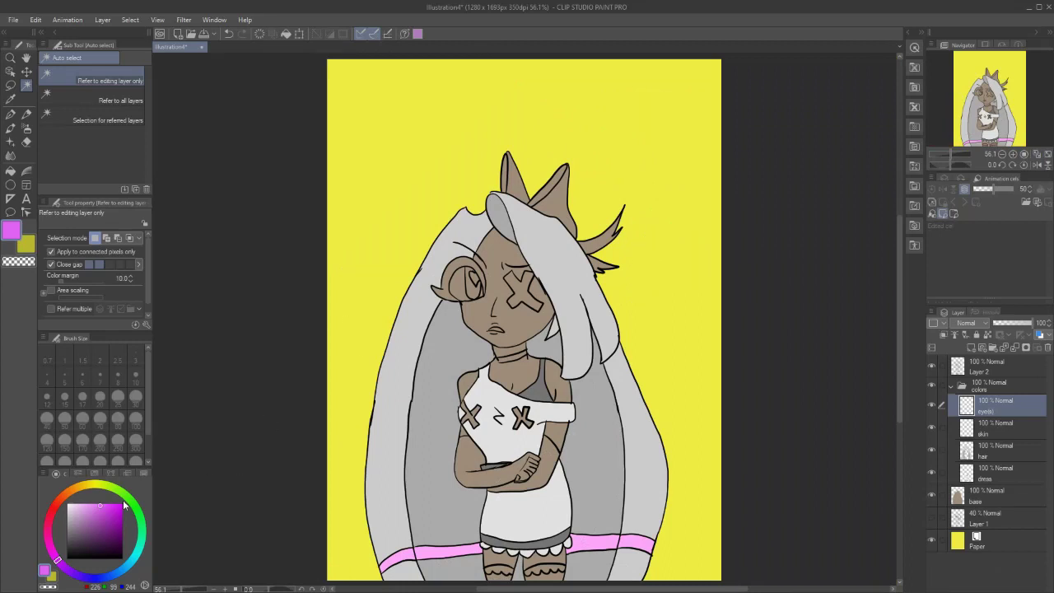
- Set the drawing color to a greyish brown, RGB 131, 122, 118, and make the line art layer, Layer 2, active
drag(89, 544, 79, 524)
click(67, 495)
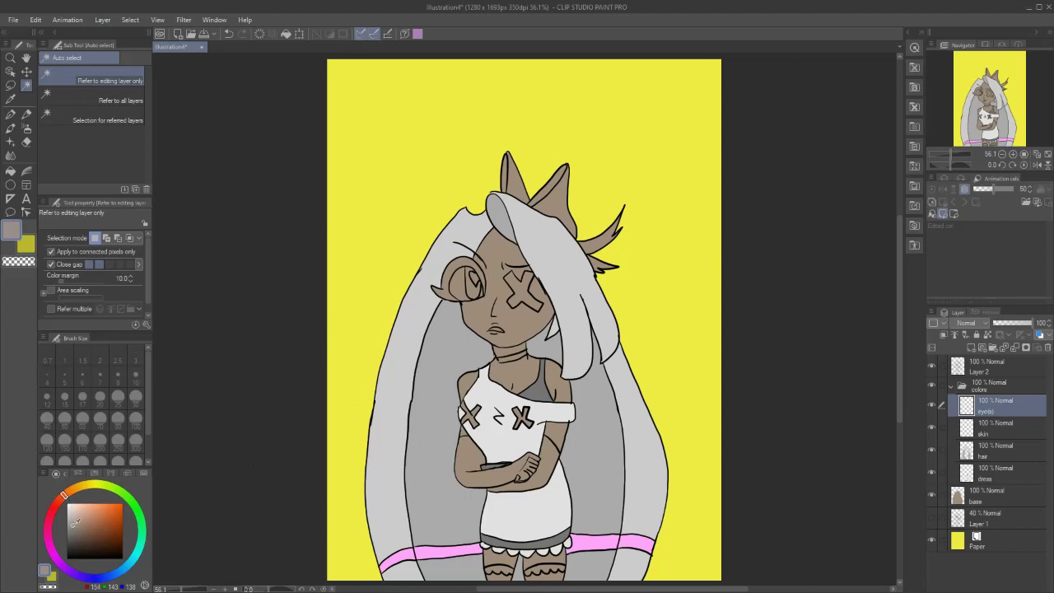
drag(80, 520, 74, 528)
click(959, 370)
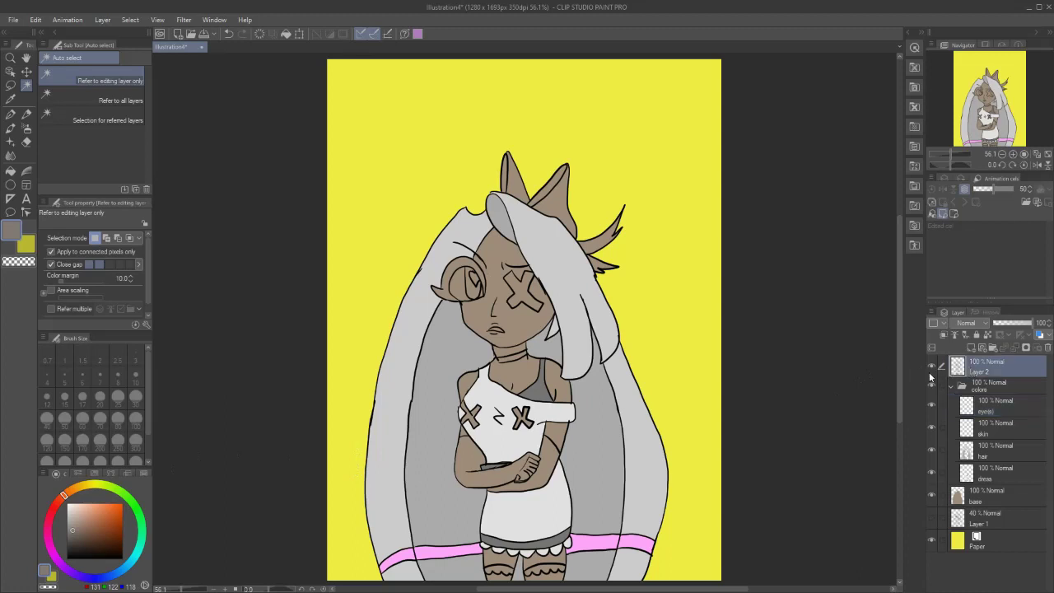
click(511, 377)
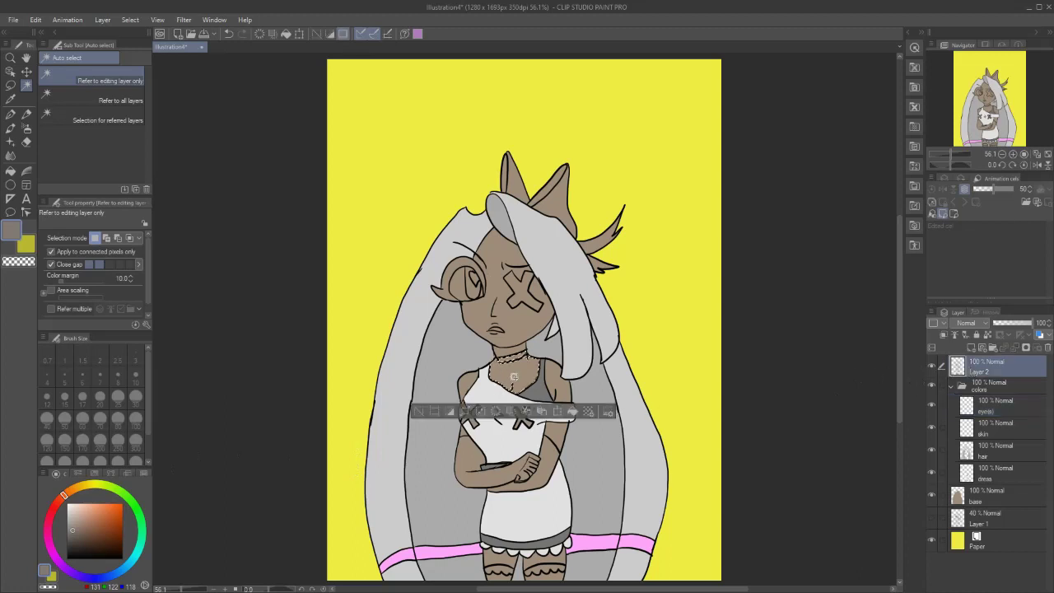
key(alt+BackSpace)
click(419, 411)
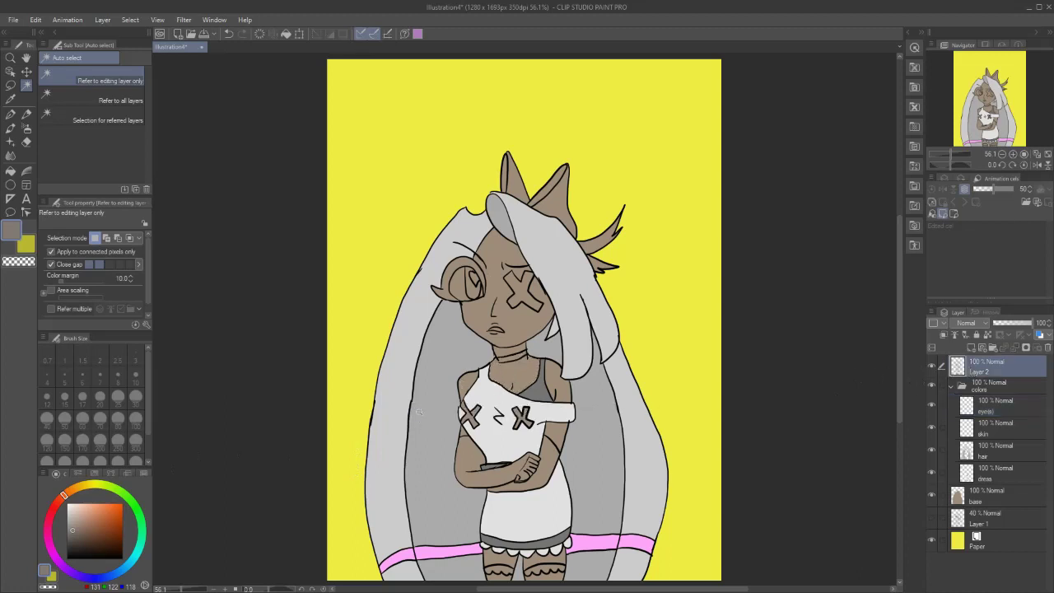
- Select both shoulders and the upper thighs from the line art and fill them with the greyish brown on the skin layer
click(466, 386)
shift+click(554, 380)
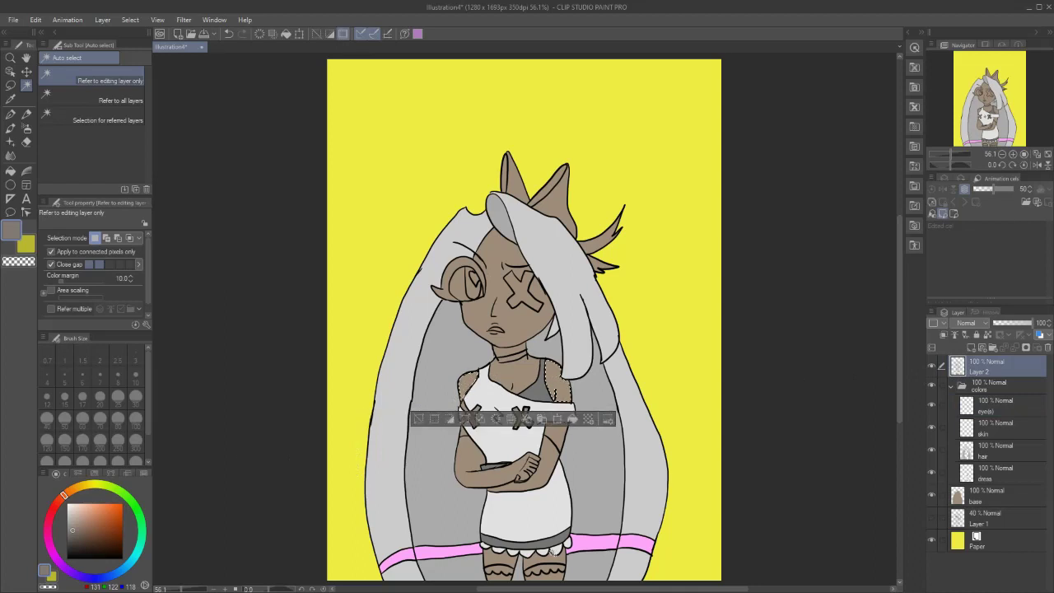
shift+click(551, 558)
shift+click(504, 561)
click(992, 435)
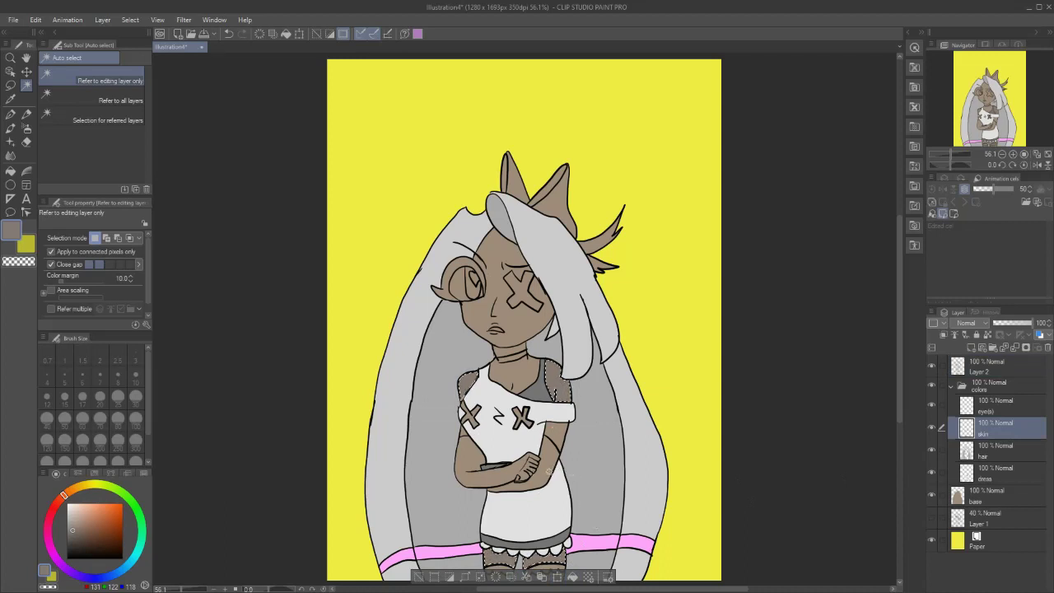
key(ctrl+d)
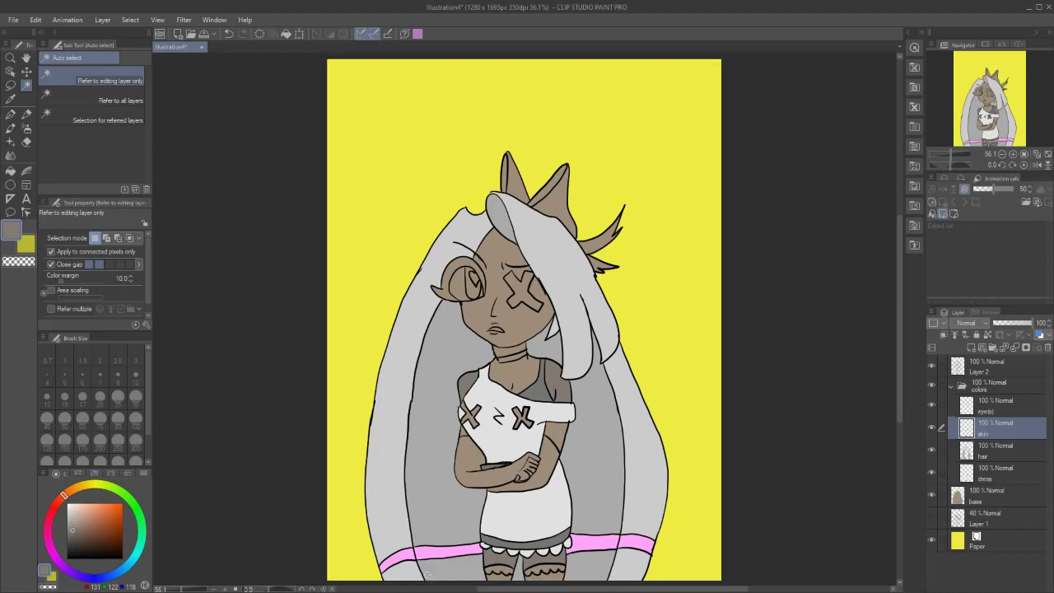
- Select the face, the upper neck and the upper arms below the dress, and fill them with the greyish brown on the skin layer
scroll(552, 396, up, 2)
scroll(556, 400, up, 1)
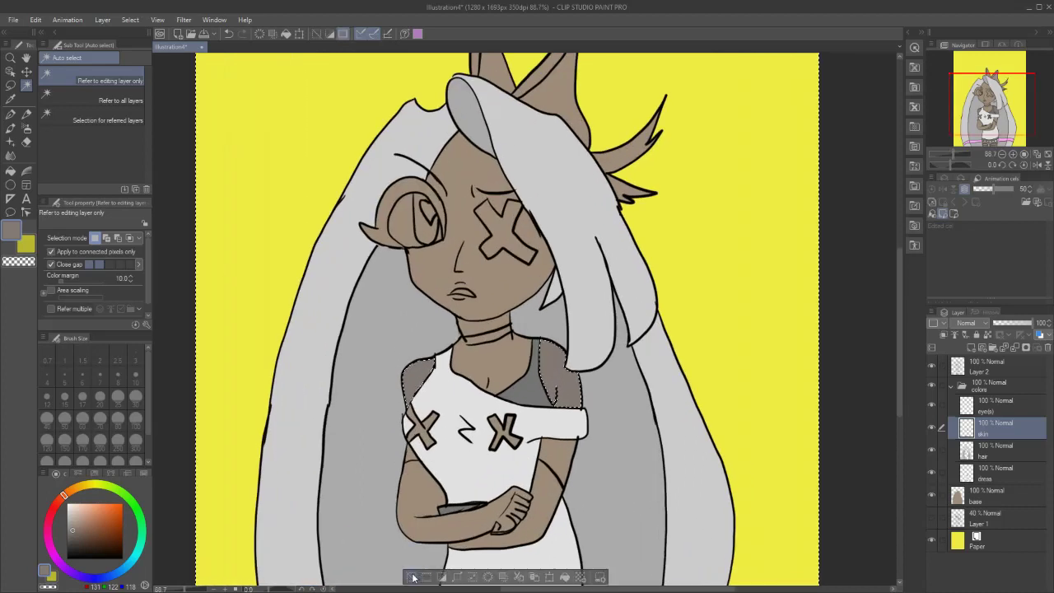
click(966, 372)
click(545, 459)
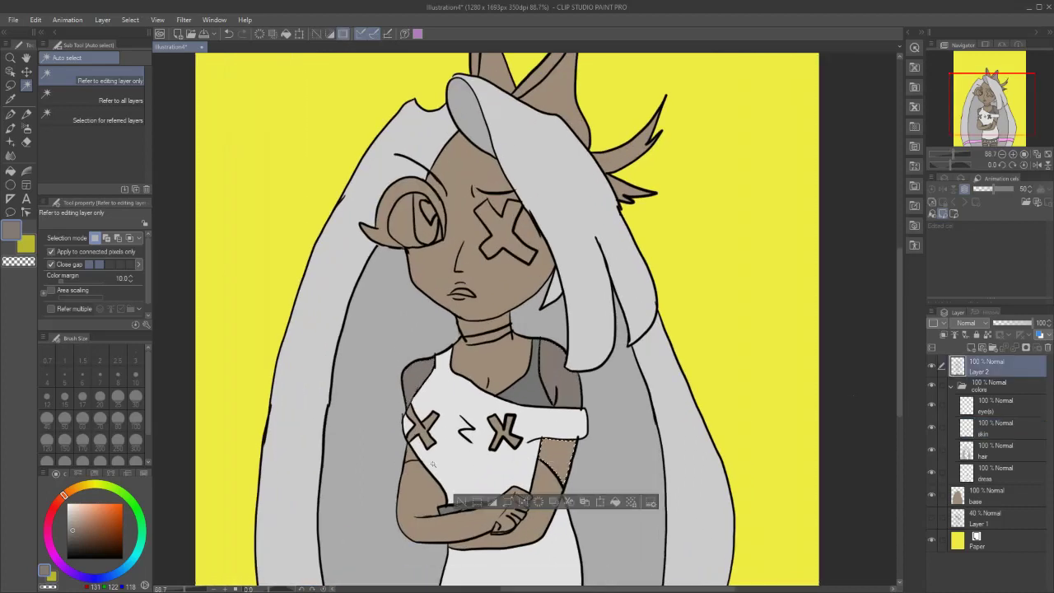
shift+click(428, 273)
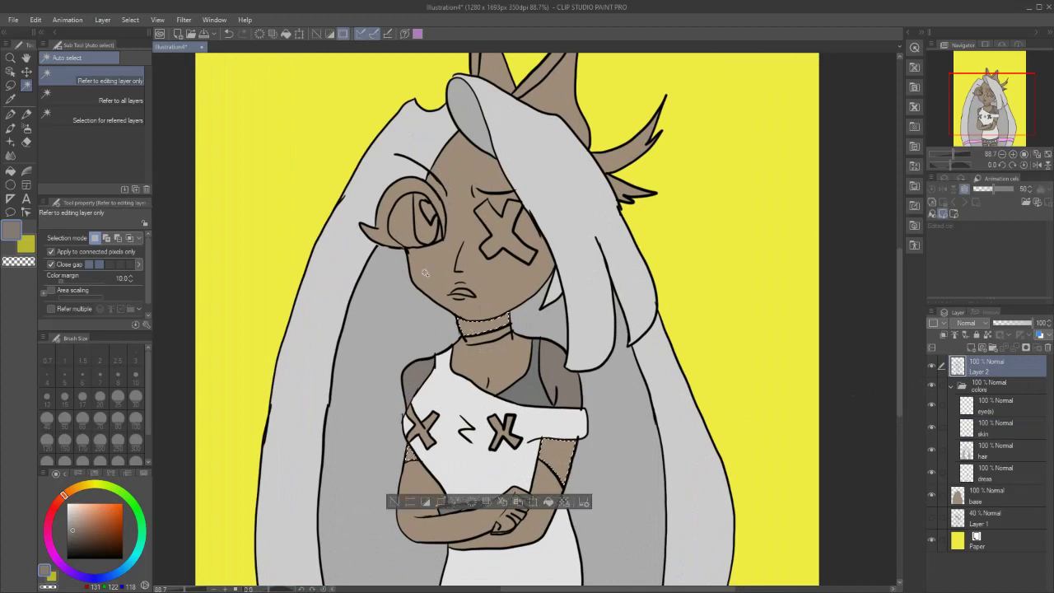
click(1013, 427)
click(548, 502)
scroll(491, 315, down, 3)
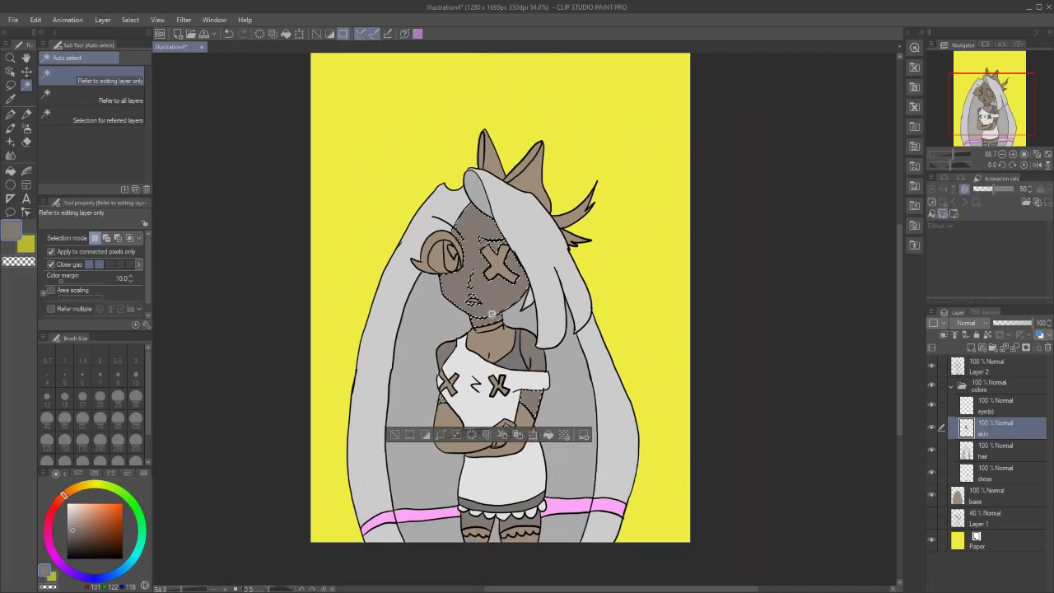
scroll(504, 339, up, 3)
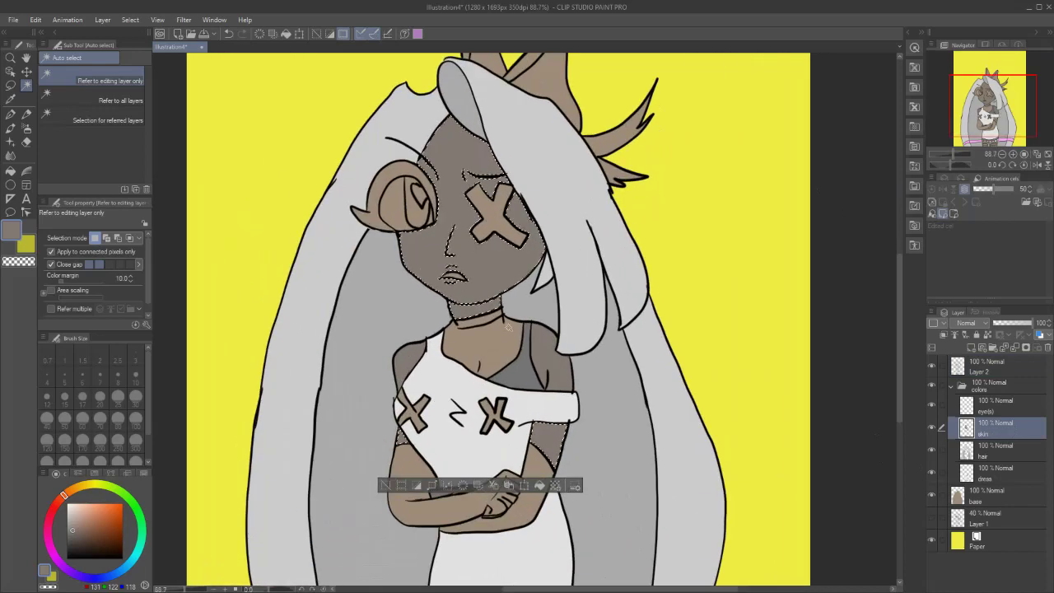
- Redraw the choker as a single thick black band around the neck on Layer 2 with the G-pen
click(10, 115)
key(ctrl+d)
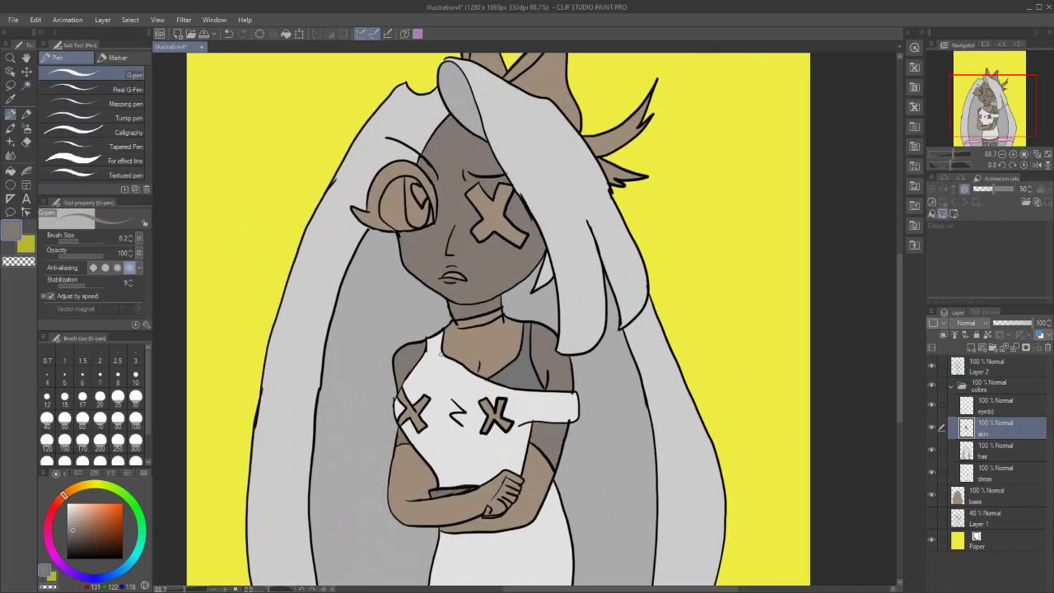
scroll(445, 329, up, 3)
scroll(446, 329, up, 1)
drag(86, 531, 81, 567)
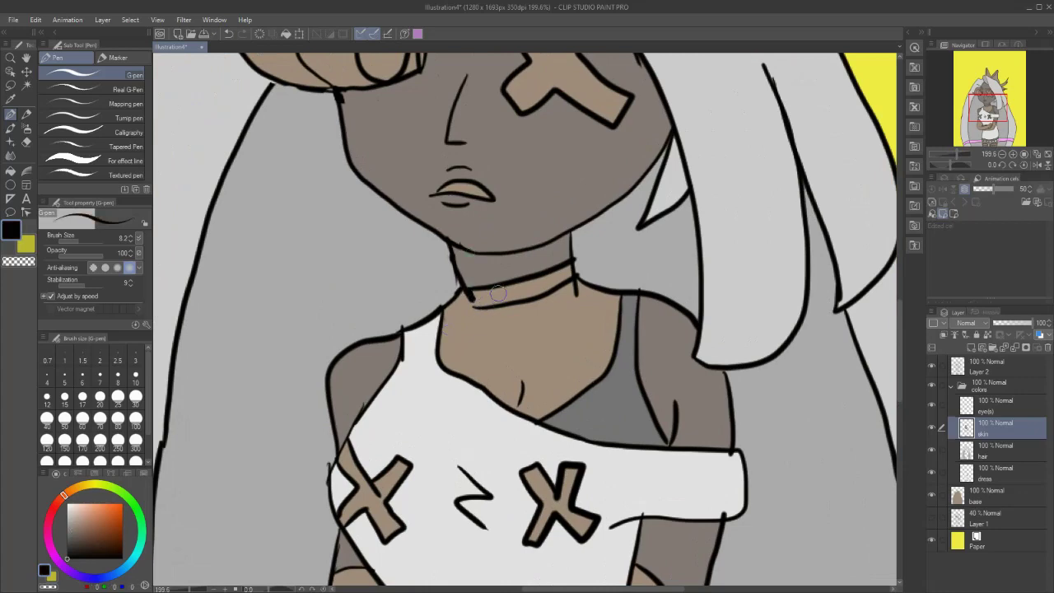
click(986, 368)
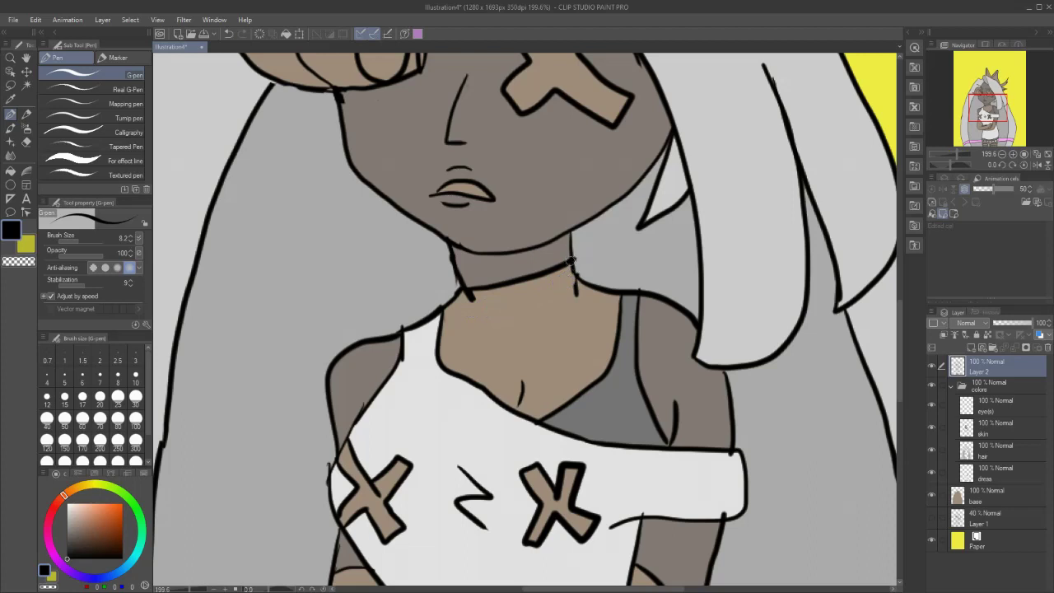
mouse_move(556, 265)
mouse_down()
mouse_move(468, 287)
mouse_move(566, 255)
mouse_move(465, 282)
mouse_up()
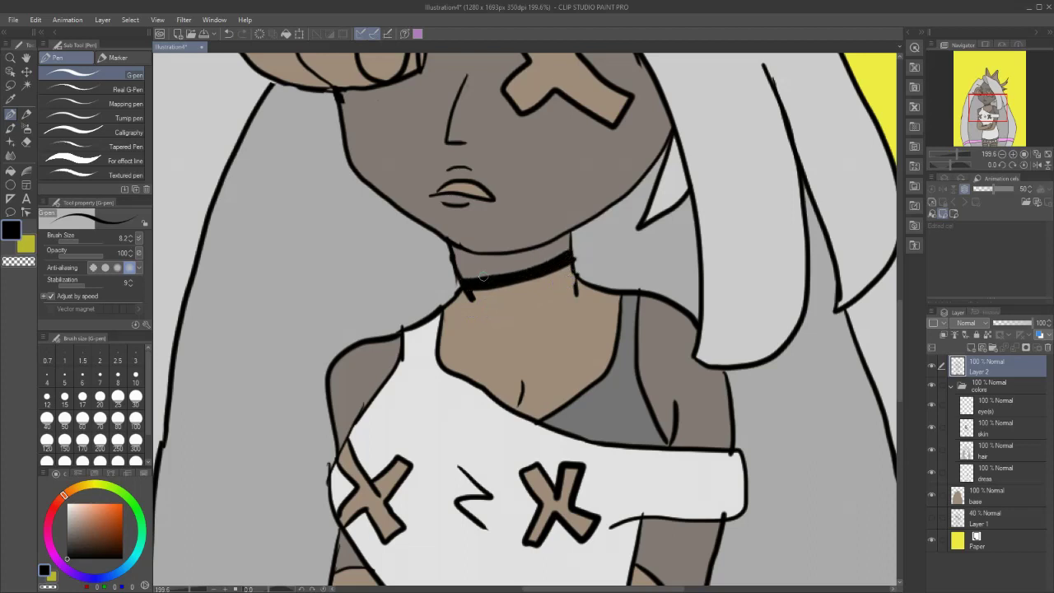
scroll(586, 249, down, 4)
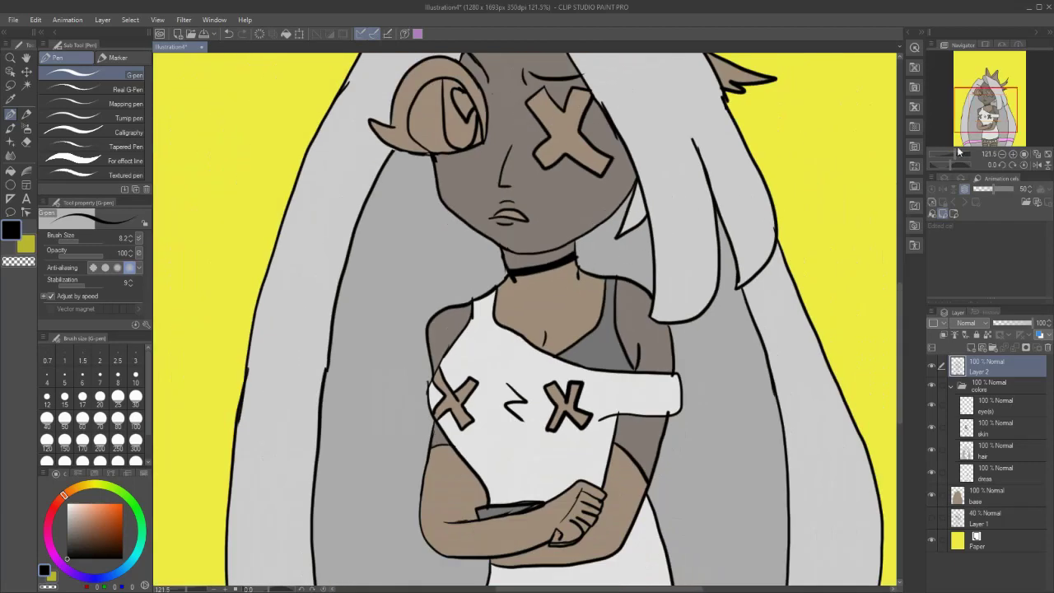
- Sample the greyish brown from the skin, select the chest area below the choker from the line art and fill it on the skin layer
alt+click(450, 313)
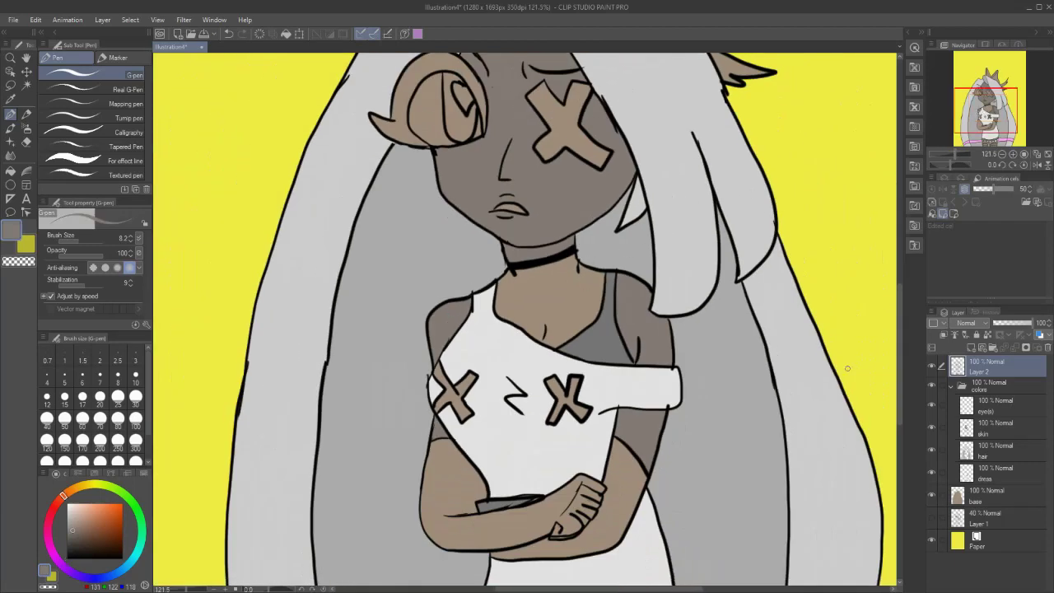
key(w)
click(548, 305)
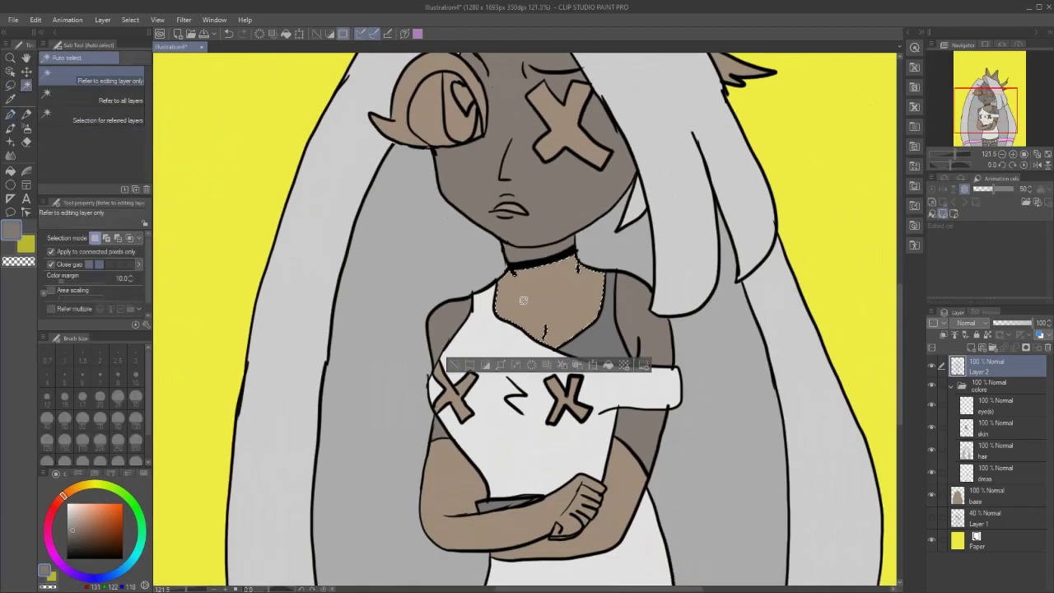
click(1000, 422)
scroll(783, 215, down, 2)
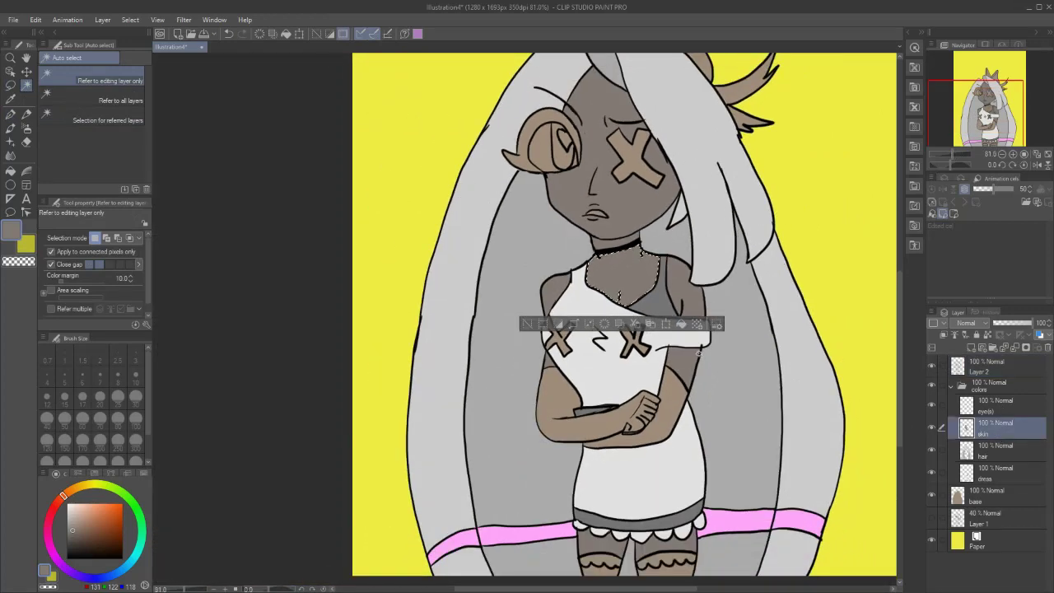
- Sample the dress's dark grey, RGB 116, 116, 116, select both forearms from the line art and fill them as gloves on the dress layer
alt+click(660, 295)
click(993, 471)
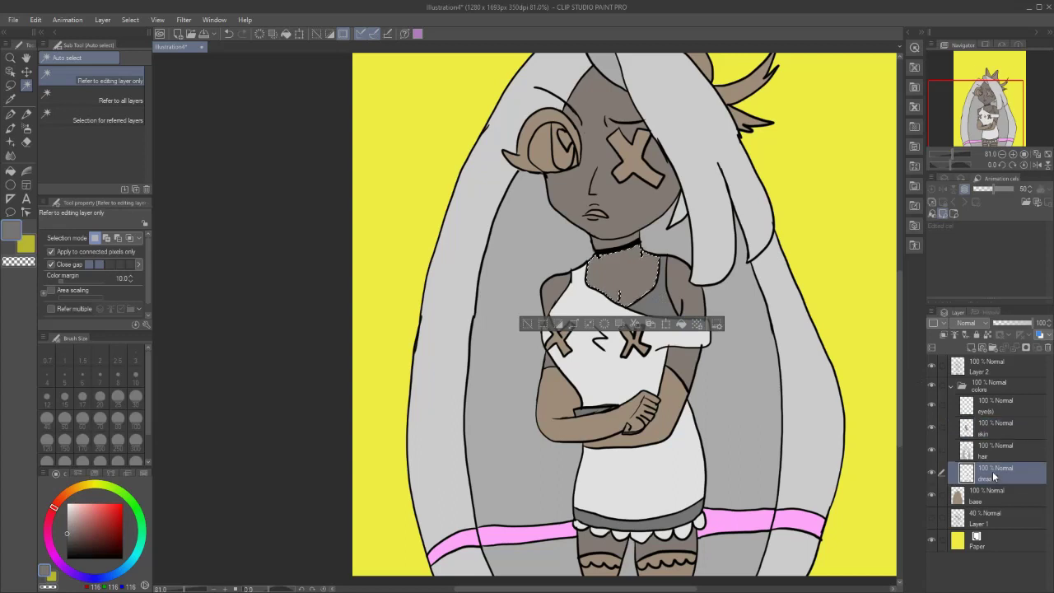
click(580, 326)
click(575, 408)
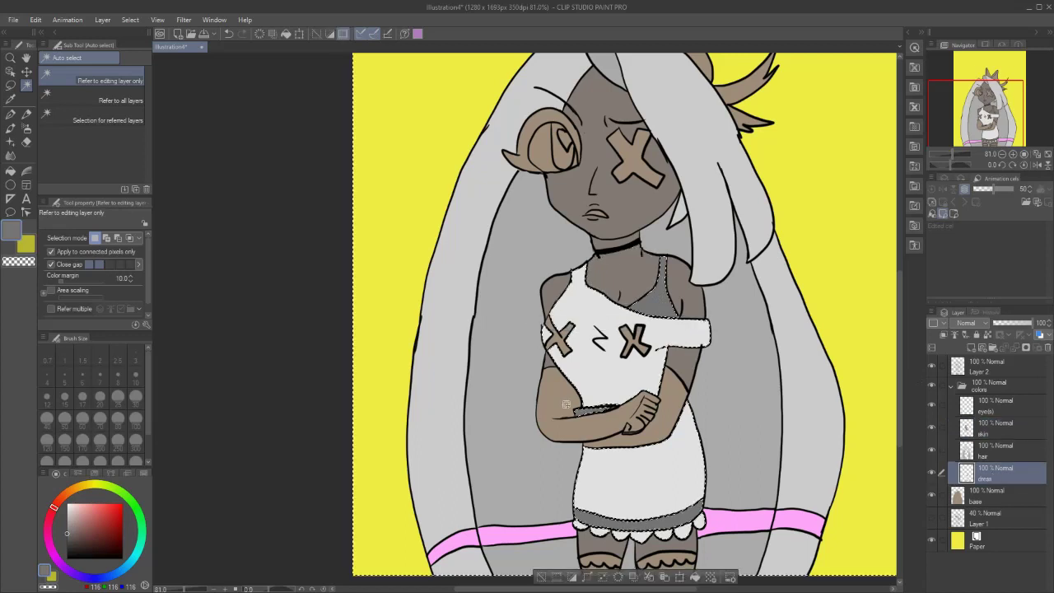
key(ctrl+d)
click(988, 368)
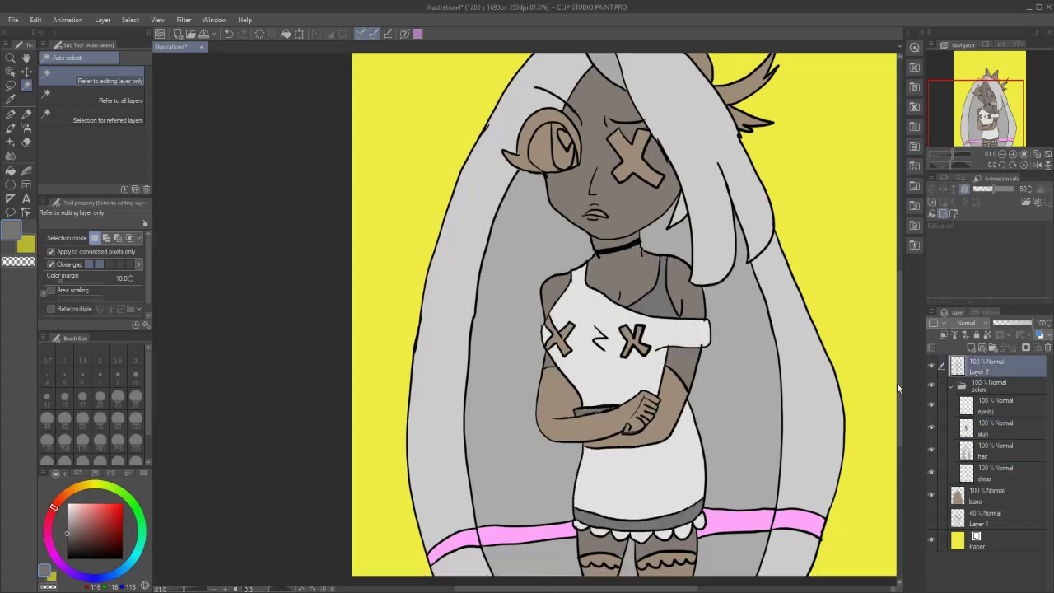
click(552, 410)
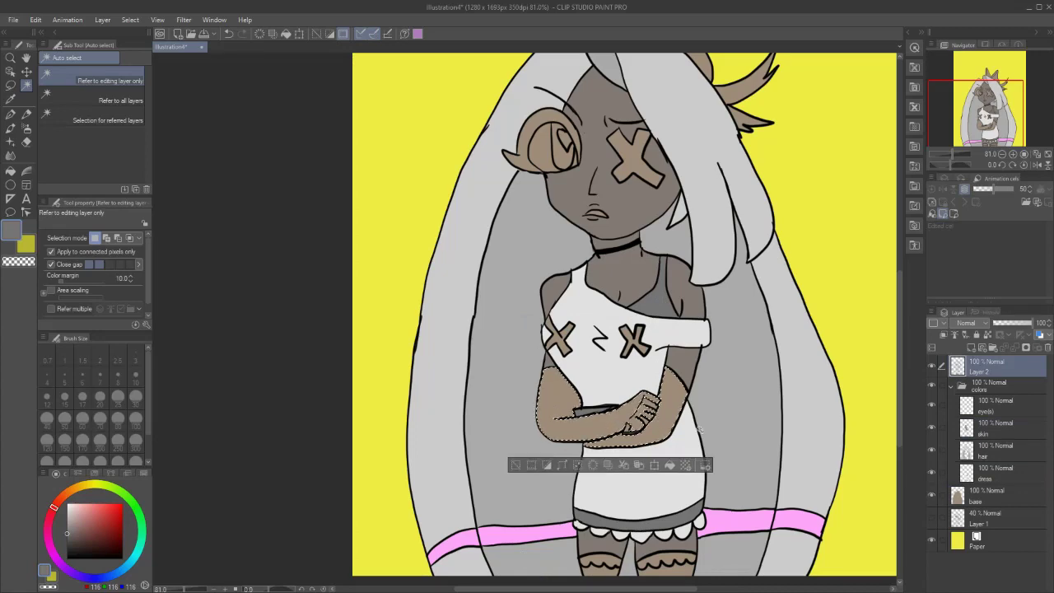
click(997, 473)
click(670, 467)
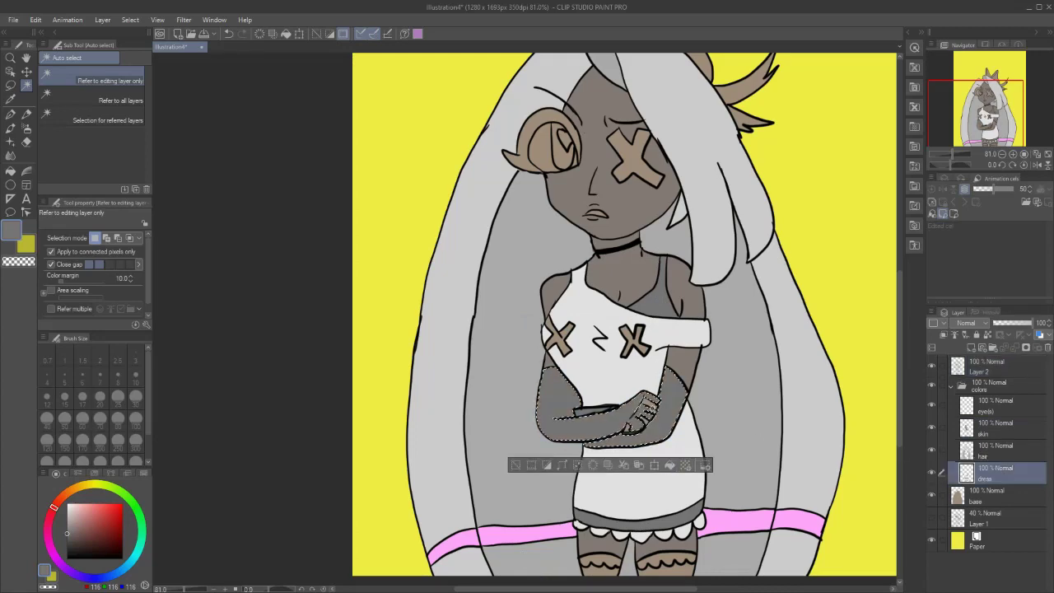
- Select the unfilled finger and thumb areas of the hand from the line art and fill them with the same dark grey on the dress layer
scroll(648, 411, up, 5)
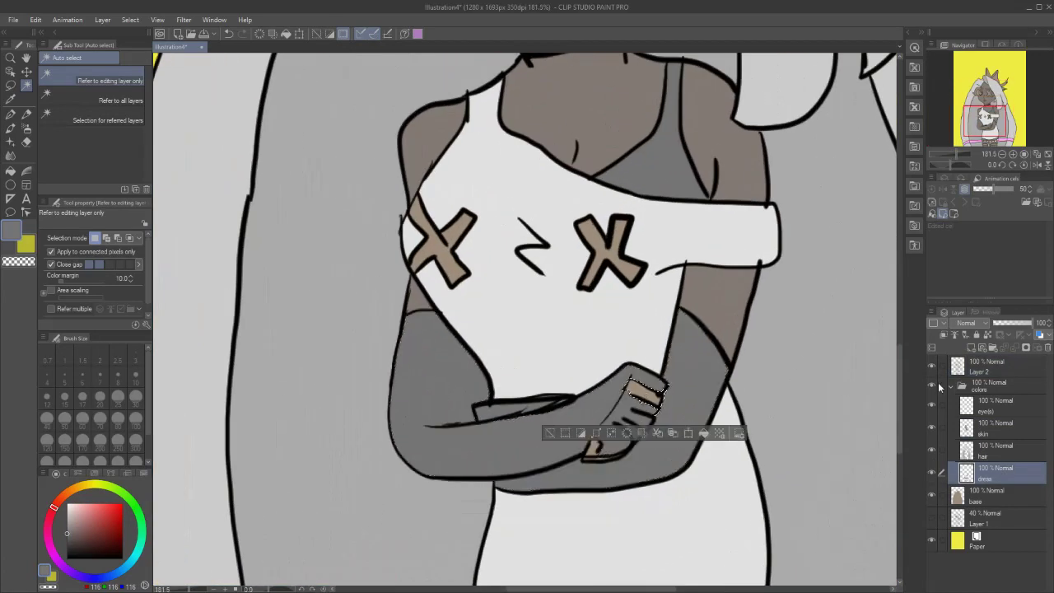
click(989, 366)
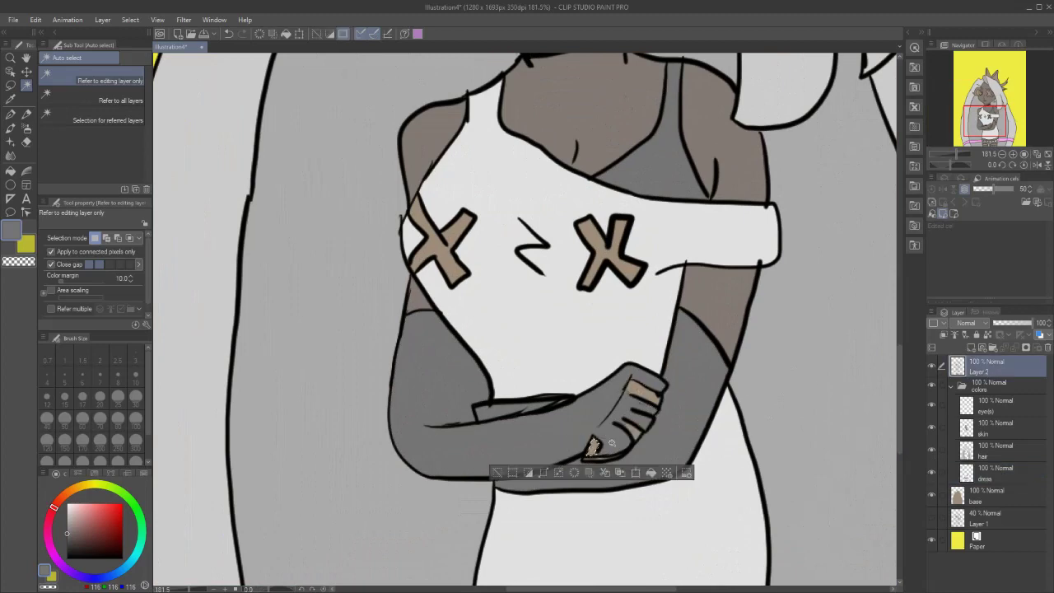
click(632, 431)
key(ctrl+z)
shift+click(634, 432)
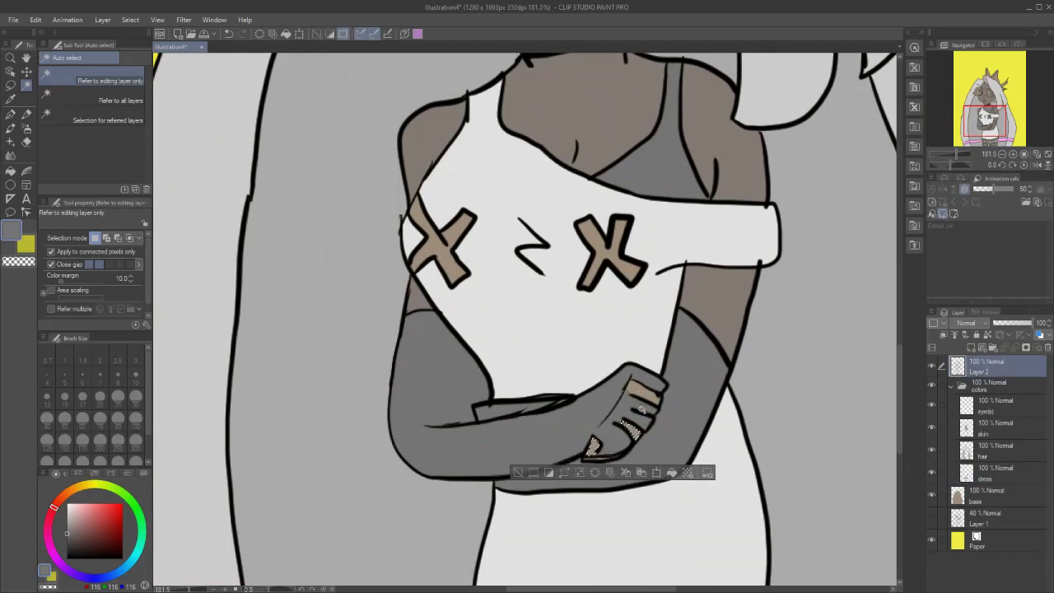
shift+click(645, 396)
click(986, 472)
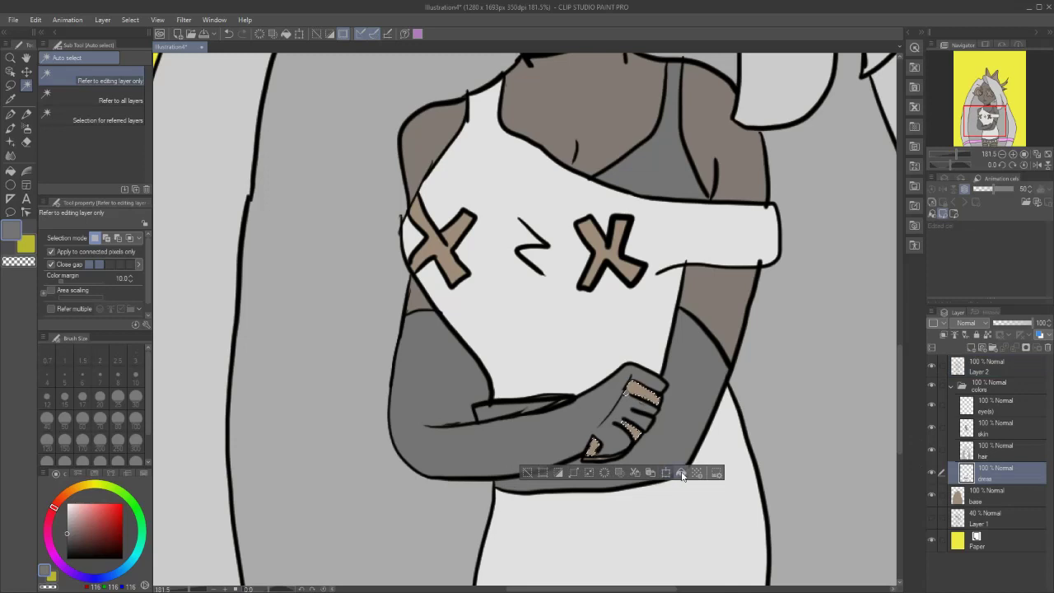
click(682, 474)
scroll(699, 400, down, 4)
- Select the face, neck, chest, shoulders and upper arm from the line art and fill them with a muted purple on the skin layer
drag(977, 134, 977, 114)
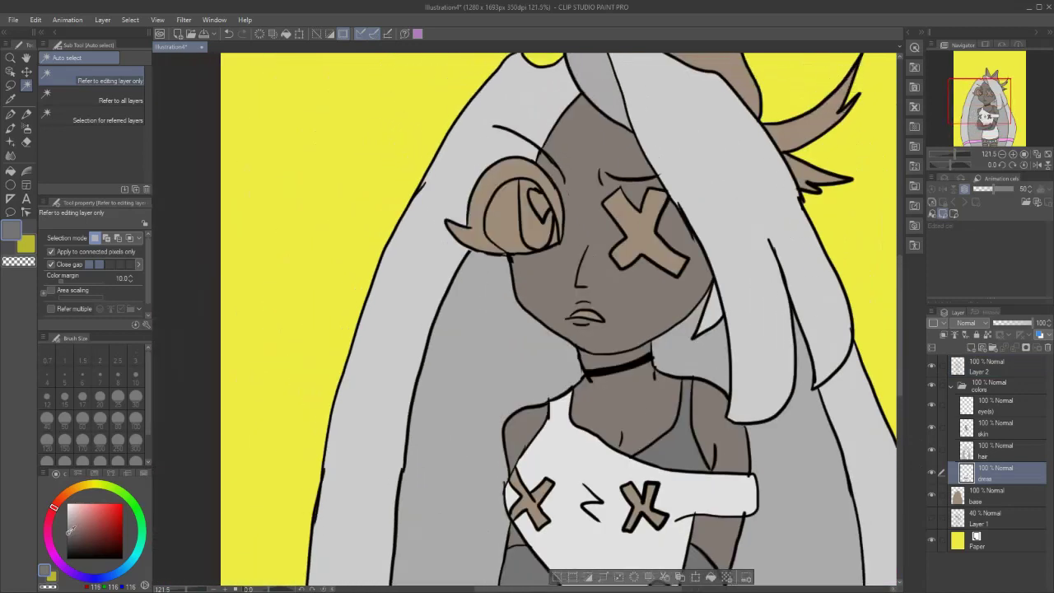
drag(70, 532, 72, 517)
mouse_move(68, 536)
mouse_down()
mouse_move(88, 516)
mouse_move(80, 528)
mouse_up()
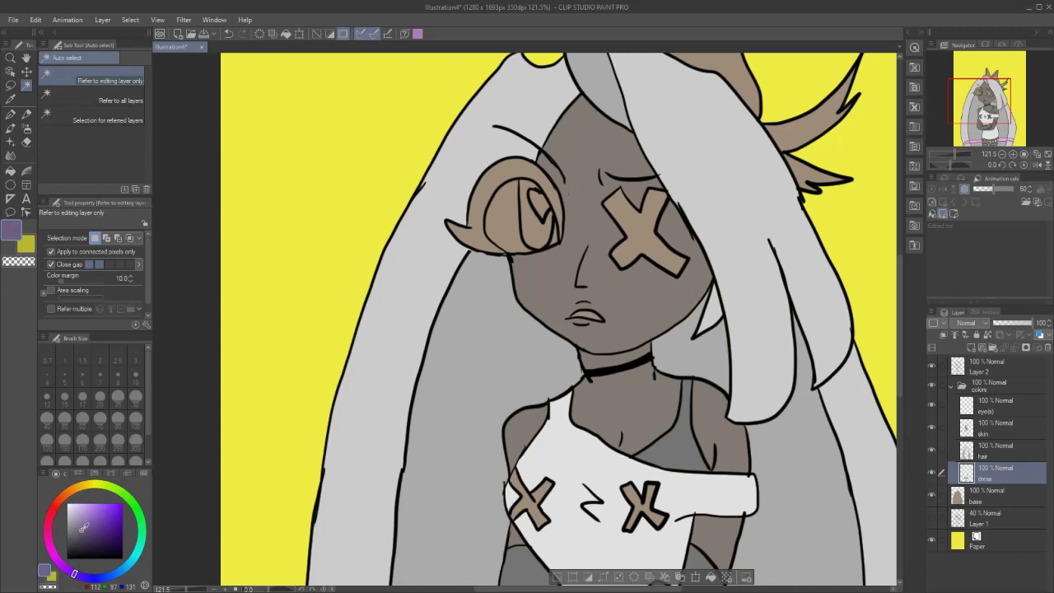
click(997, 373)
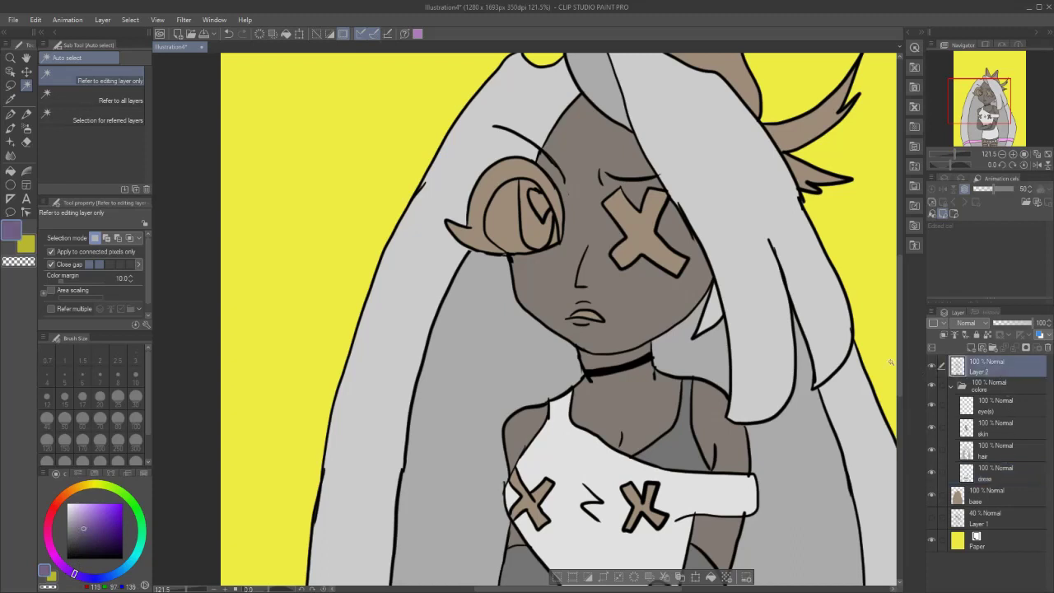
click(546, 276)
click(630, 410)
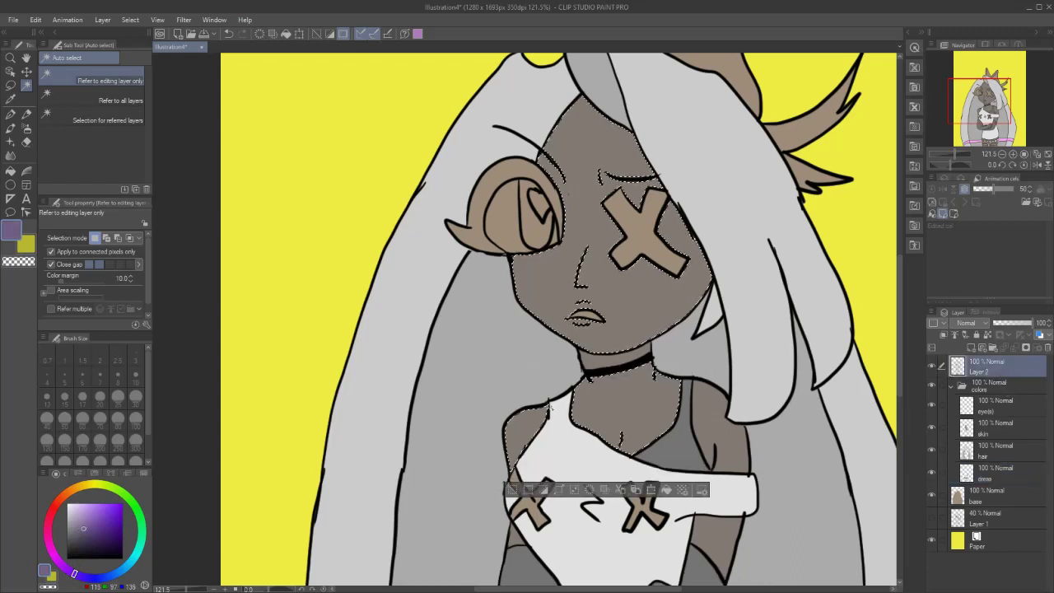
click(709, 517)
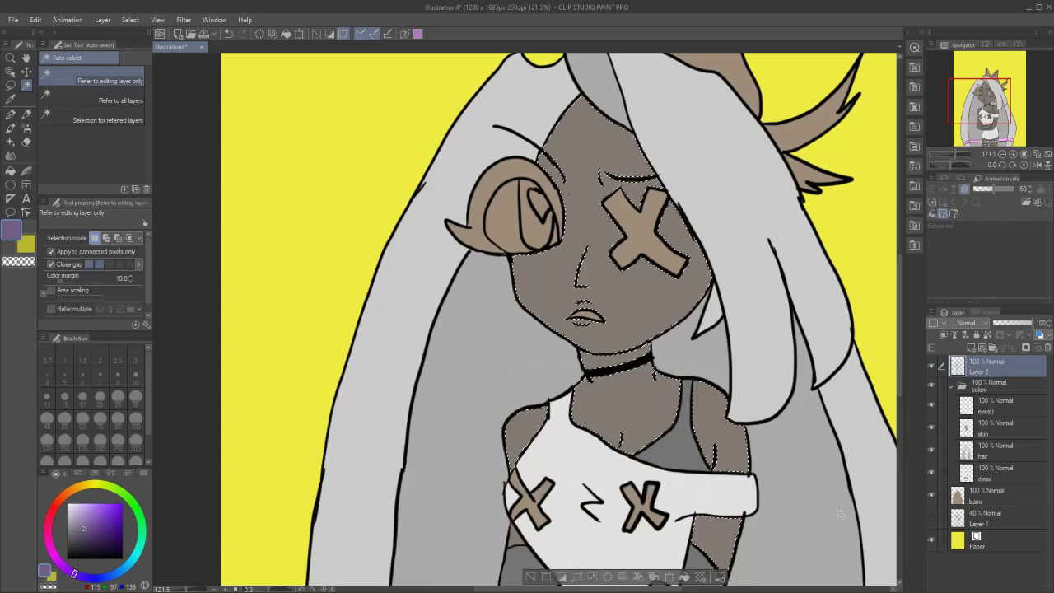
click(965, 428)
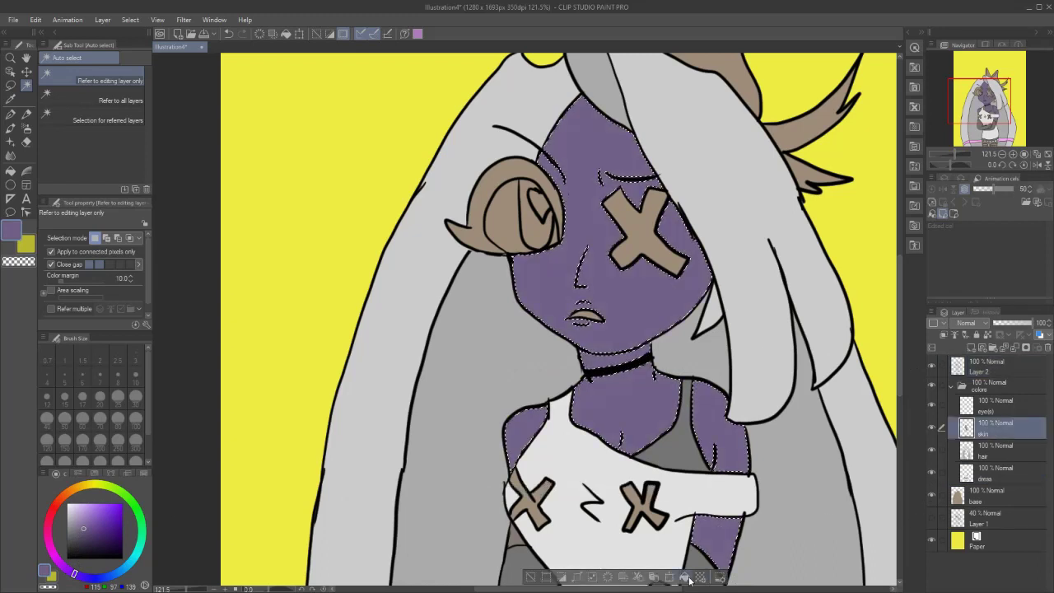
- Undo the purple fill, try a greyer purple on the same selected skin areas, and undo that fill too
click(228, 33)
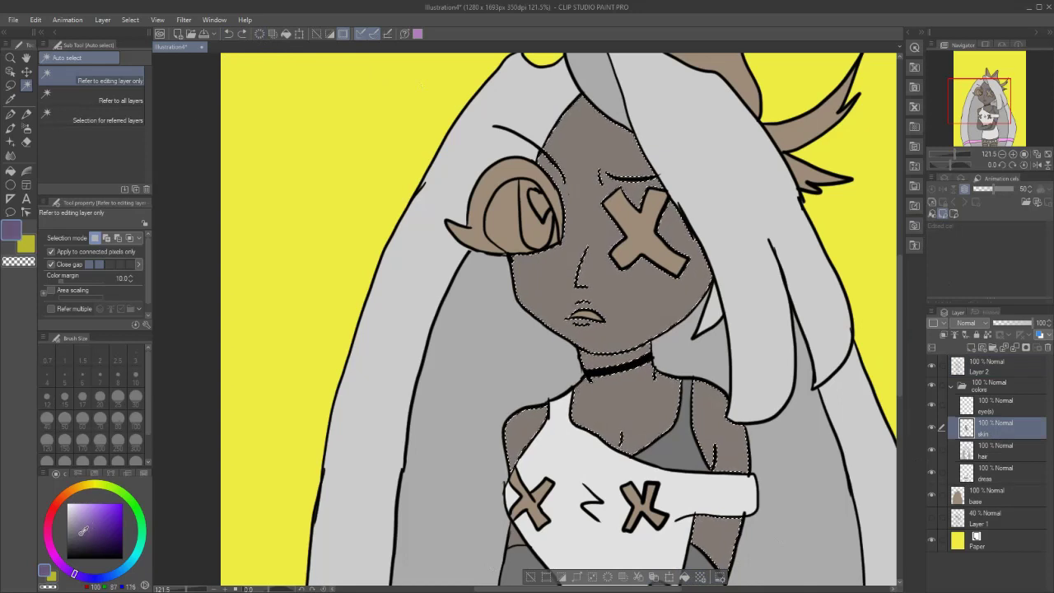
click(81, 526)
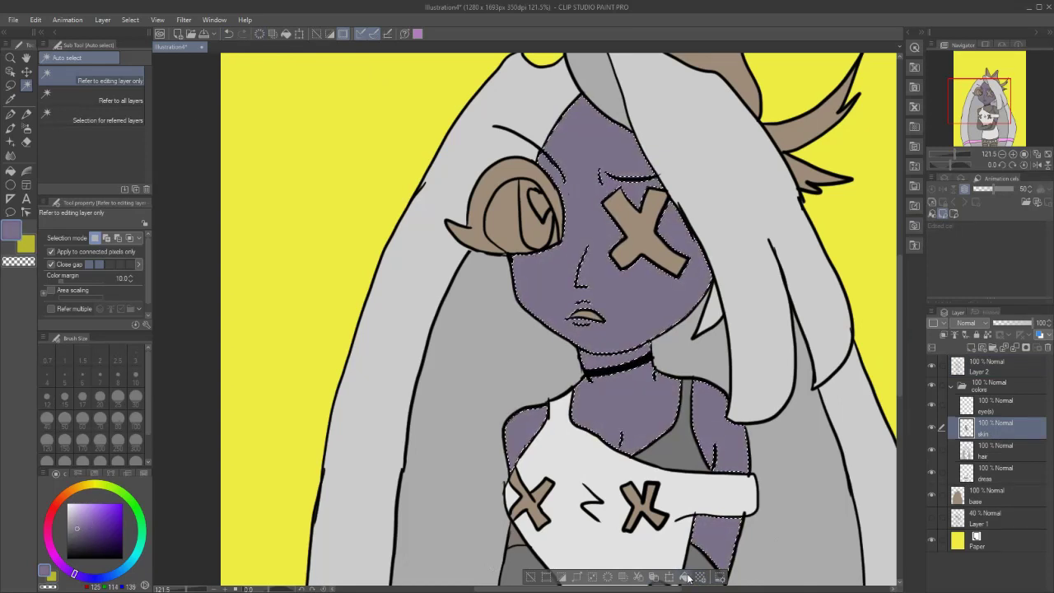
click(228, 34)
- Try filling the selected skin with lighter greyish purples, first RGB 144, 135, 151 and then RGB 148, 145, 151
click(72, 525)
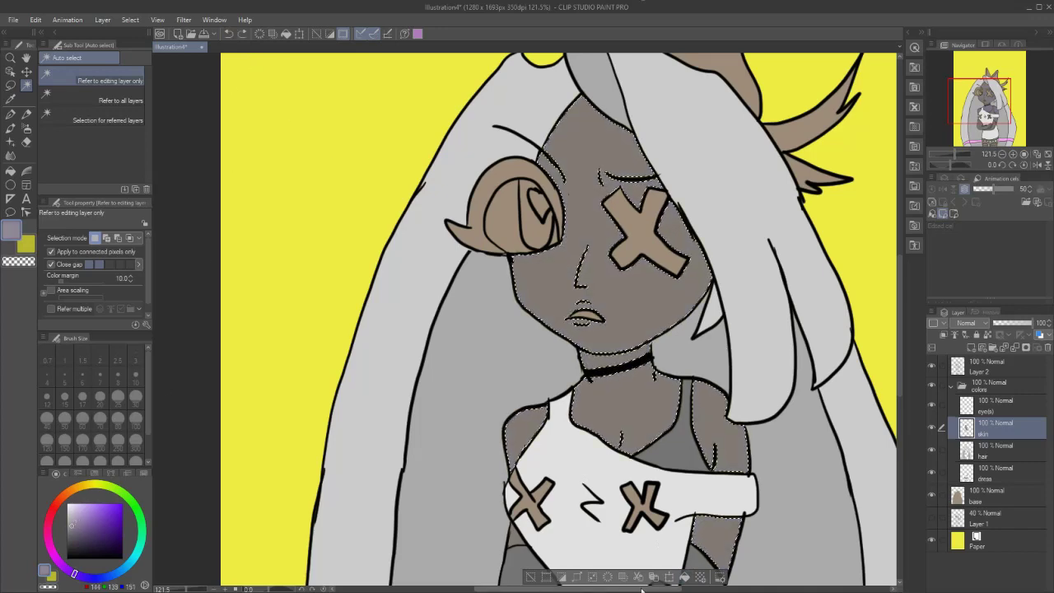
click(681, 580)
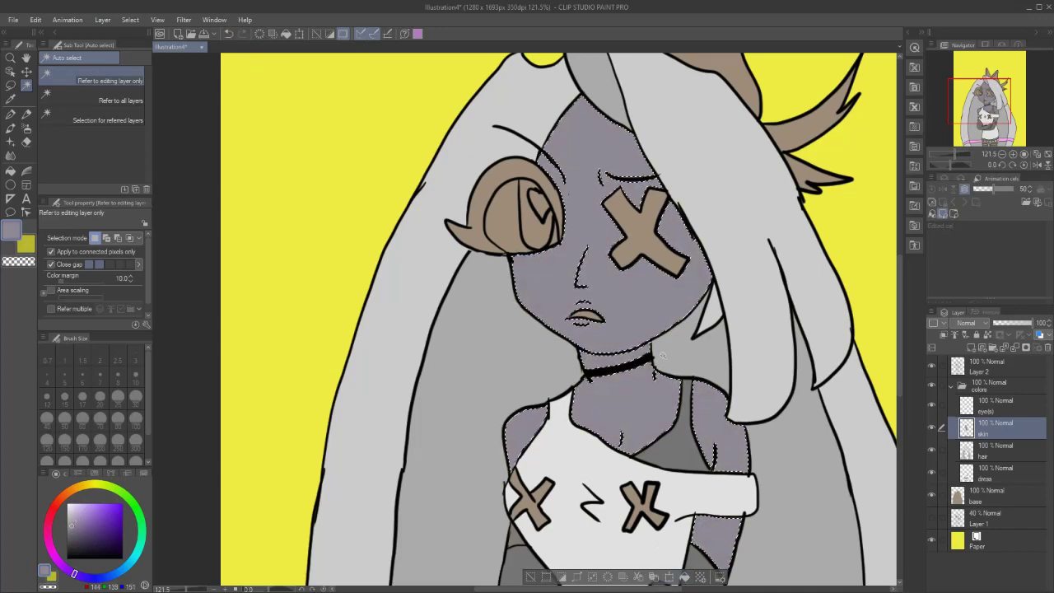
scroll(662, 355, down, 3)
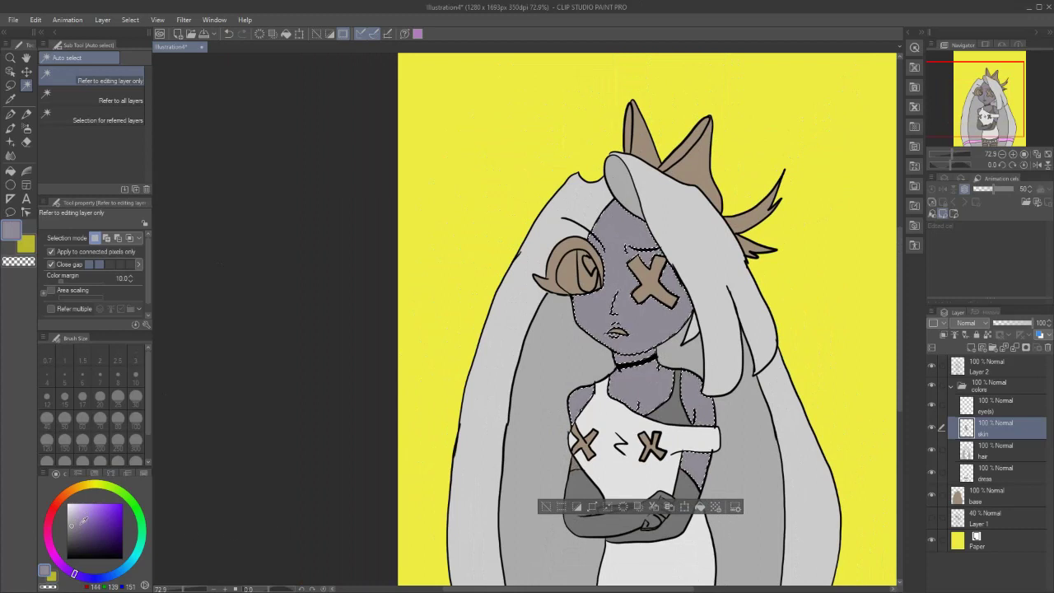
click(70, 525)
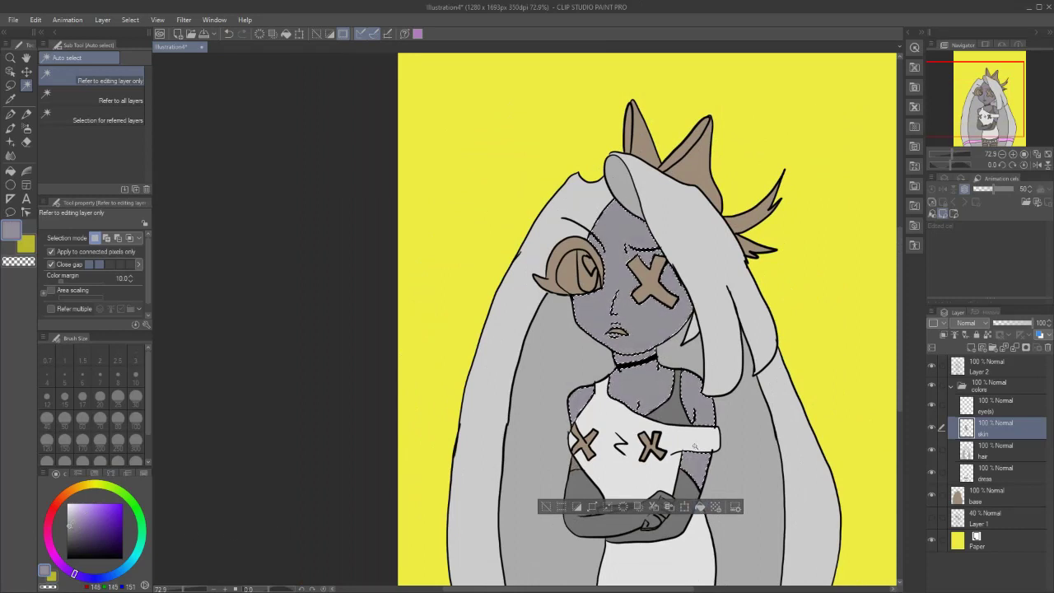
scroll(688, 449, up, 3)
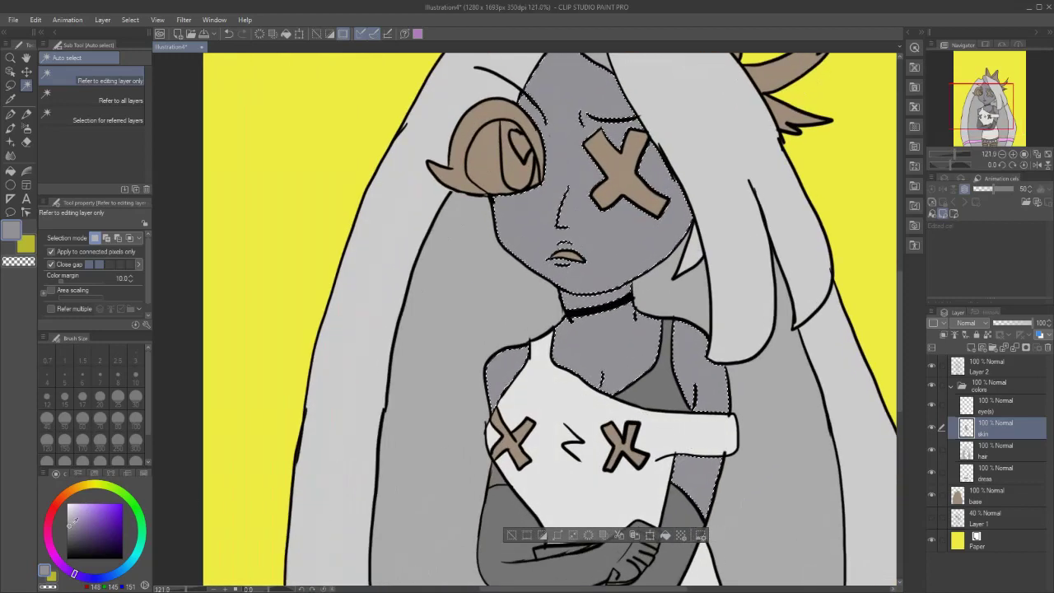
- Fill the selected skin with a pale greyish purple, RGB 157, 150, 166, and recolor the small upper arm area above the glove to match
click(74, 517)
click(72, 522)
click(667, 537)
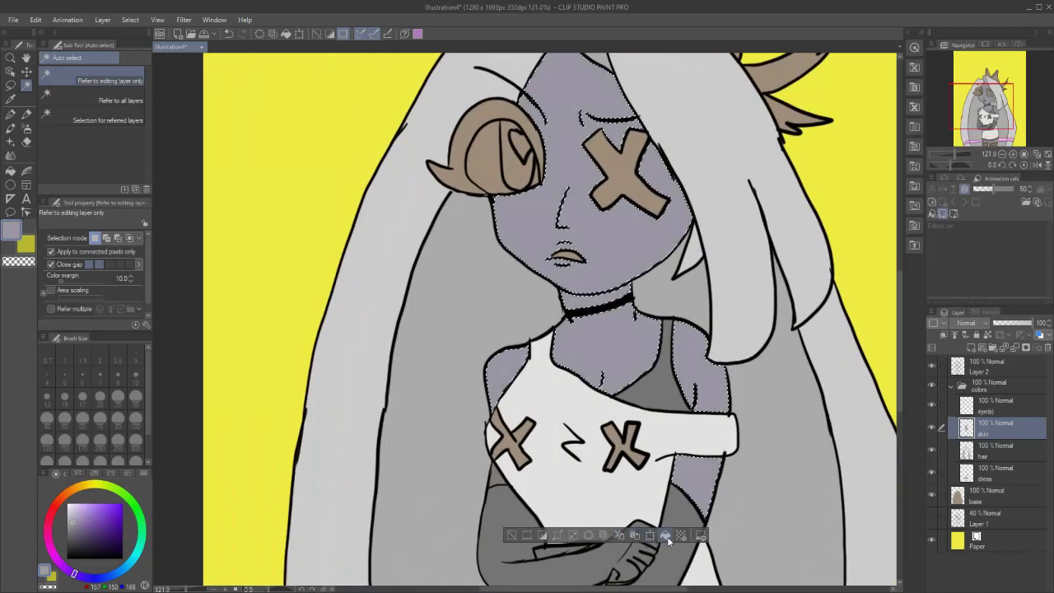
click(494, 483)
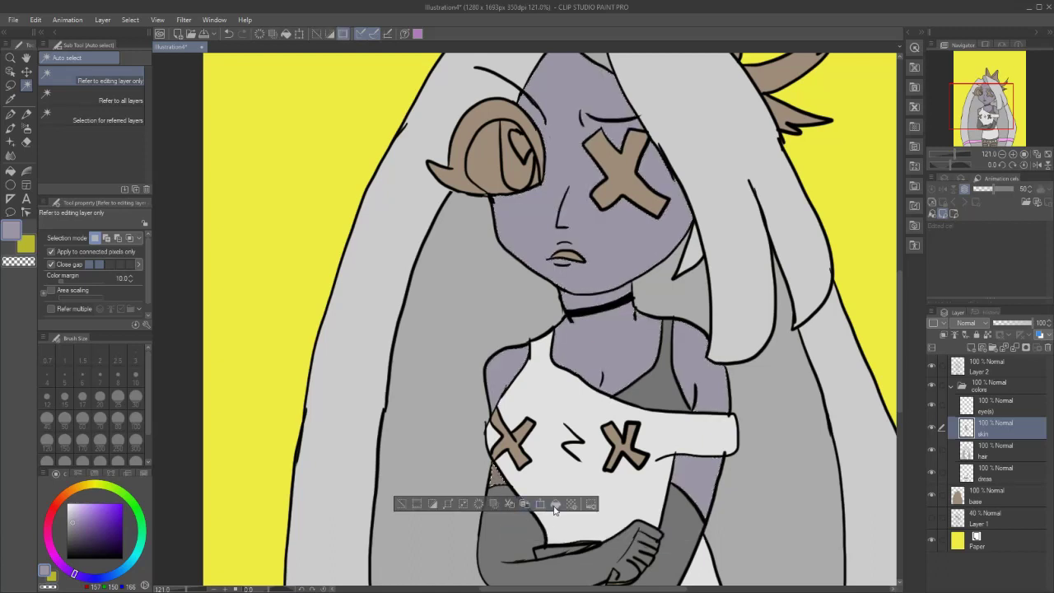
- Select the bare upper thighs on the skin layer, fill them with the same pale greyish purple and clear the selection
scroll(613, 395, down, 3)
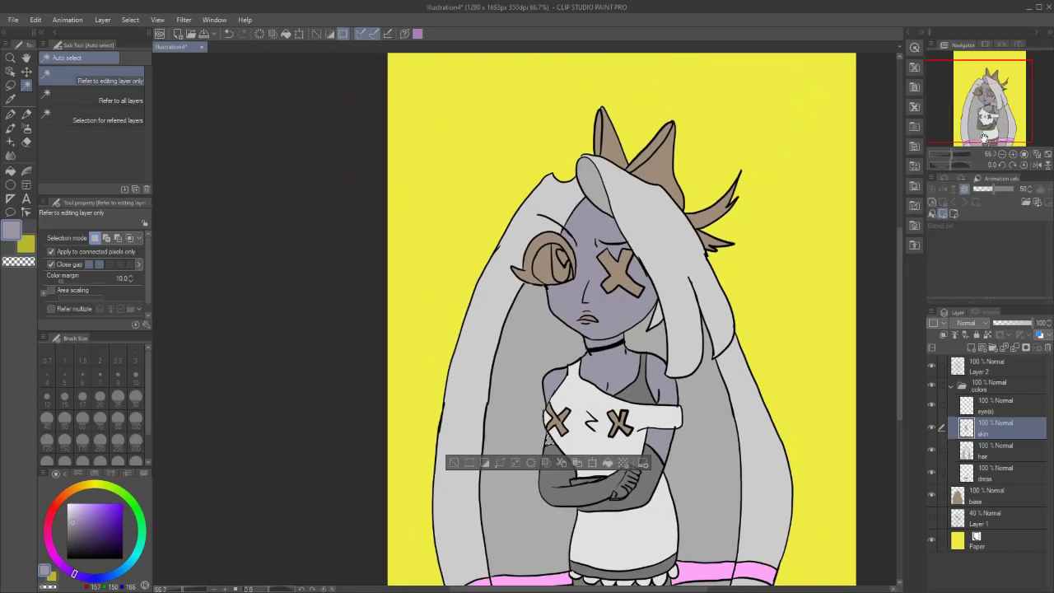
drag(983, 139, 978, 158)
scroll(666, 450, up, 5)
click(613, 464)
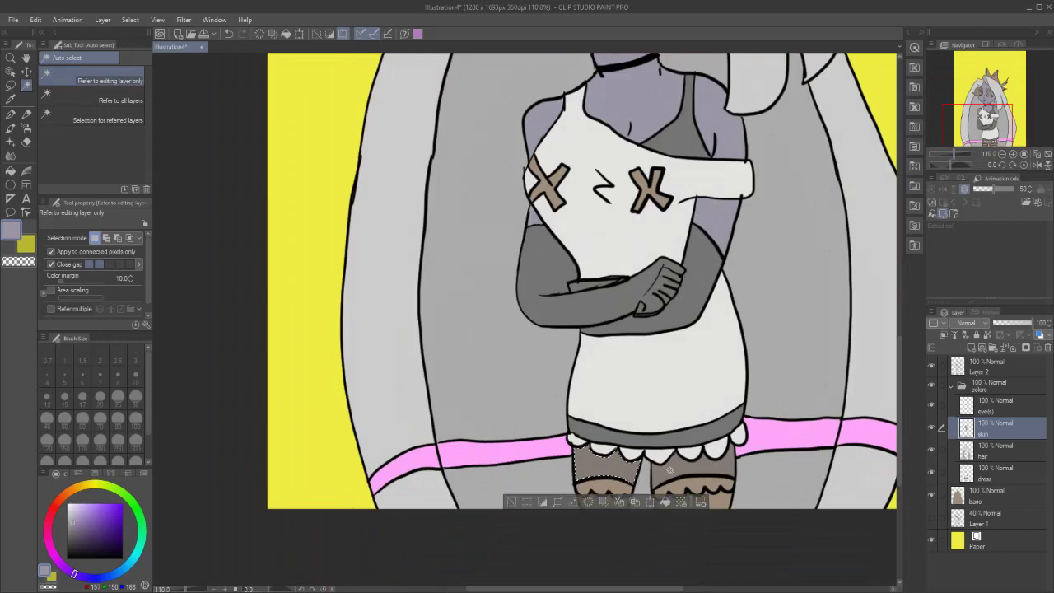
click(992, 97)
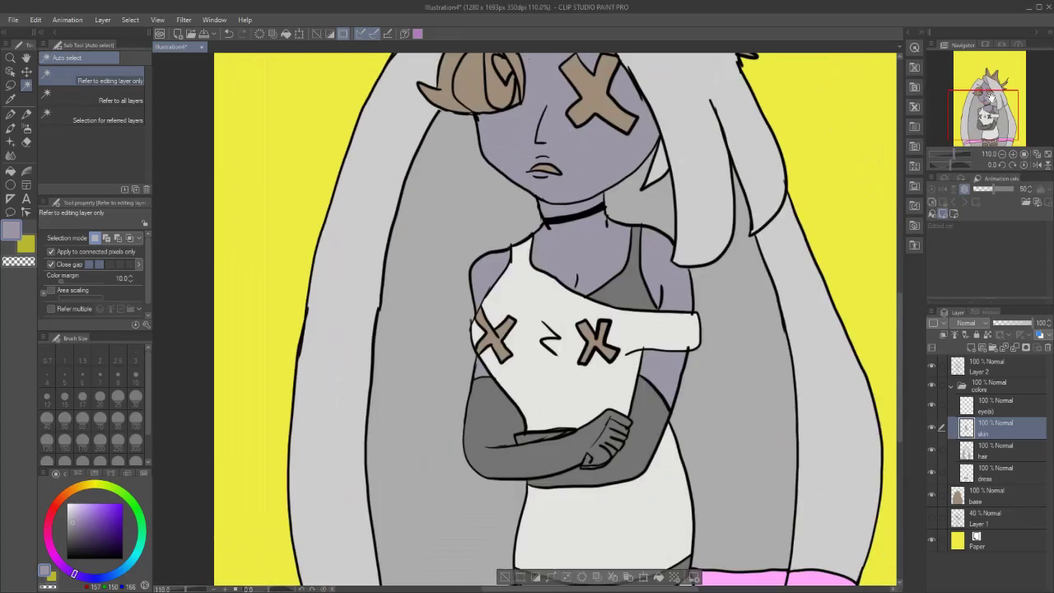
drag(992, 97, 988, 88)
click(555, 579)
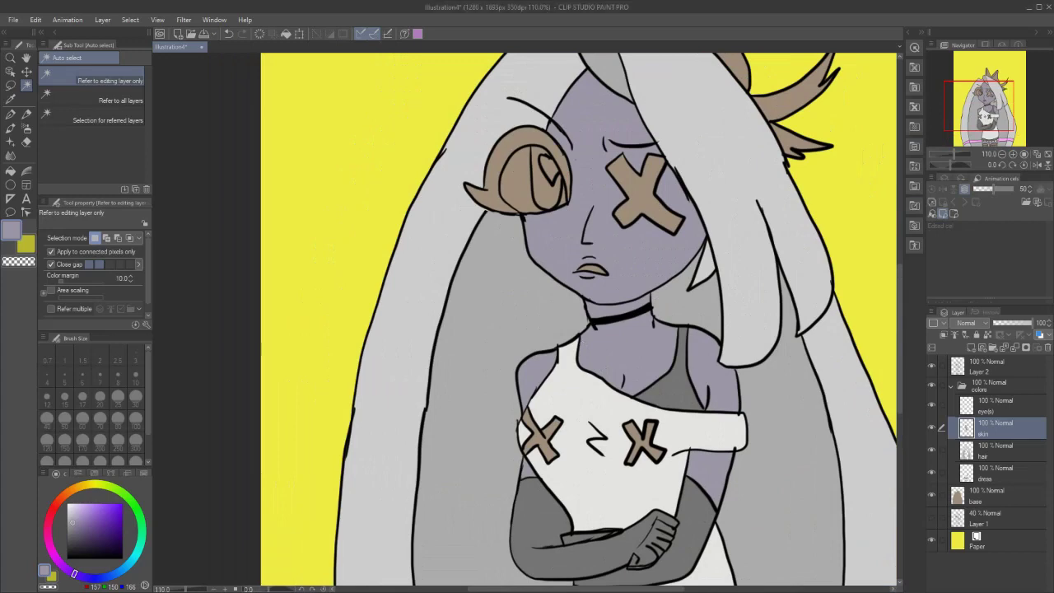
- Set the drawing color to a strong pink, RGB 209, 71, 125, and make the line art layer, Layer 2, active
scroll(553, 249, down, 5)
scroll(619, 350, up, 5)
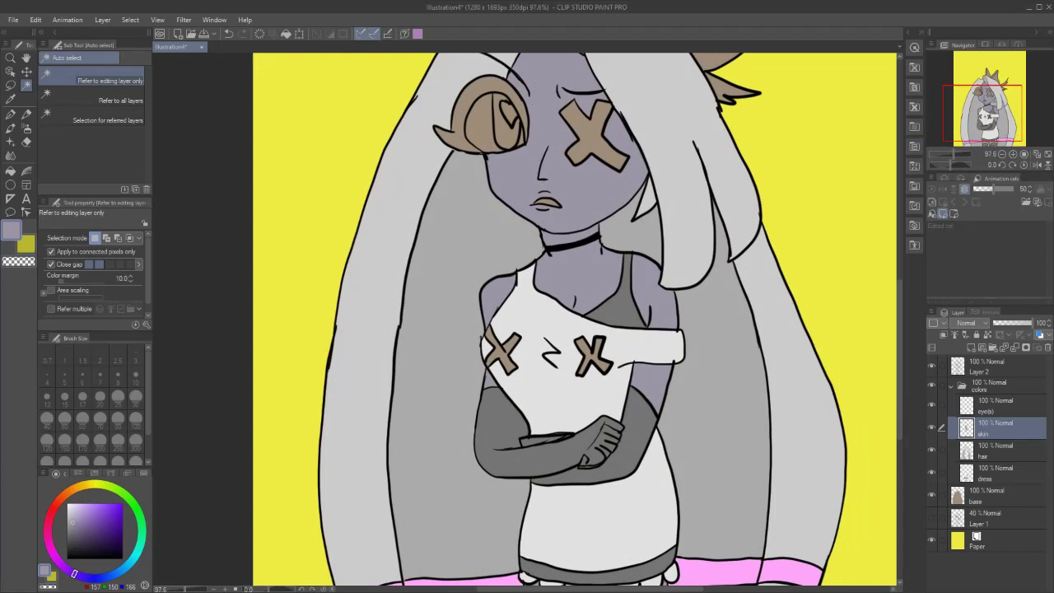
drag(74, 574, 49, 553)
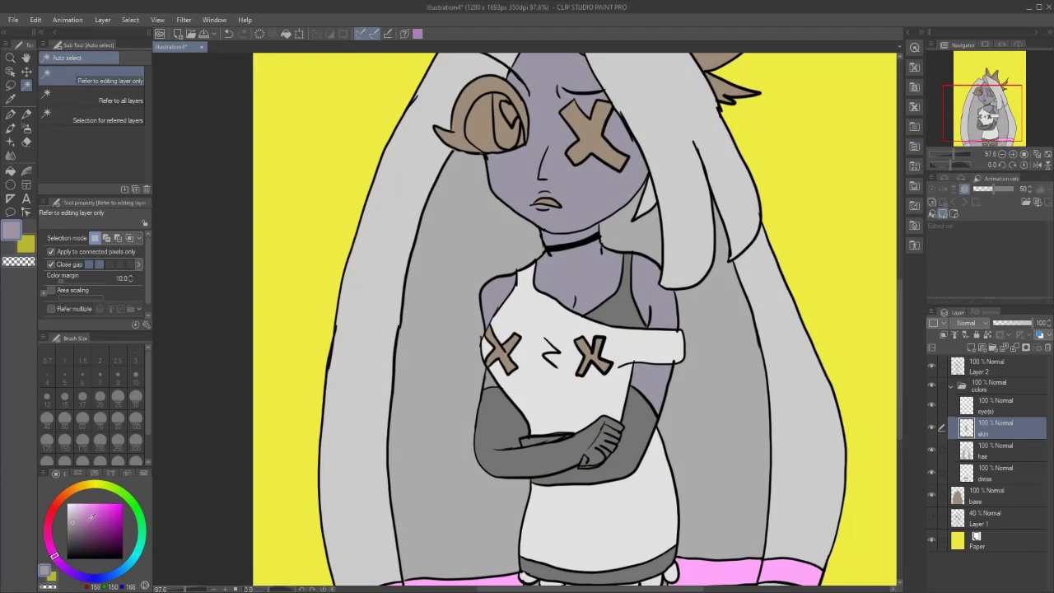
mouse_move(92, 516)
mouse_down()
mouse_move(105, 527)
mouse_move(109, 511)
mouse_up()
click(48, 528)
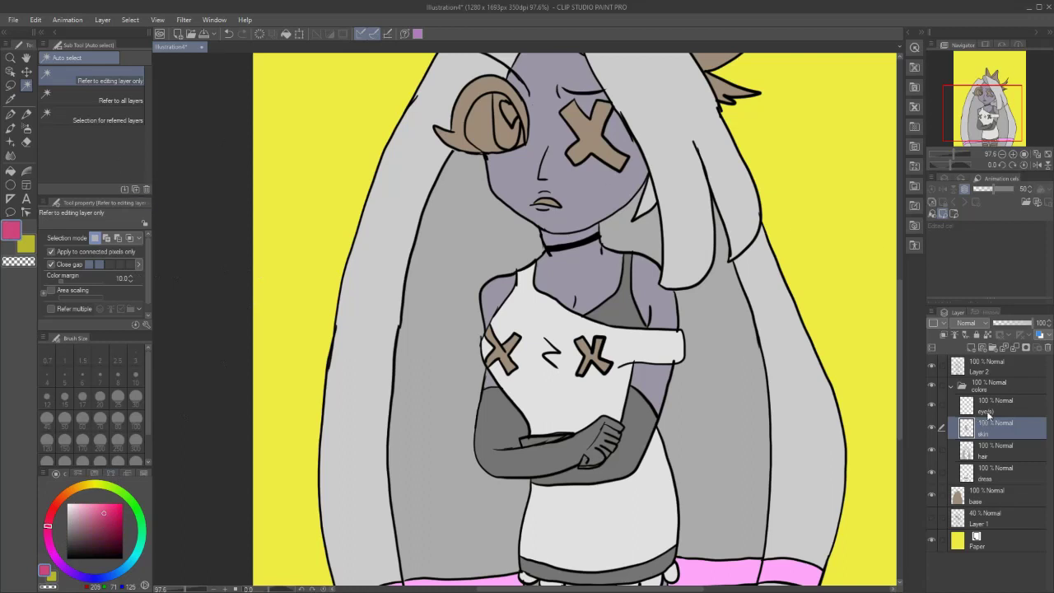
click(990, 413)
click(1013, 371)
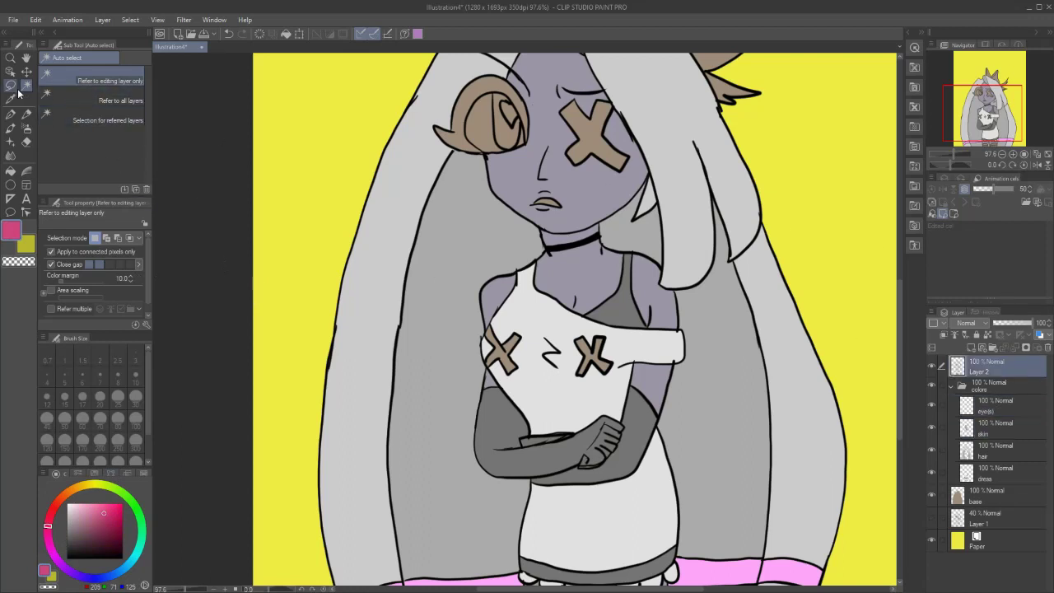
- Select the X eye patch from the line art and fill it with the strong pink on the eye(s) layer
click(584, 127)
click(1006, 402)
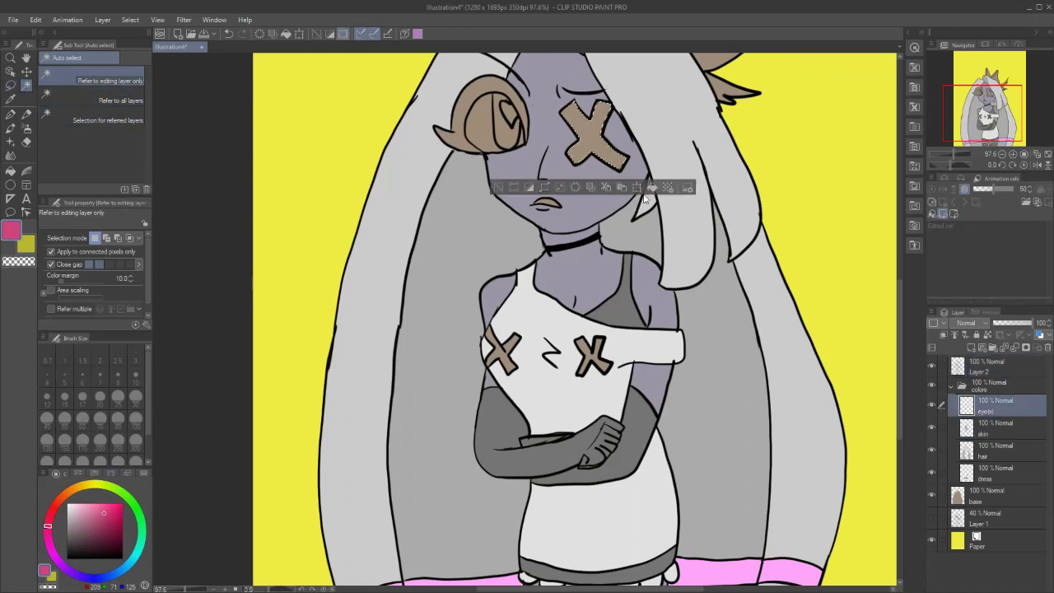
click(653, 188)
- Select the front faces of both bow loops and the two bow tails, and fill them with pink on the eye(s) layer
scroll(582, 151, up, 4)
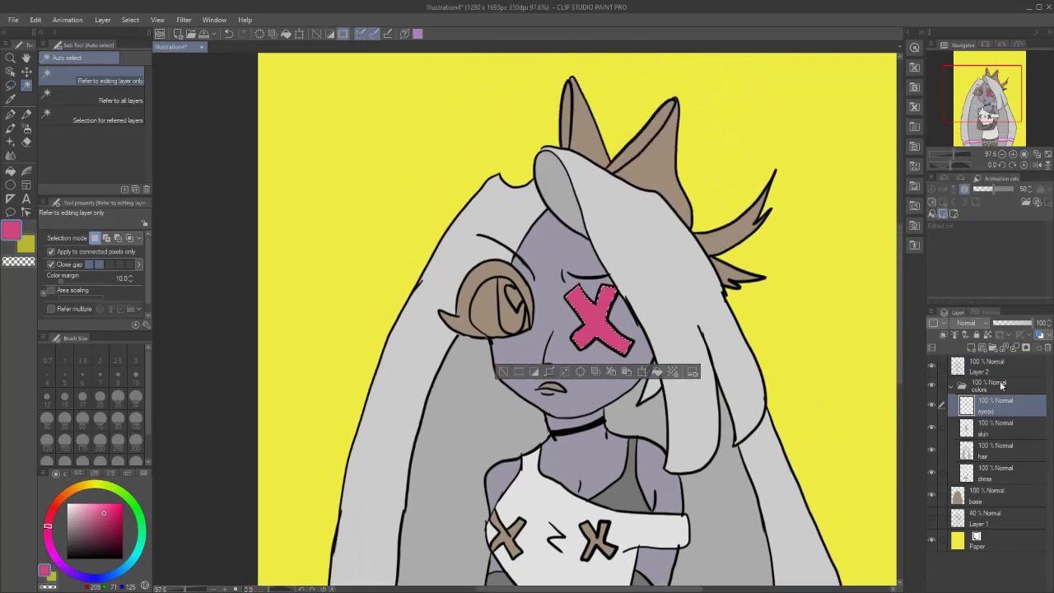
key(alt+bracketright)
key(alt+bracketright)
click(581, 148)
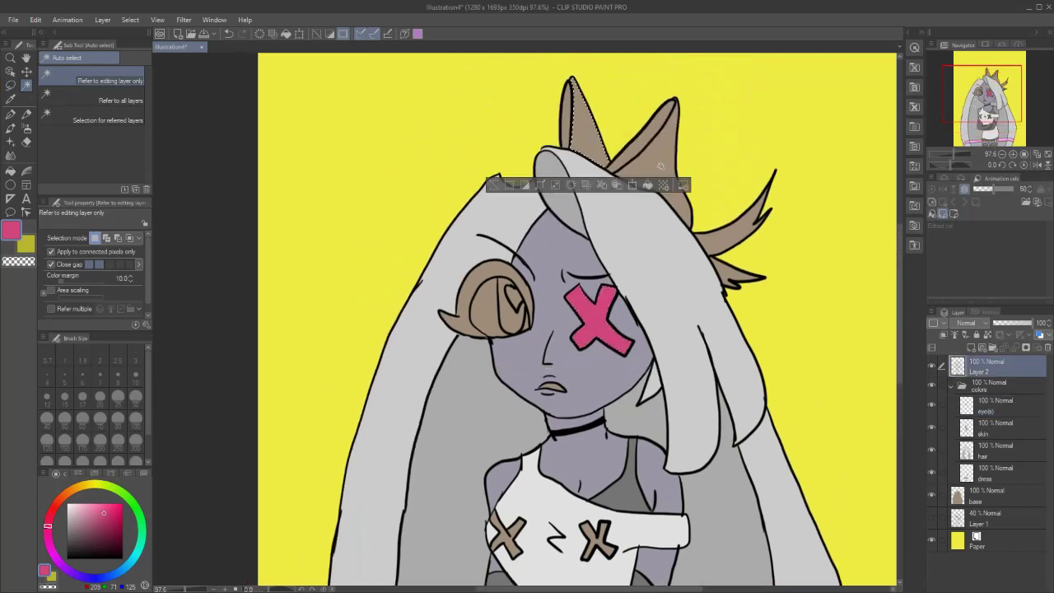
shift+click(669, 168)
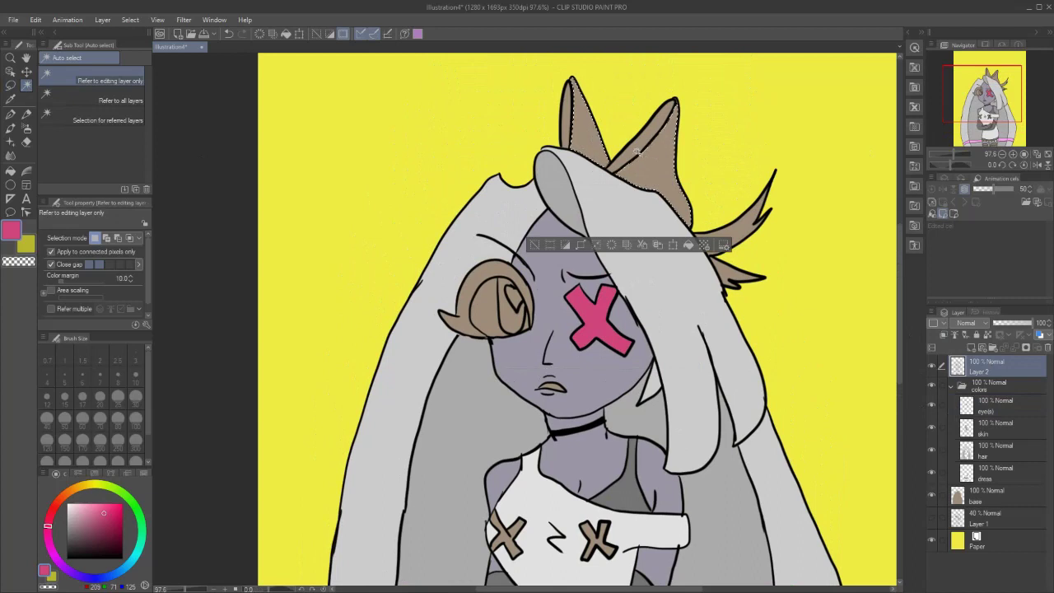
shift+click(715, 229)
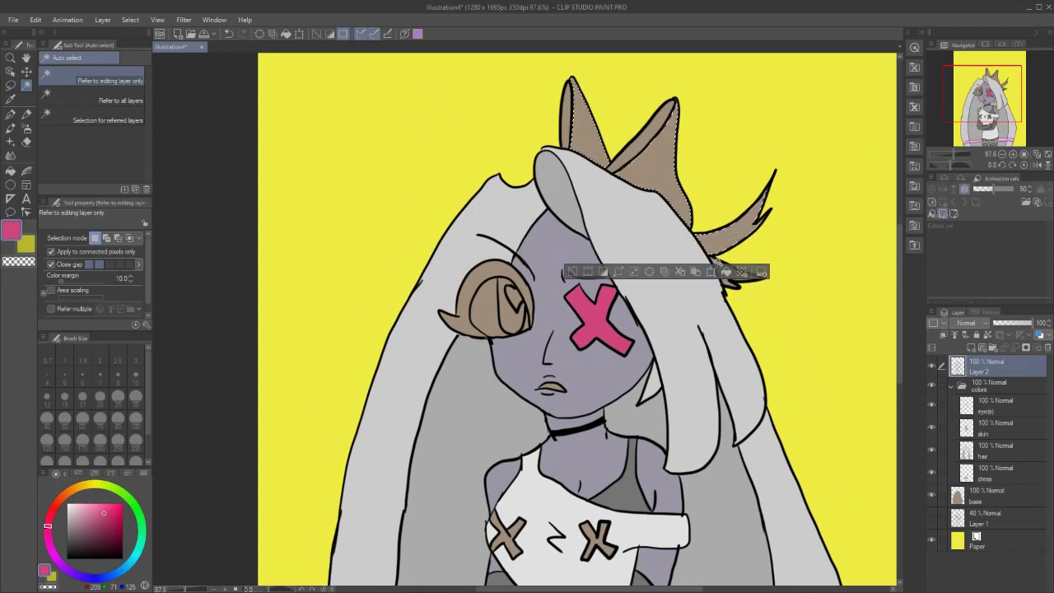
shift+click(722, 271)
click(947, 410)
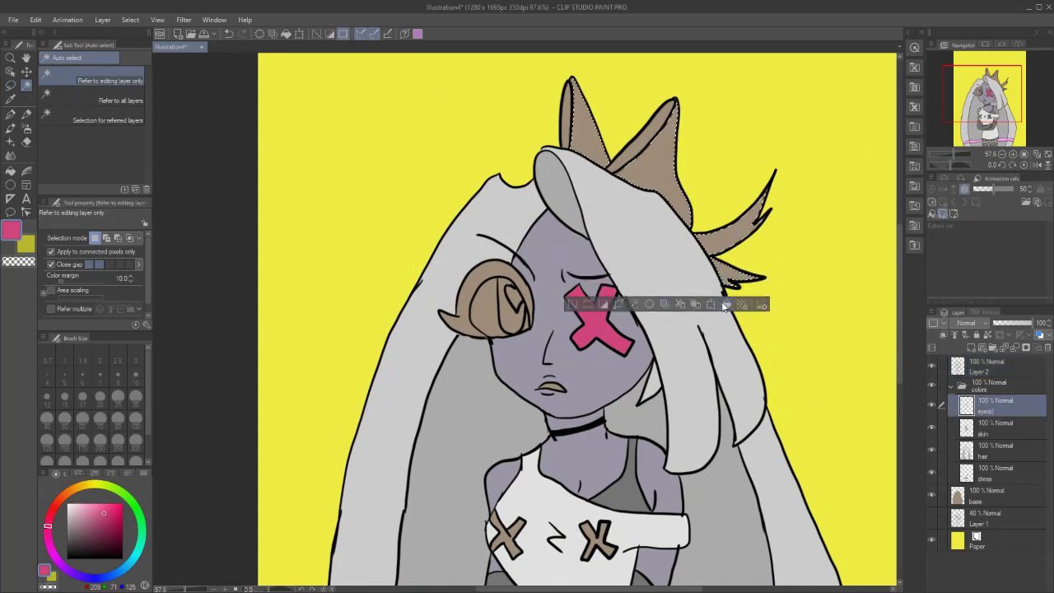
click(726, 304)
- Select the right-hand stocking below its scalloped trim and fill it with pink on the dress layer
scroll(561, 295, down, 1)
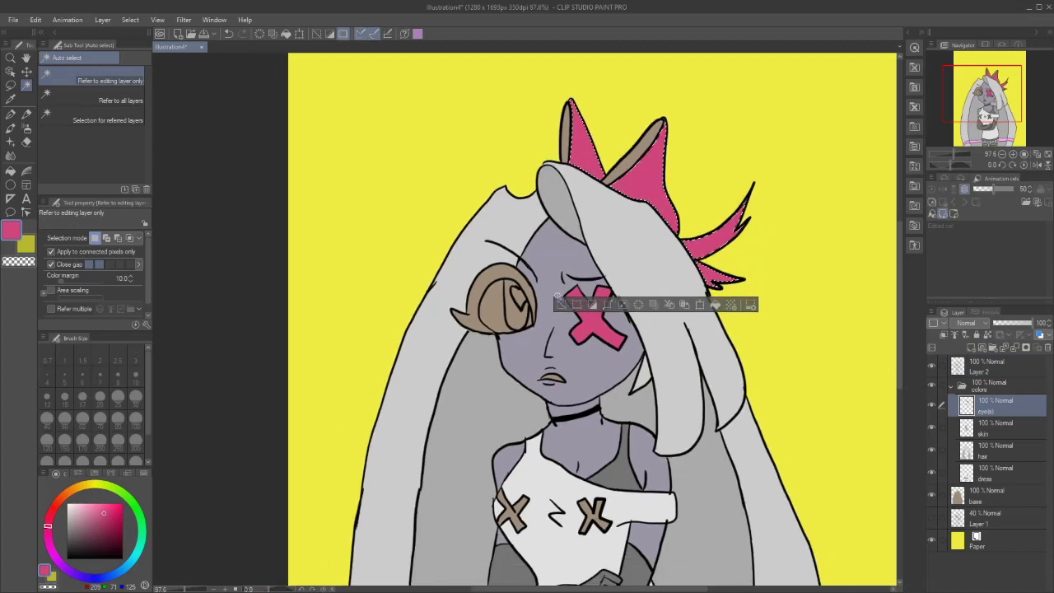
scroll(742, 483, up, 2)
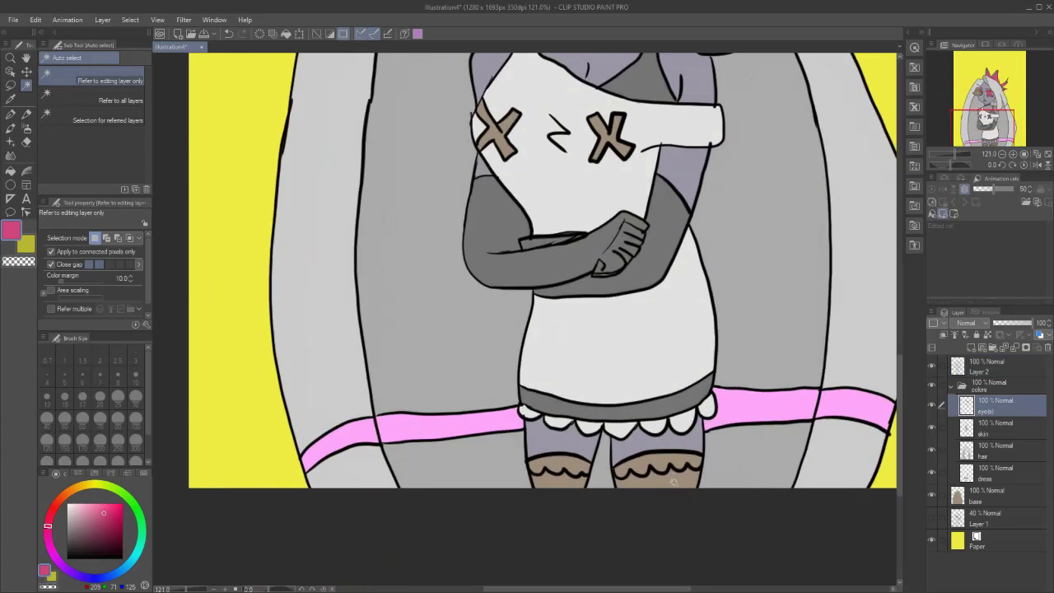
click(987, 368)
click(655, 484)
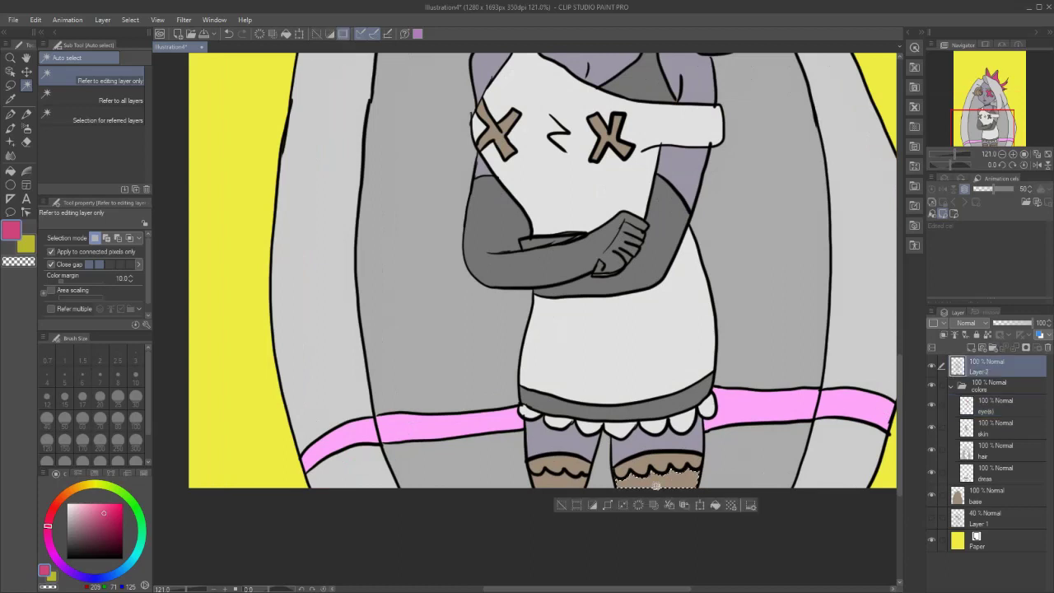
click(996, 472)
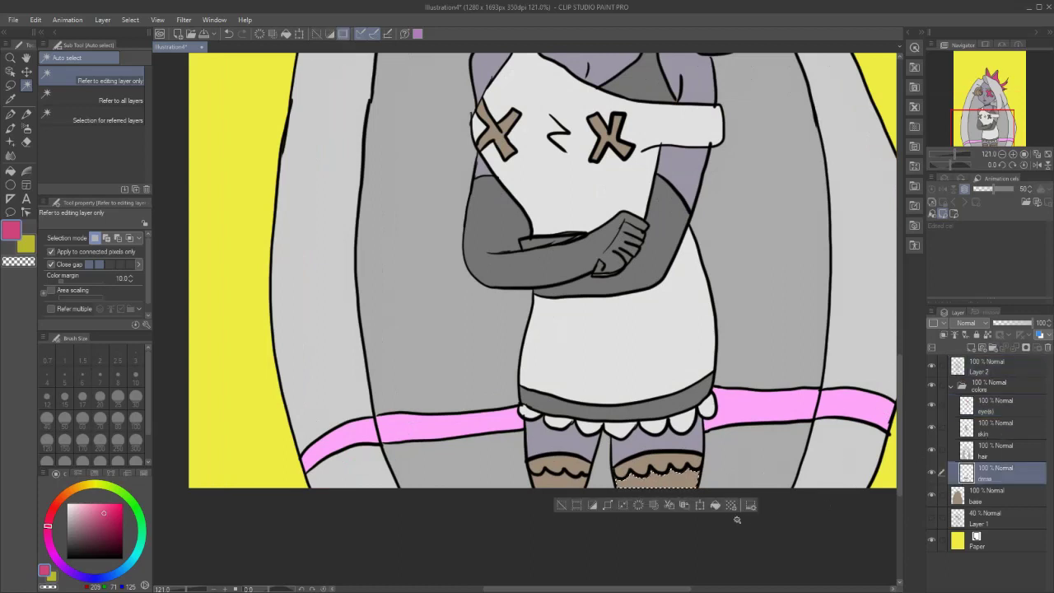
click(715, 506)
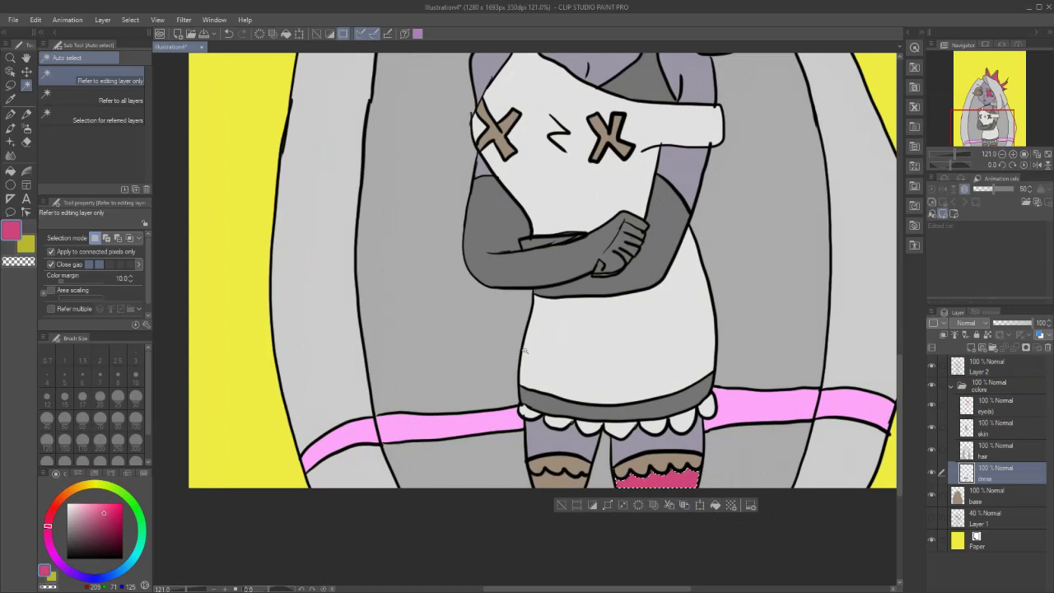
- Pick up the dark grey of the dress, RGB 116, 116, 116, and fill the left-hand stocking below its trim on the dress layer
click(773, 436)
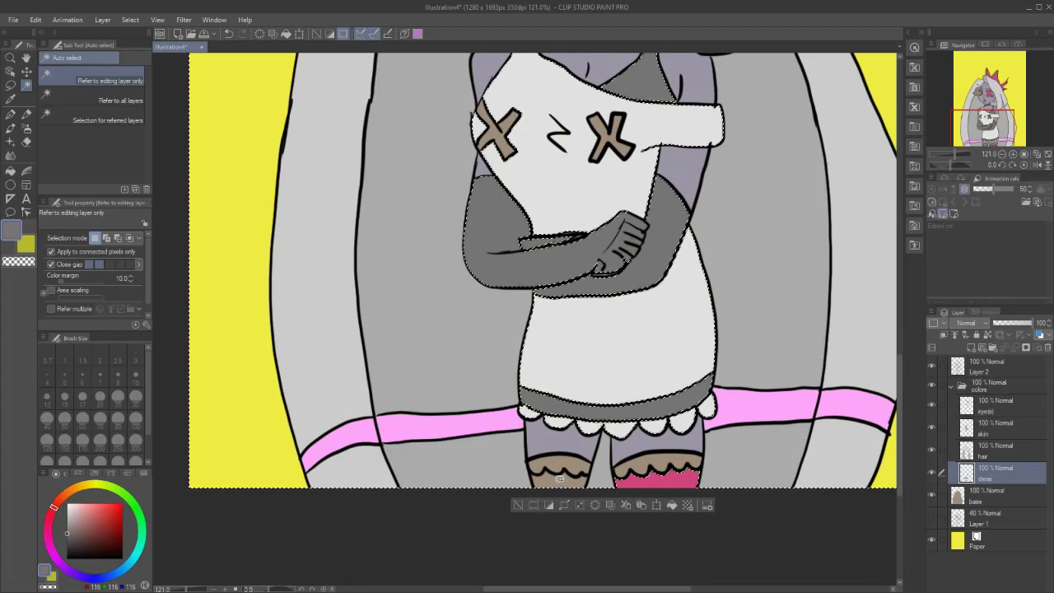
key(ctrl+d)
click(984, 364)
click(554, 481)
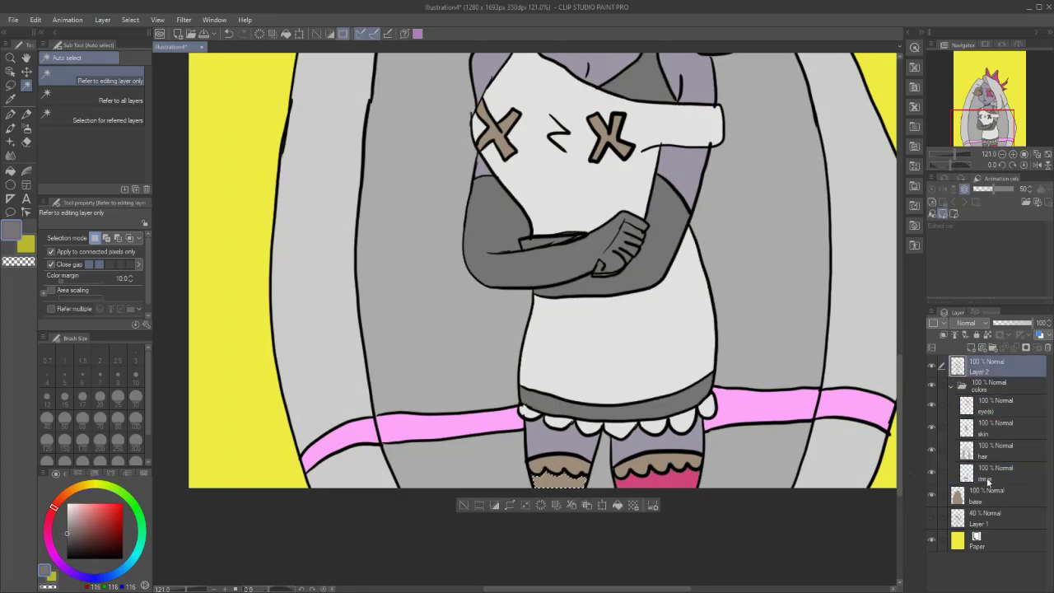
click(996, 476)
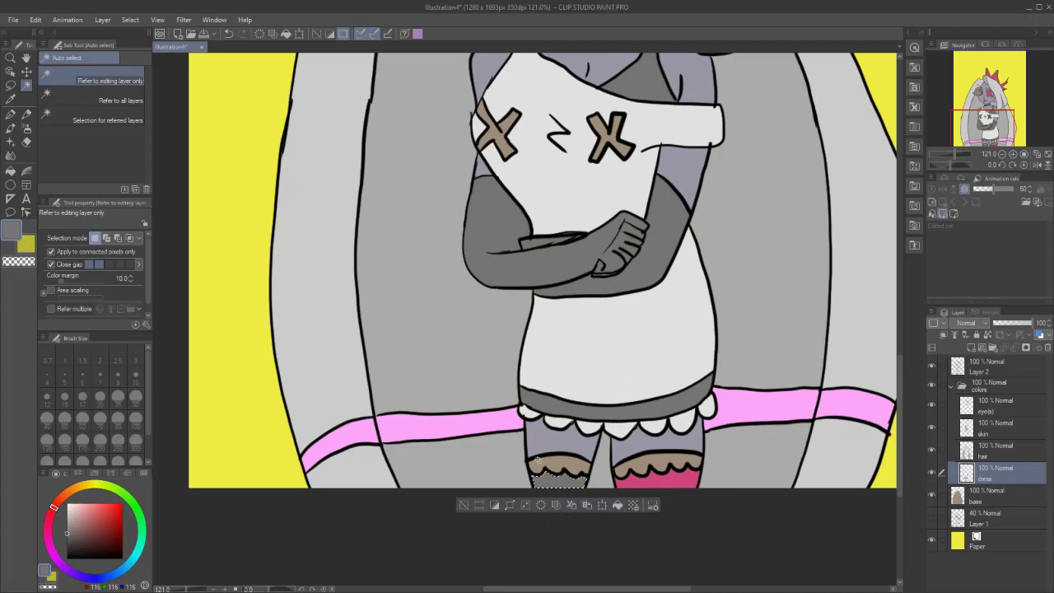
- Sample the light grey of the skirt frill, RGB 227, 227, 227, and fill both scalloped stocking trims on the dress layer
alt+click(566, 420)
click(984, 372)
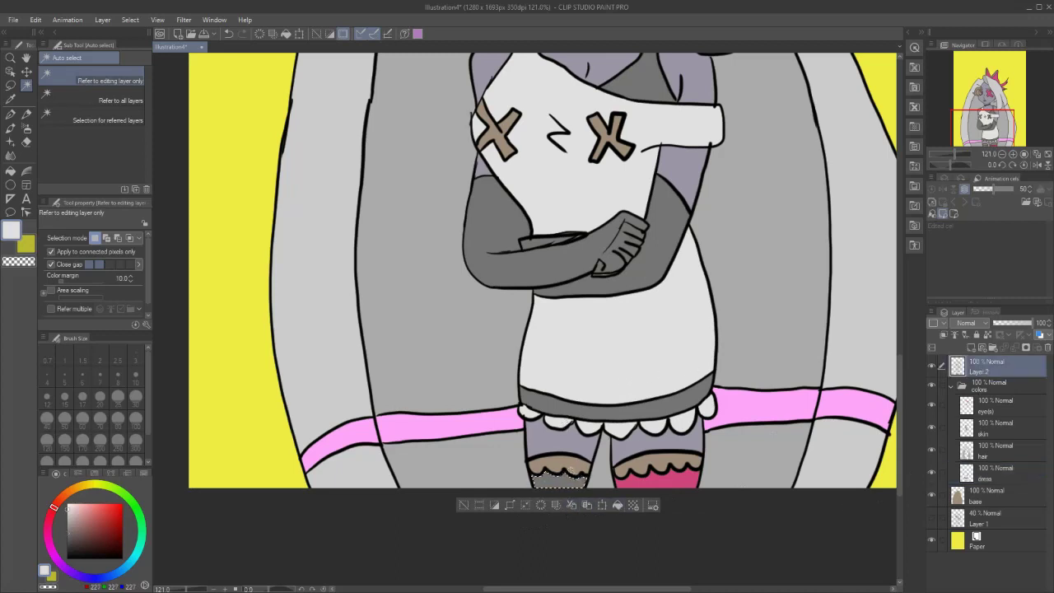
click(562, 463)
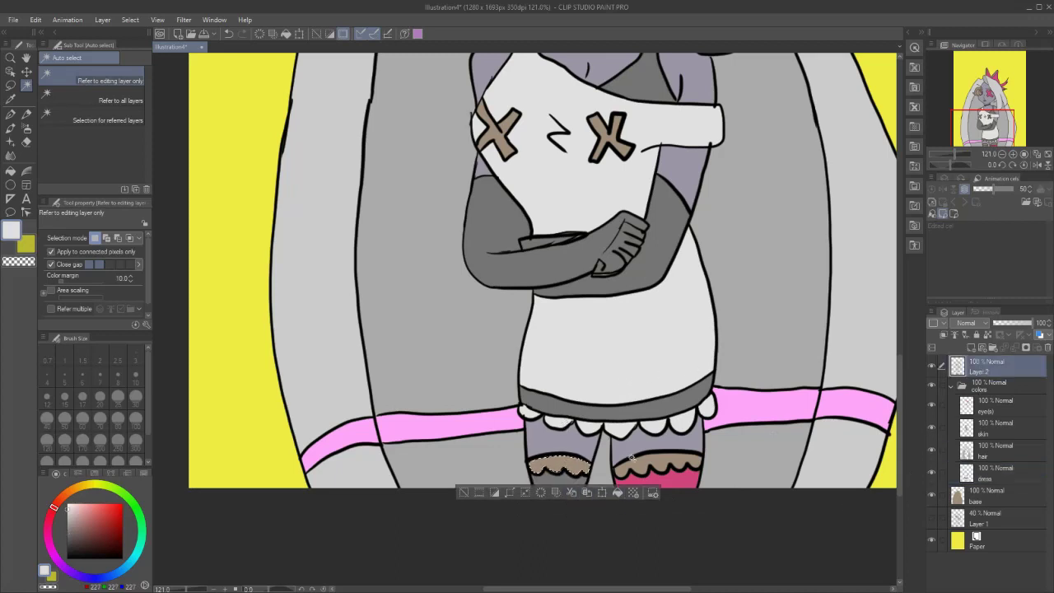
shift+click(641, 463)
click(1011, 476)
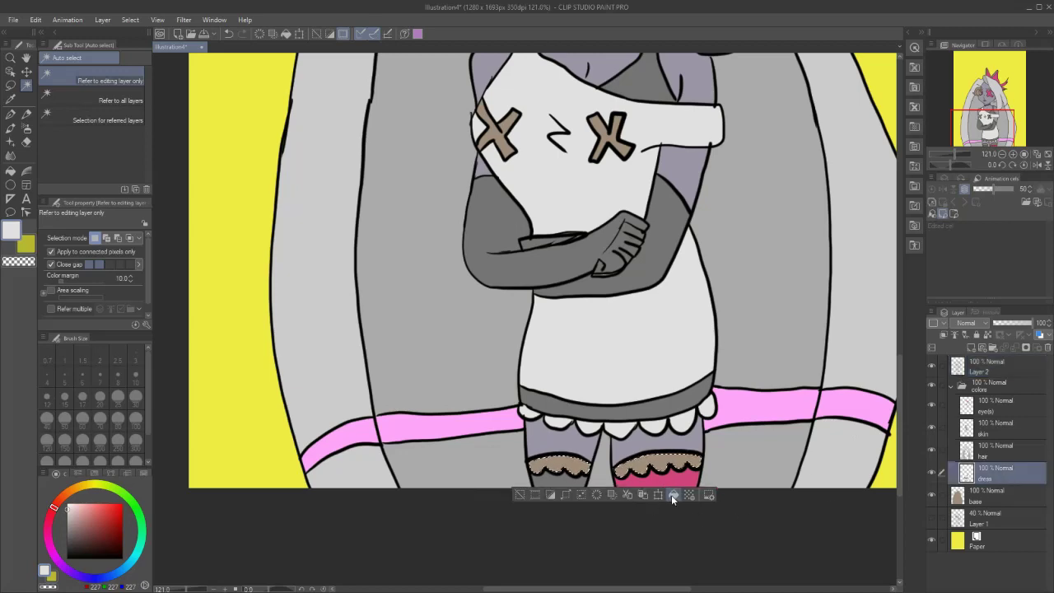
click(674, 496)
- Choose a pale pink, select the large left part of the eyeball and fill it on the eye(s) layer
drag(983, 120, 982, 92)
scroll(559, 402, up, 5)
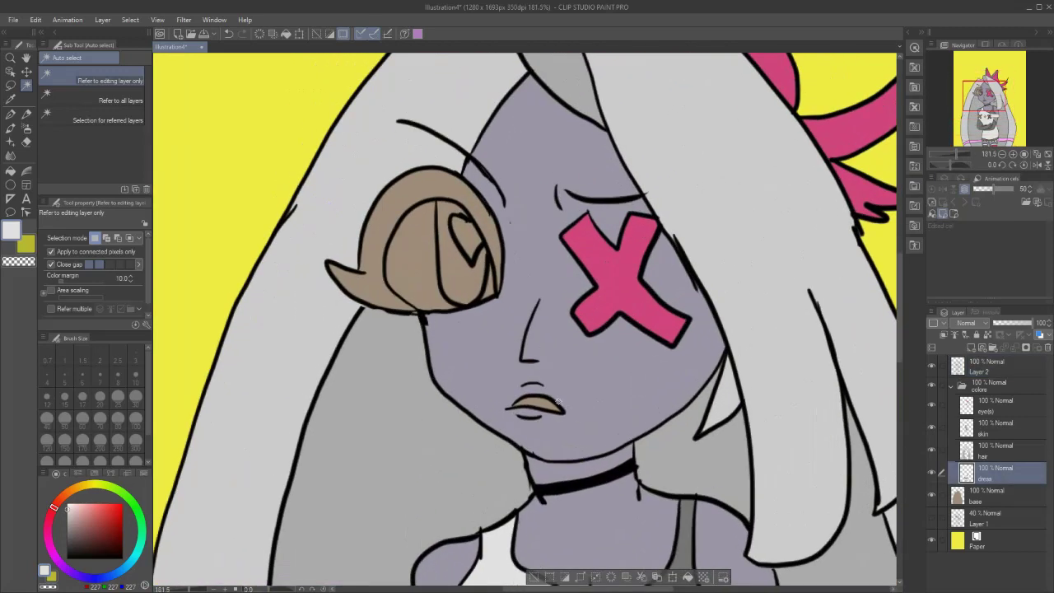
click(1010, 404)
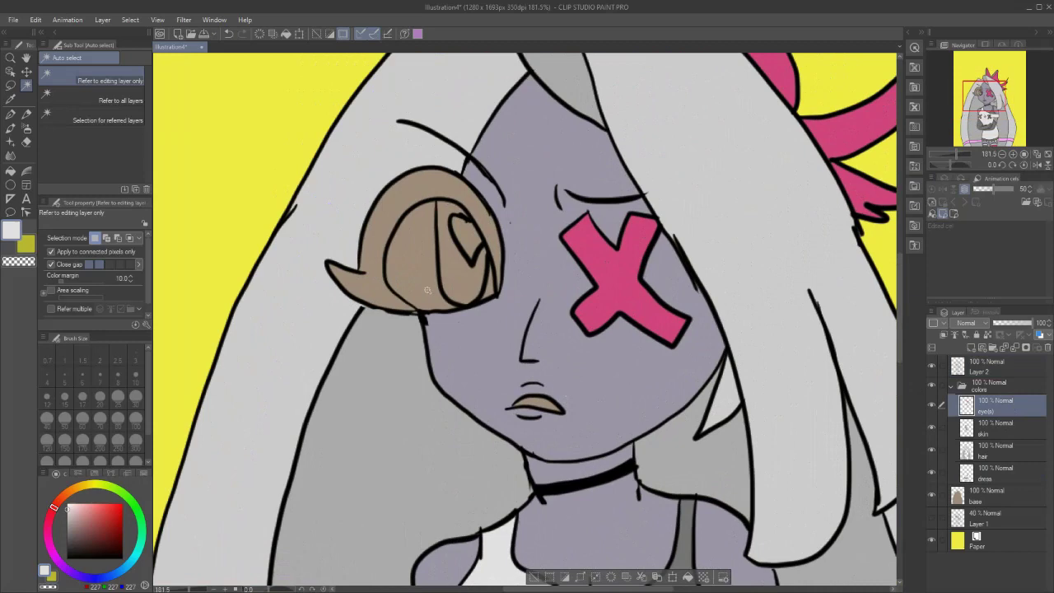
click(81, 512)
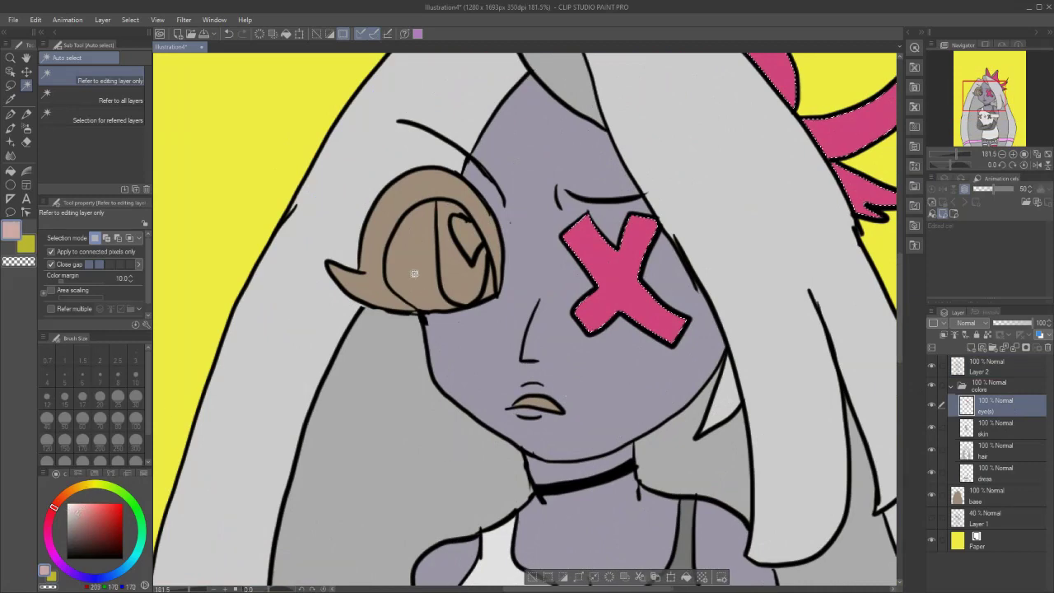
click(534, 577)
click(982, 369)
click(417, 249)
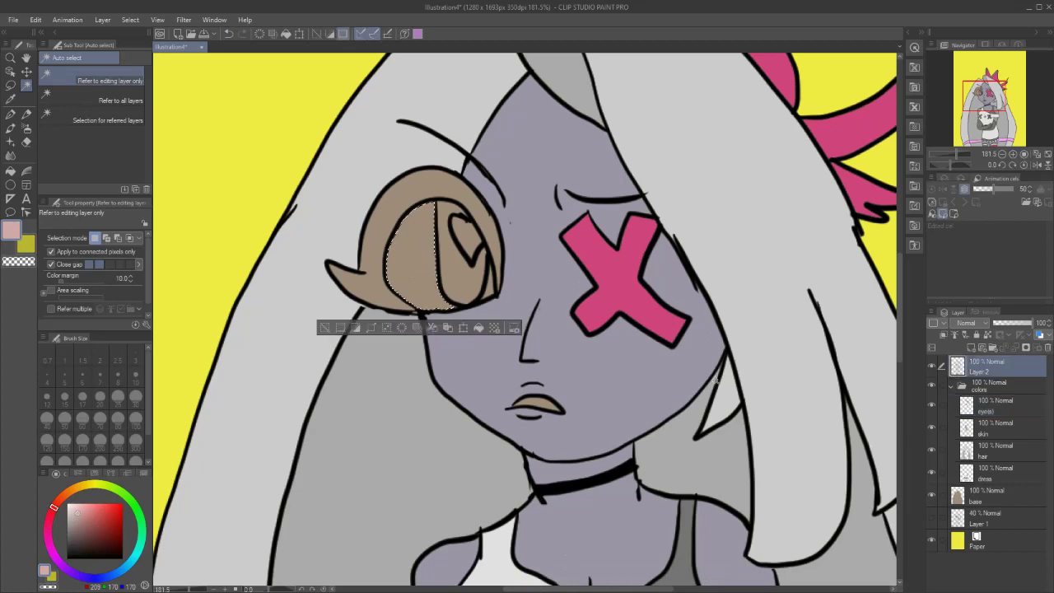
key(alt+bracketleft)
key(alt+bracketleft)
click(478, 329)
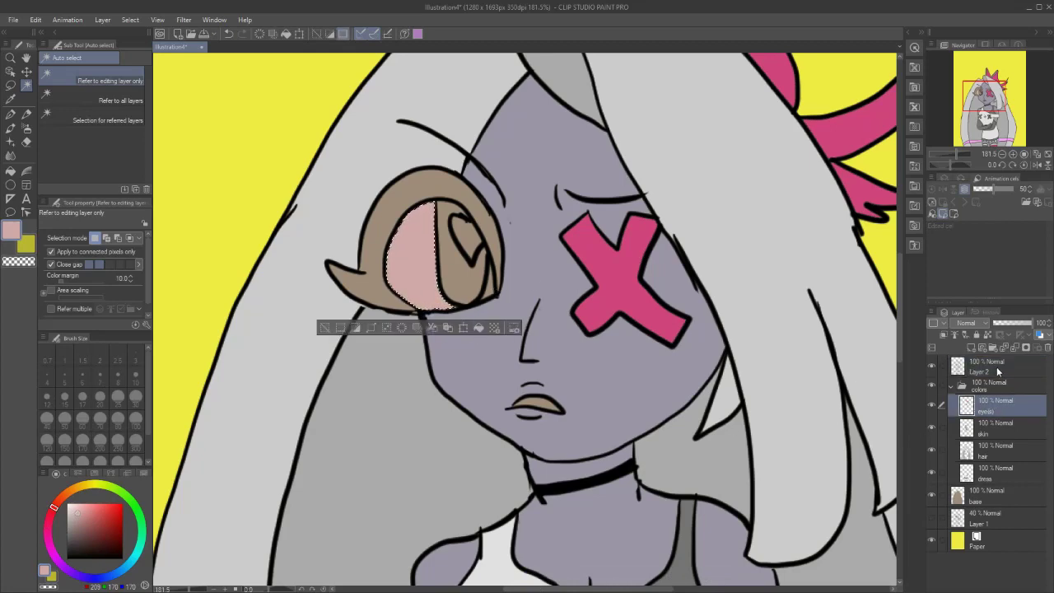
- Select the small inner corner of the eyeball and fill it with the same pale pink on the eye(s) layer
key(alt+bracketright)
key(alt+bracketright)
click(491, 284)
click(995, 463)
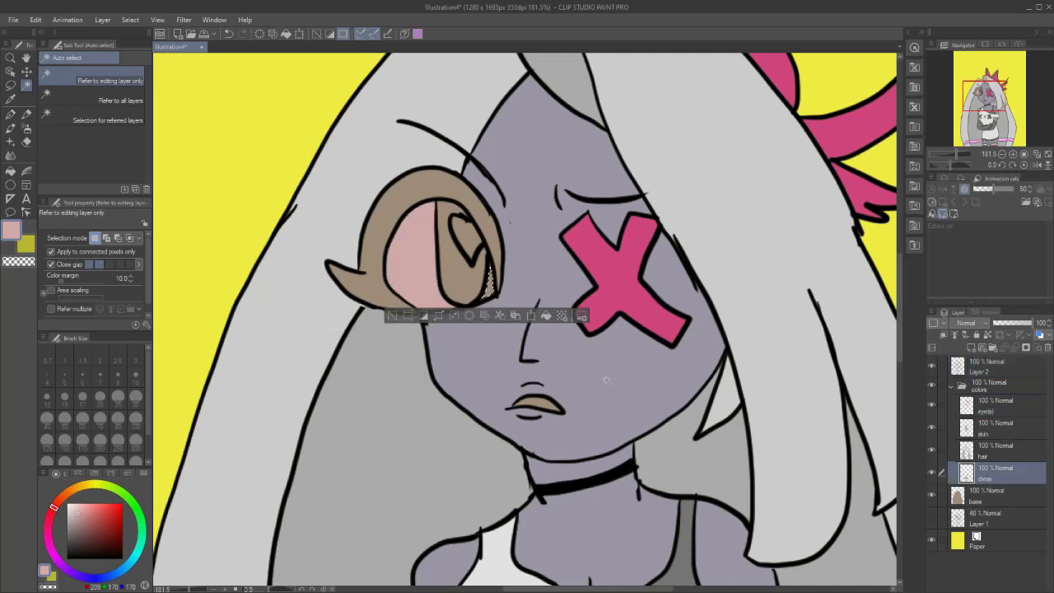
key(alt+bracketright)
key(alt+bracketright)
key(alt+bracketright)
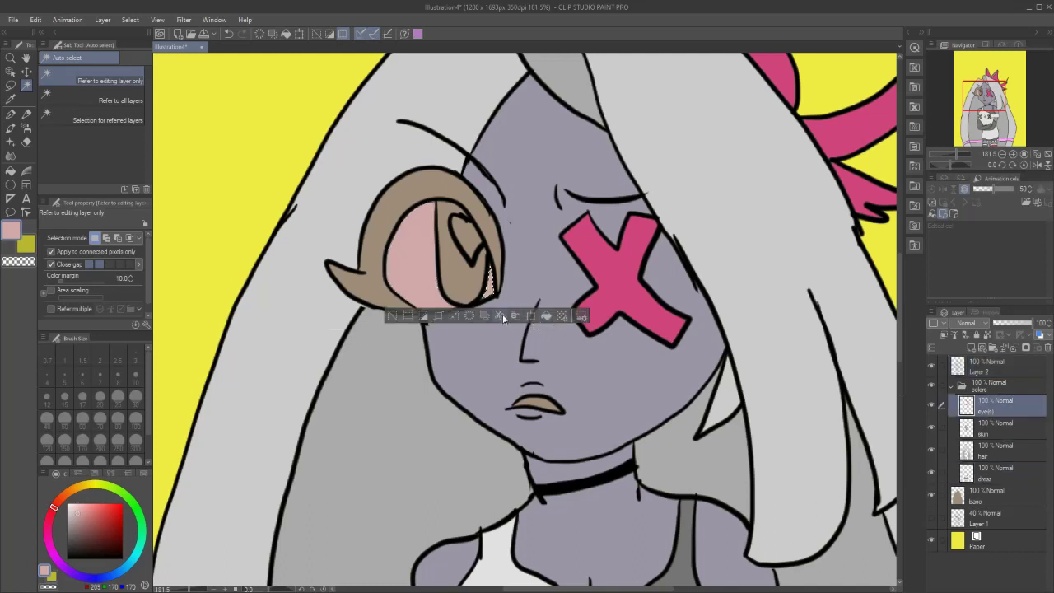
- Choose a pale yellow, fill the iris with it on the eye(s) layer and clear the selection
click(987, 368)
mouse_move(81, 485)
mouse_down()
mouse_move(88, 515)
mouse_move(91, 504)
mouse_up()
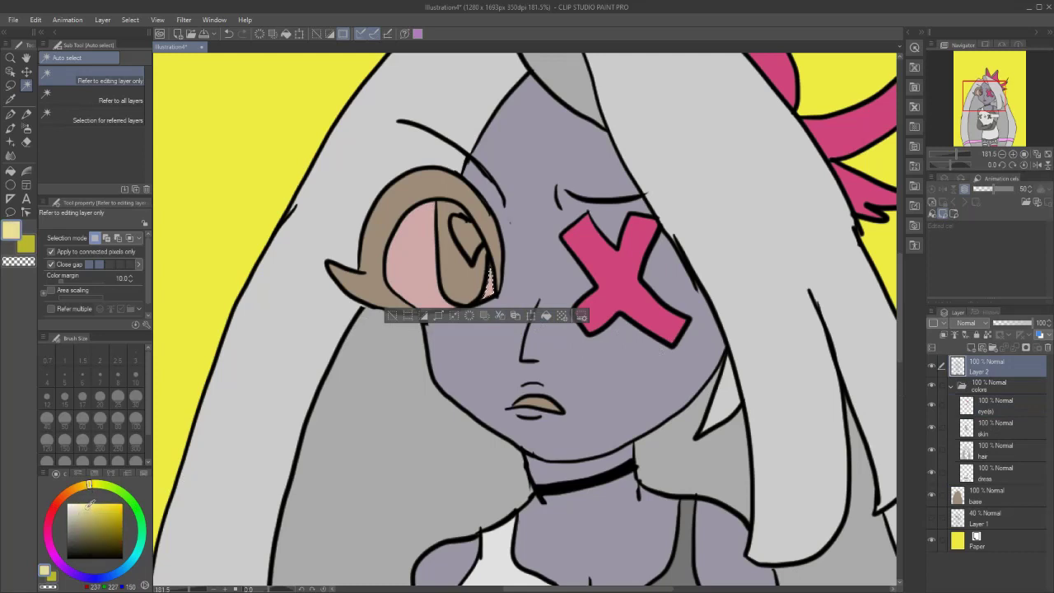
click(452, 276)
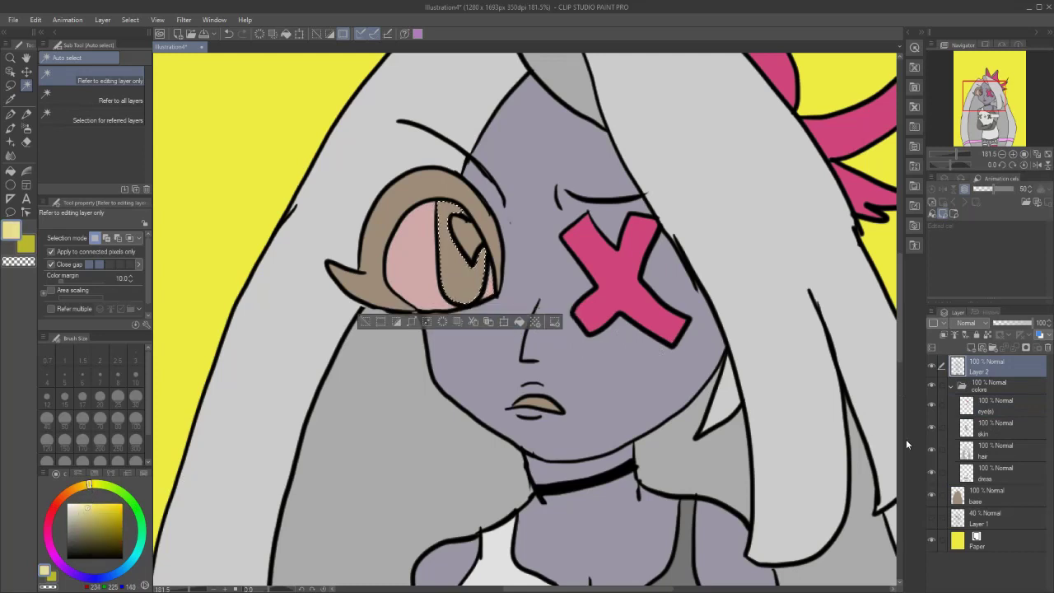
click(987, 406)
key(alt+BackSpace)
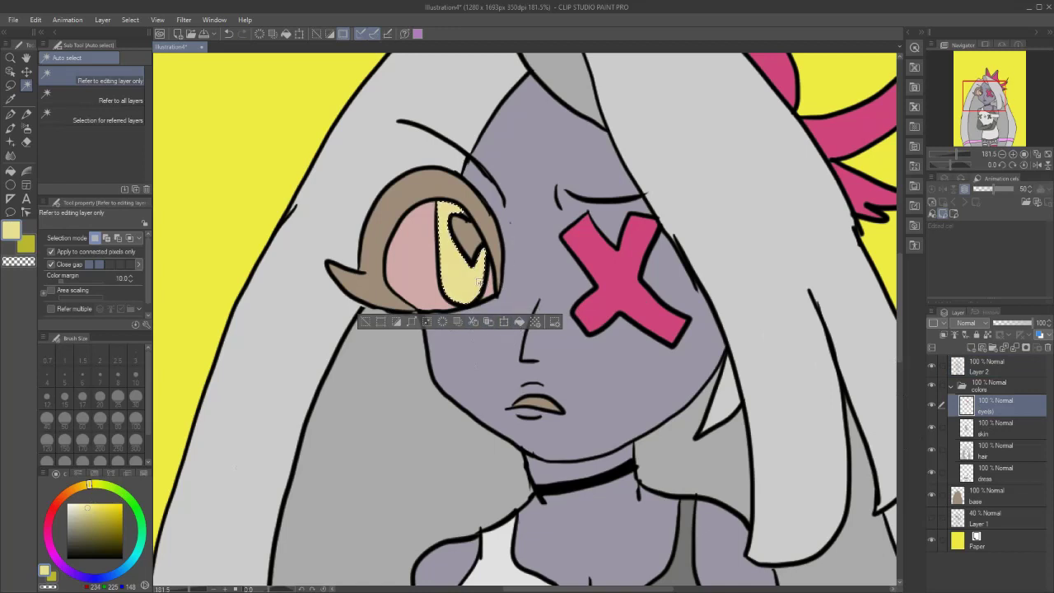
key(ctrl+d)
- Select the pupil from the line art and fill it with black on the eye(s) layer
click(997, 370)
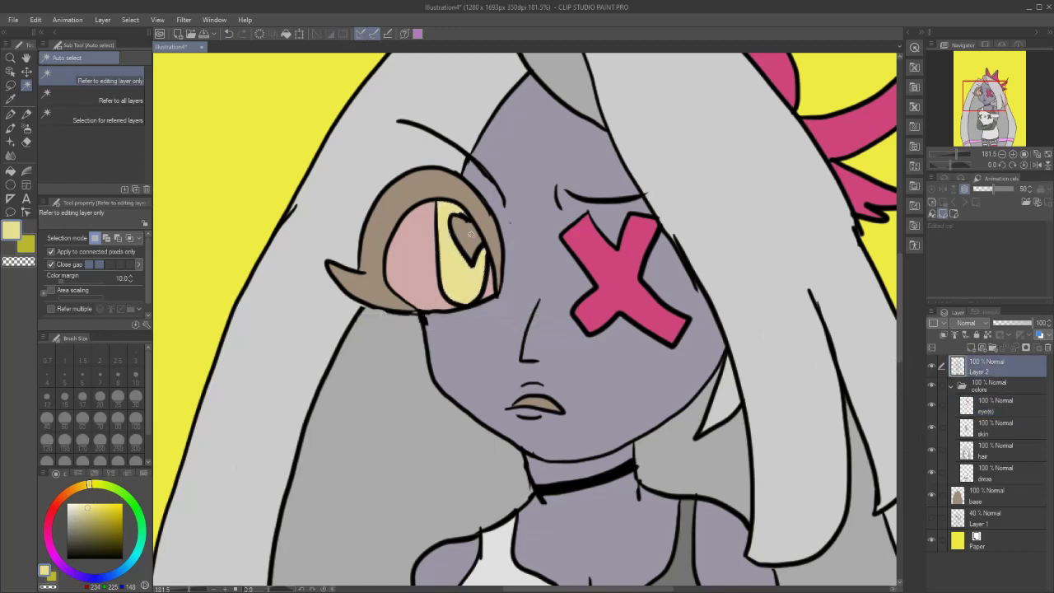
click(465, 235)
click(1003, 412)
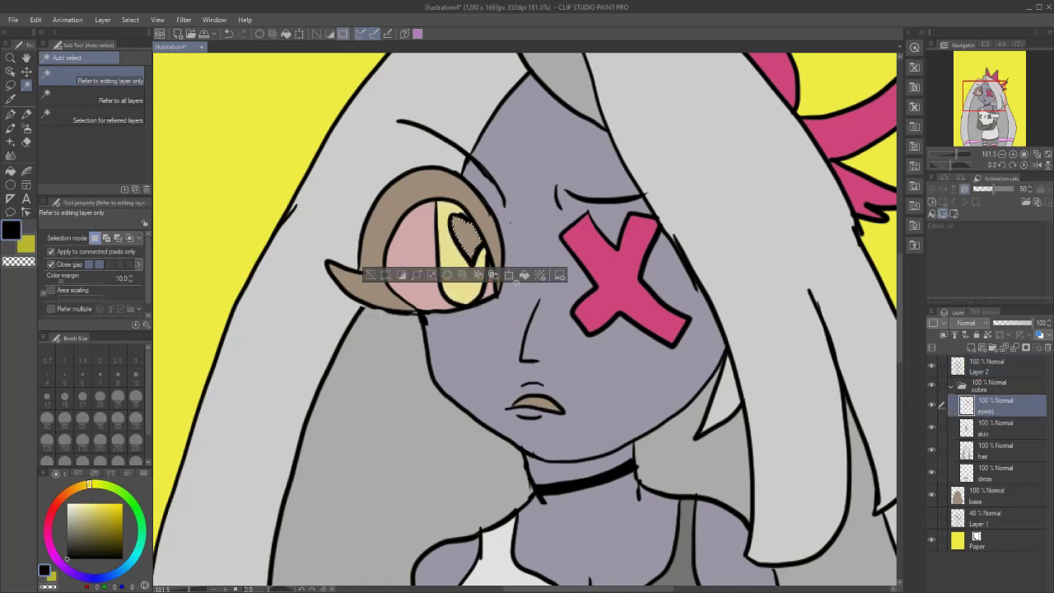
click(524, 276)
- Select the main parts of both X marks on the chest of the top and fill them with black on the dress layer
scroll(633, 264, down, 3)
drag(975, 119, 968, 126)
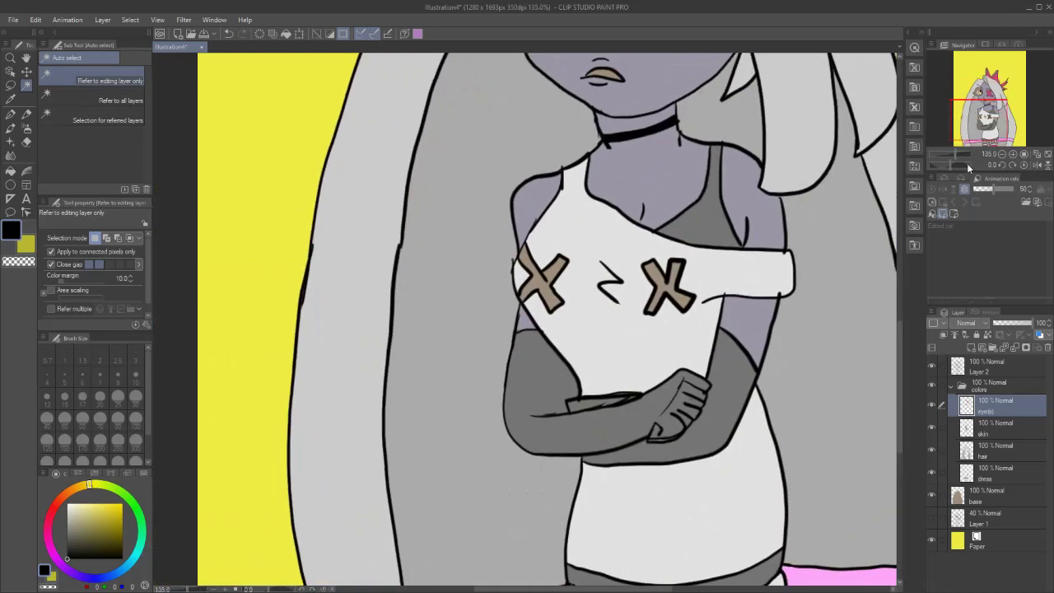
click(987, 366)
click(540, 284)
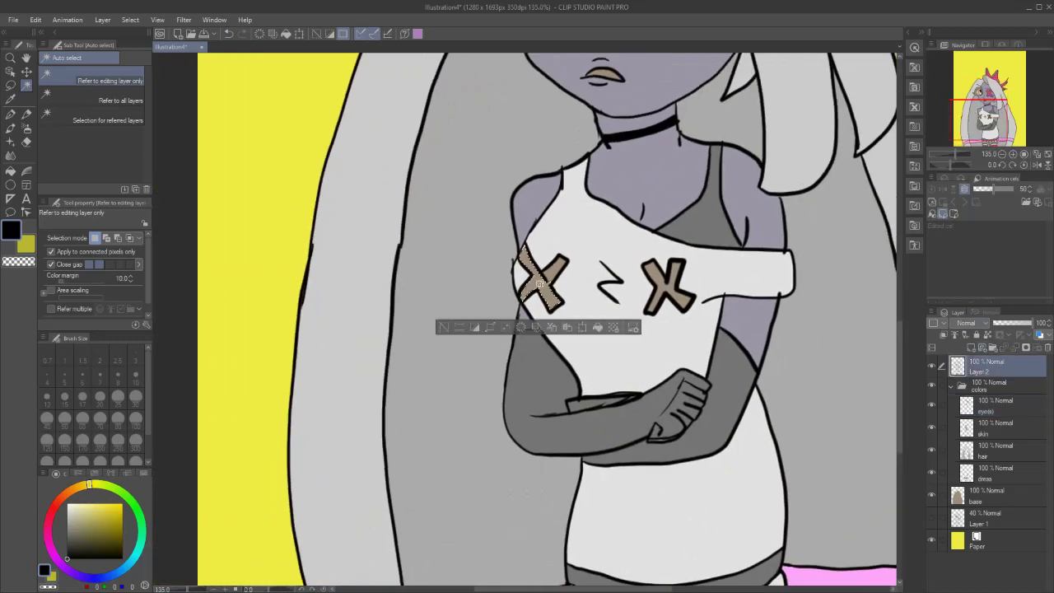
shift+click(671, 287)
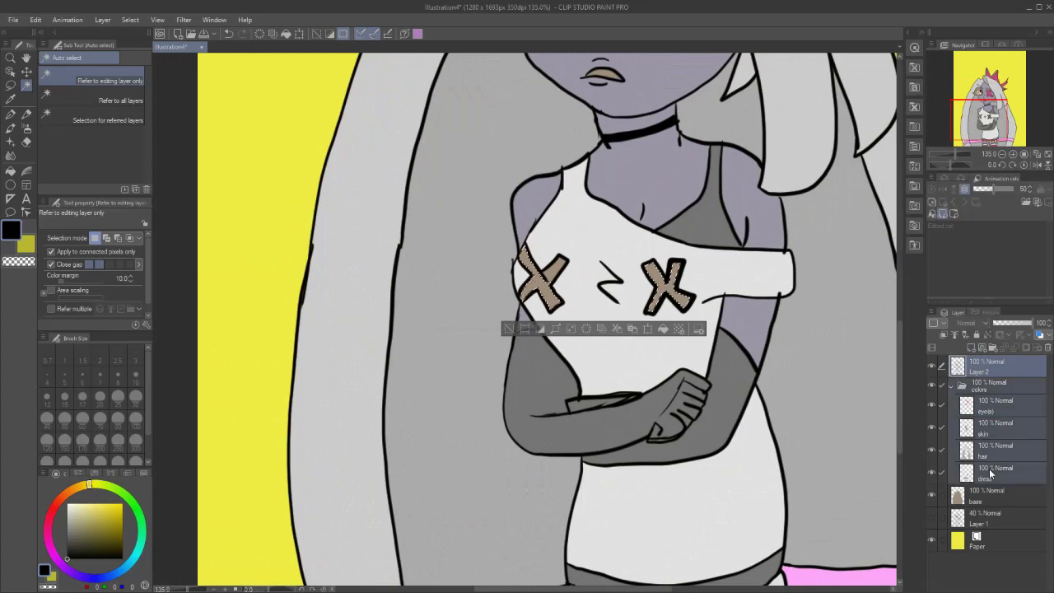
click(993, 471)
click(664, 331)
- Select the remaining upper arm of the left-hand X on the chest and fill it with black on the dress layer
scroll(664, 334, down, 2)
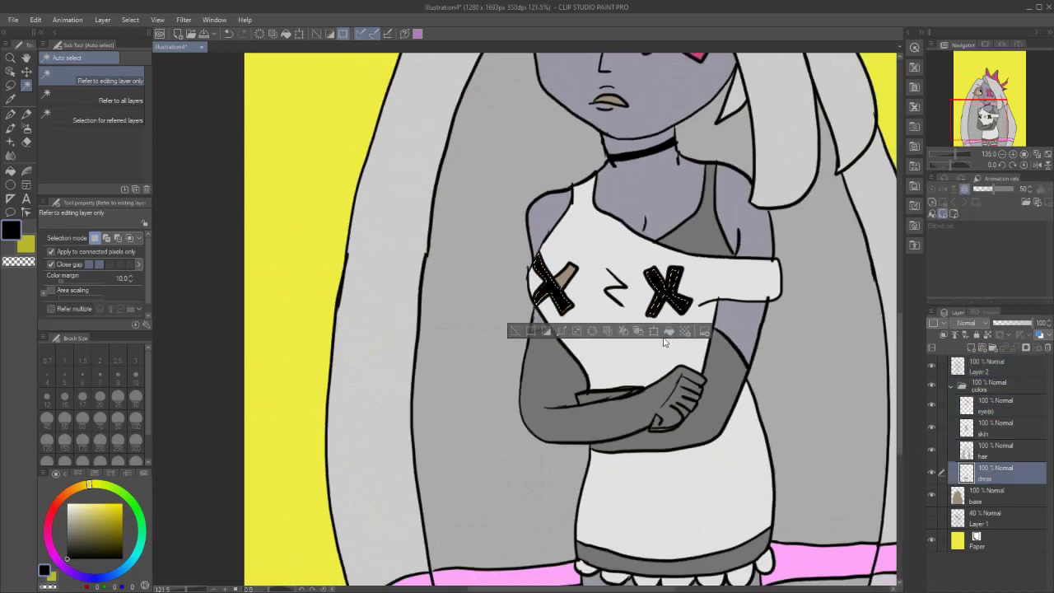
click(995, 369)
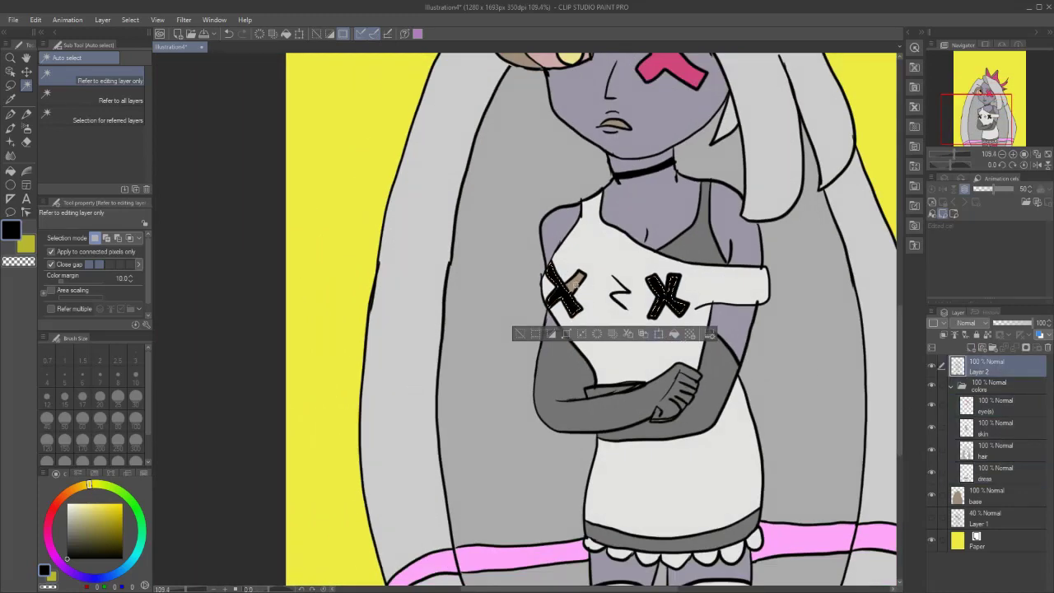
click(575, 284)
click(983, 470)
click(632, 312)
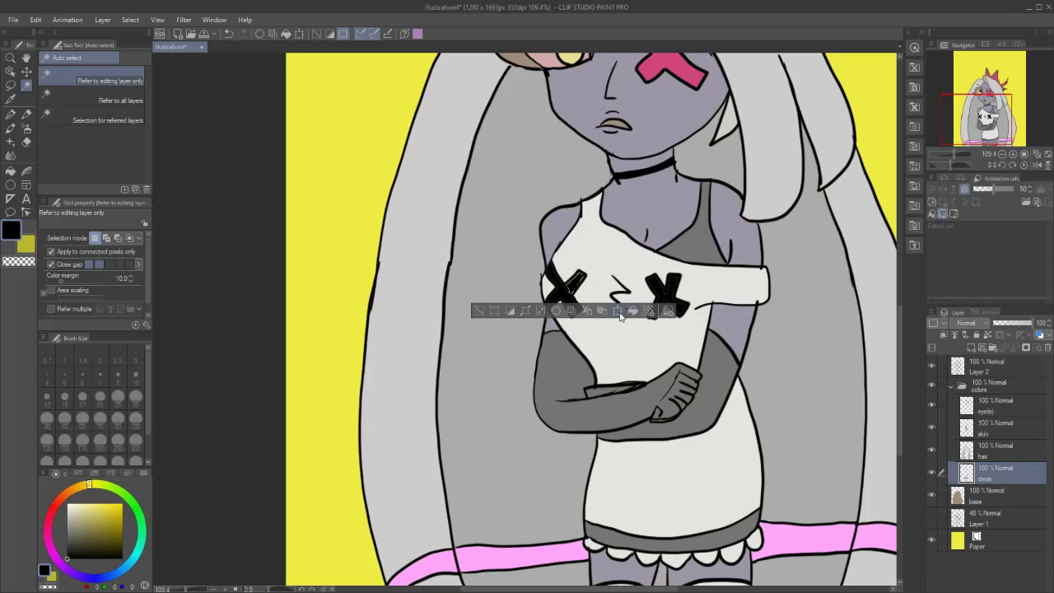
- Clear the selection around the X marks on the chest of the top
drag(996, 120, 958, 150)
scroll(741, 326, down, 5)
scroll(680, 212, up, 4)
drag(948, 97, 948, 88)
scroll(685, 245, up, 4)
scroll(597, 185, up, 1)
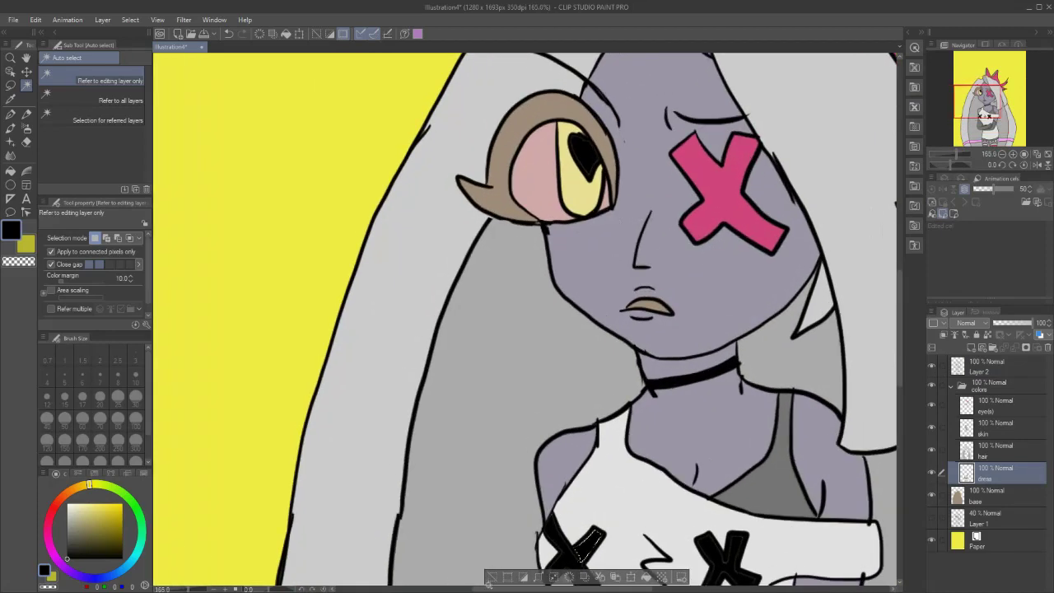
click(491, 577)
- Select the thick lash shape around the eye from the line art, fill it with black on the eye(s) layer and clear the selection
click(1010, 374)
ctrl+click(985, 471)
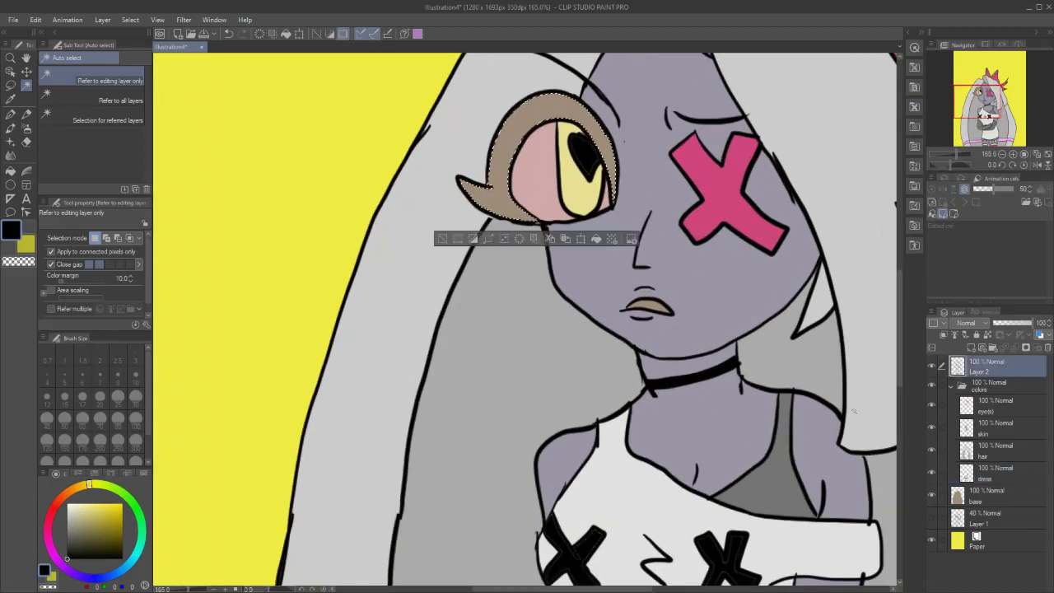
click(997, 405)
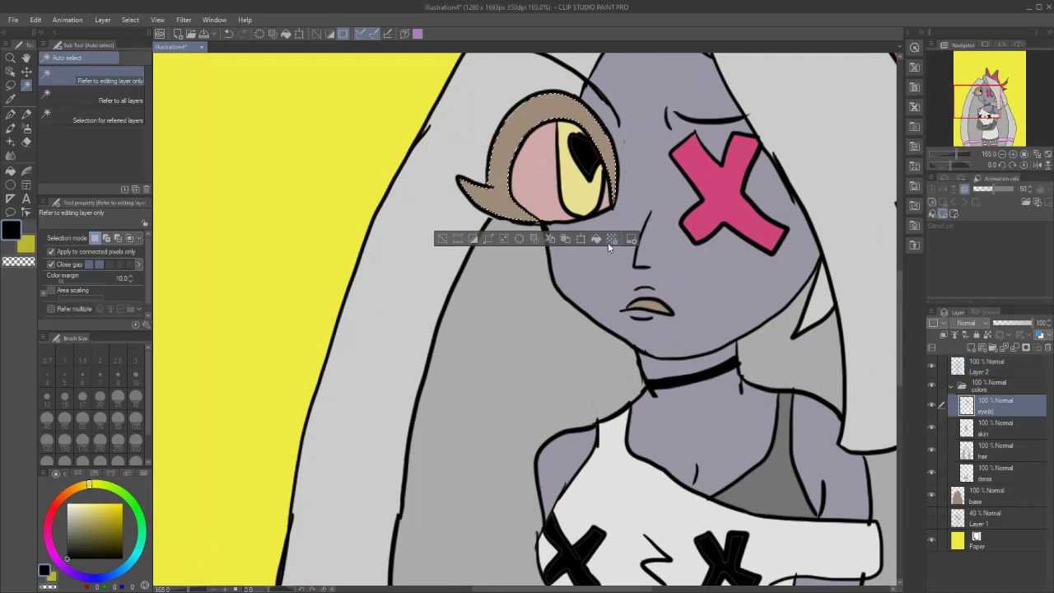
click(597, 239)
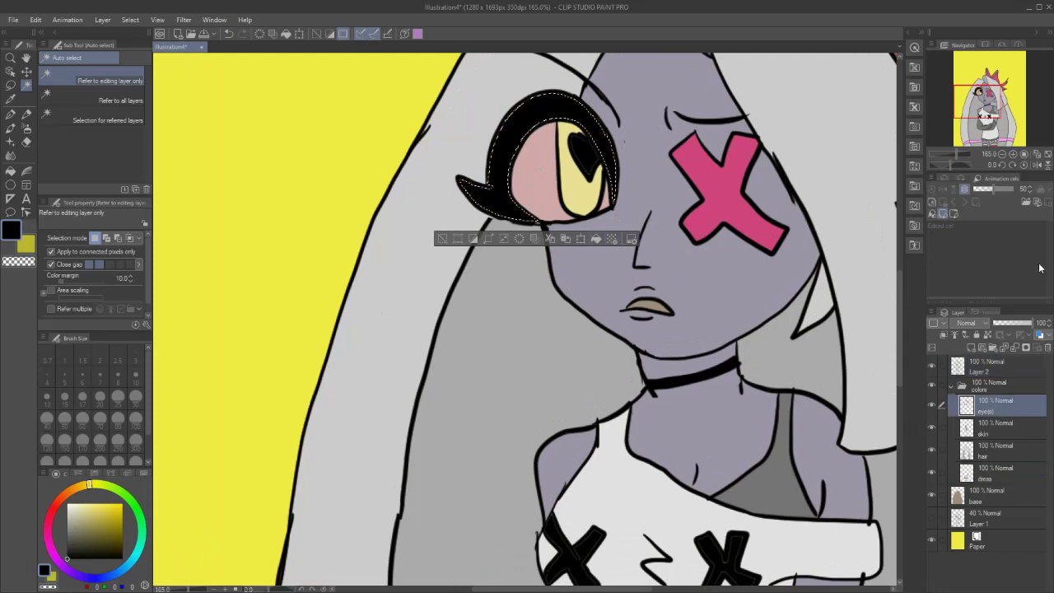
click(437, 242)
- Select the mouth opening from the line art, fill it with white on the eye(s) layer and clear the selection
scroll(664, 262, down, 3)
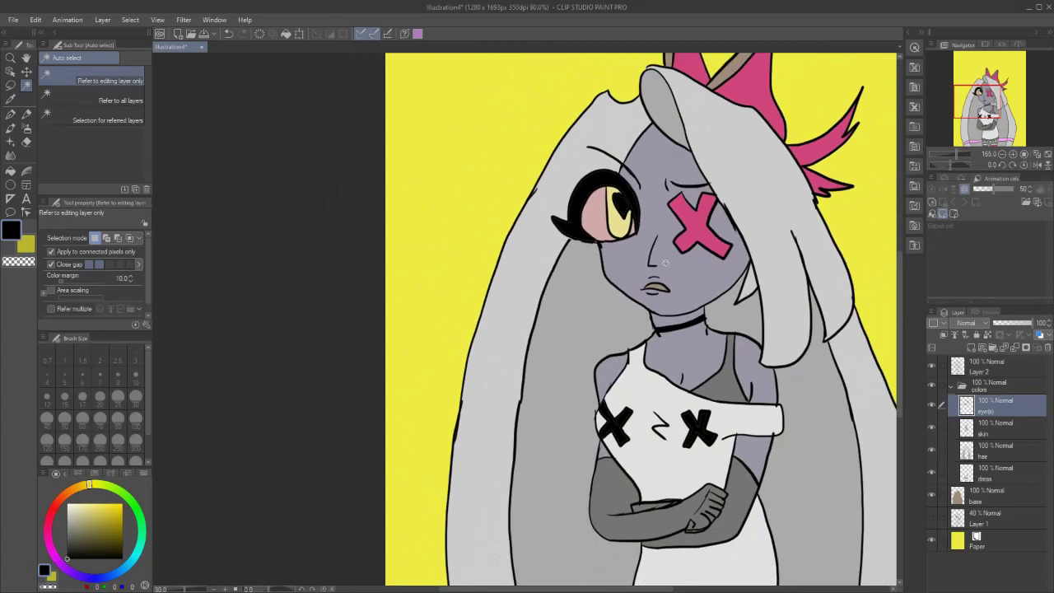
click(992, 366)
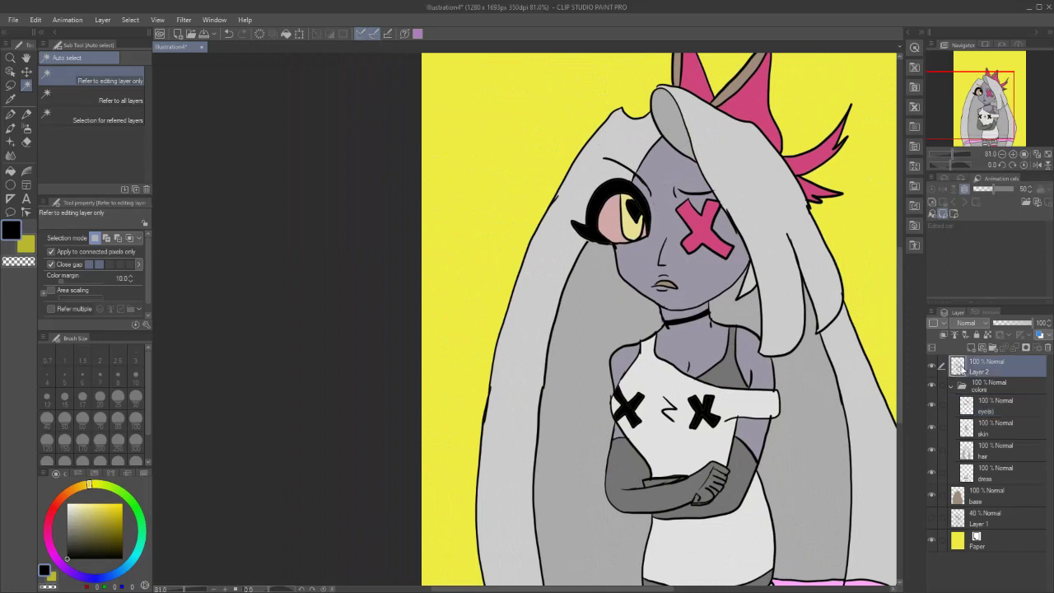
scroll(647, 319, up, 2)
click(668, 291)
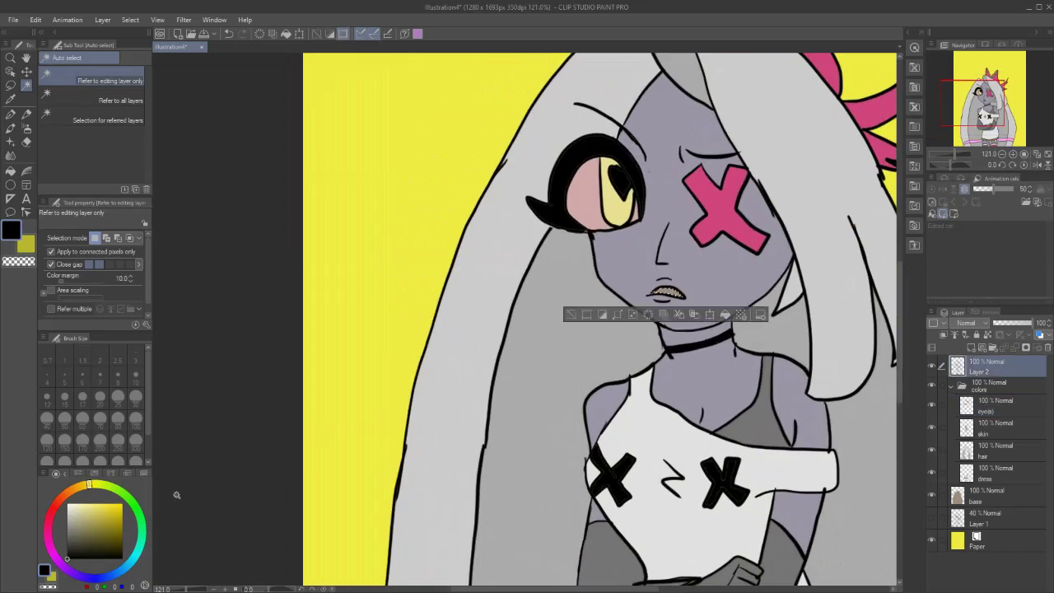
click(69, 504)
click(997, 403)
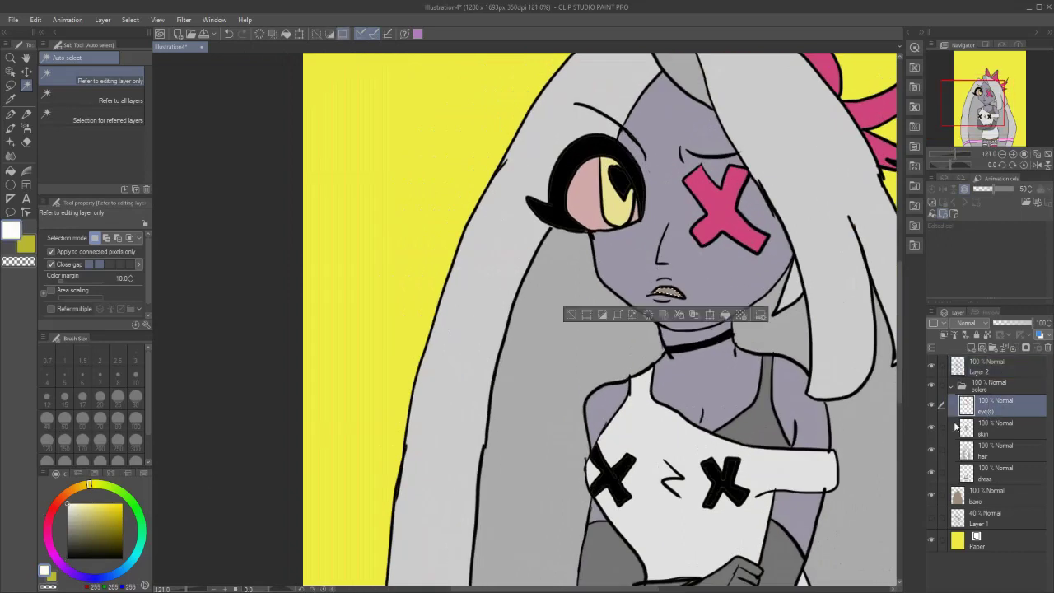
click(572, 315)
- Darken the bow's sampled pink, fill both inner folds of the bow with it on the eye(s) layer and clear the selection
scroll(575, 318, down, 10)
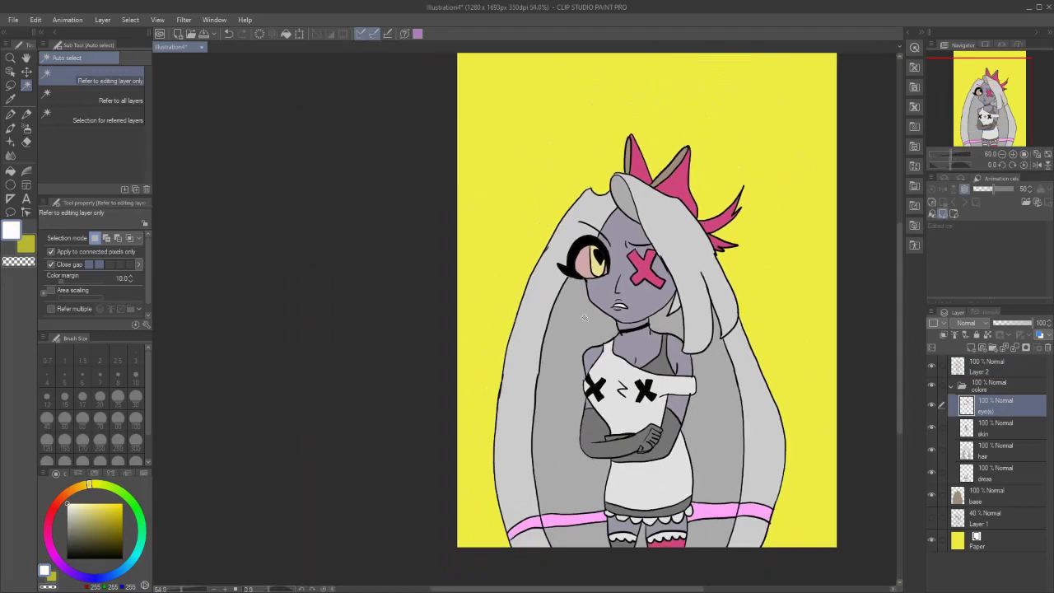
scroll(737, 250, up, 1)
drag(996, 109, 999, 112)
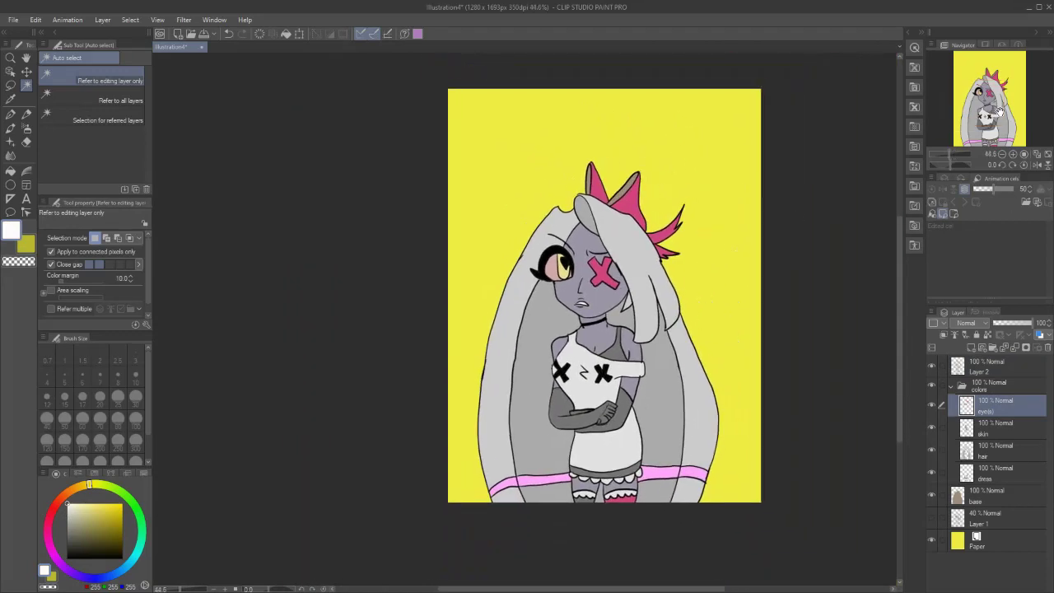
scroll(583, 235, up, 9)
right_click(683, 159)
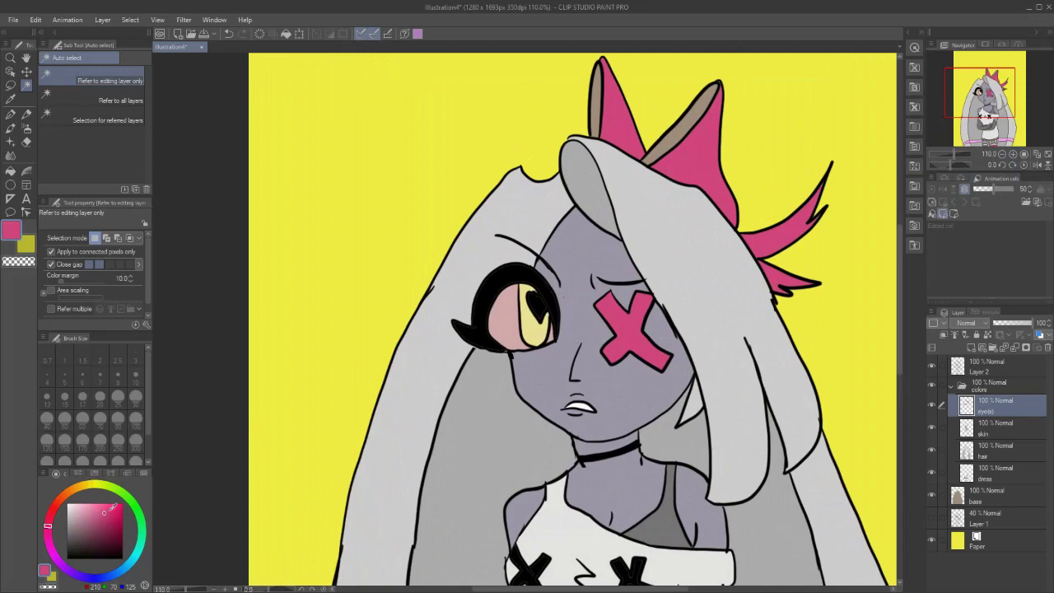
drag(107, 511, 103, 524)
click(958, 365)
click(590, 107)
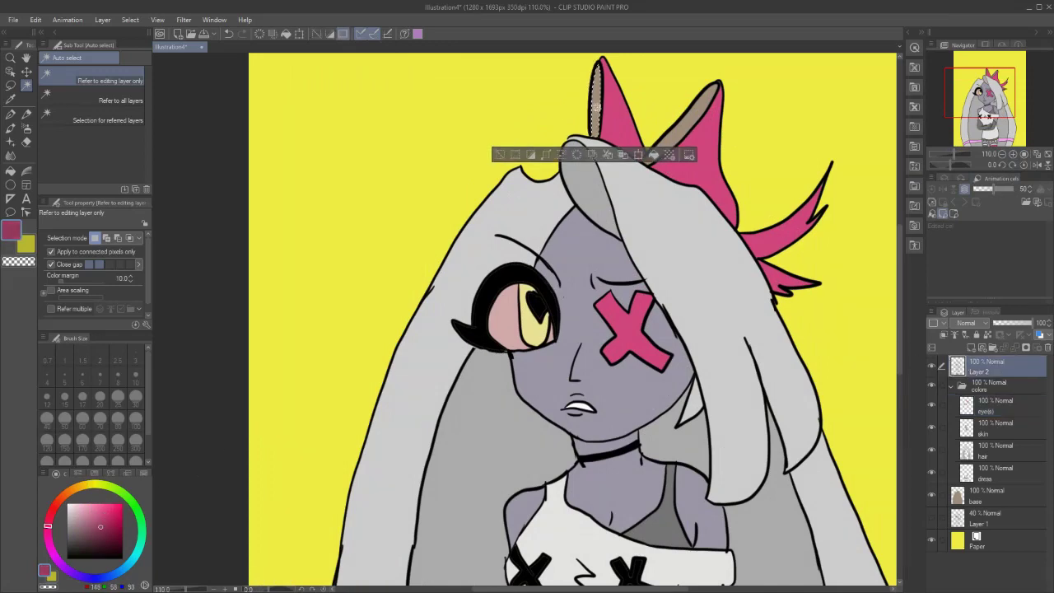
shift+click(687, 123)
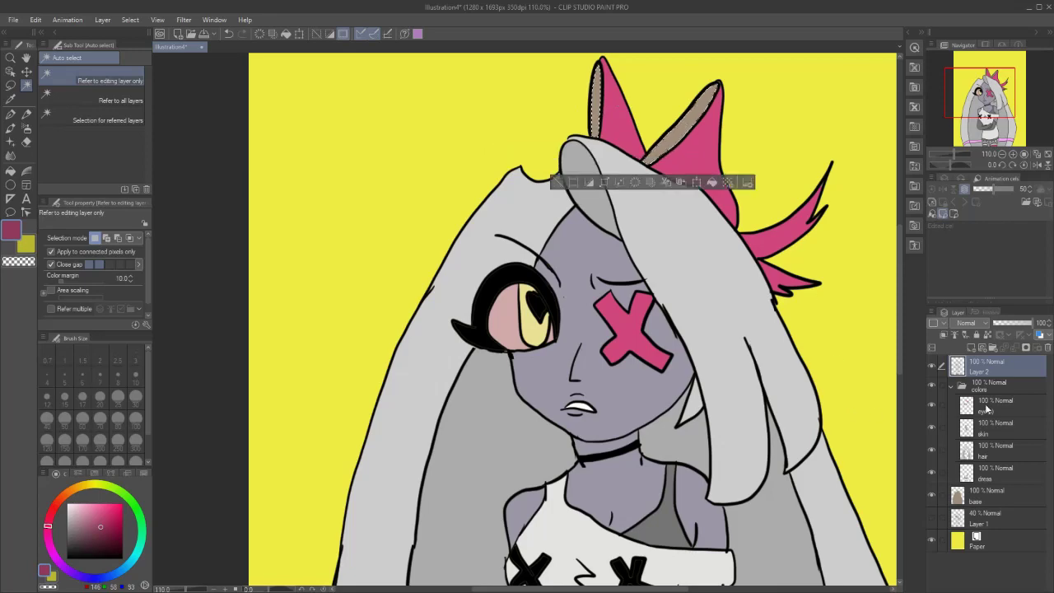
click(987, 407)
click(714, 186)
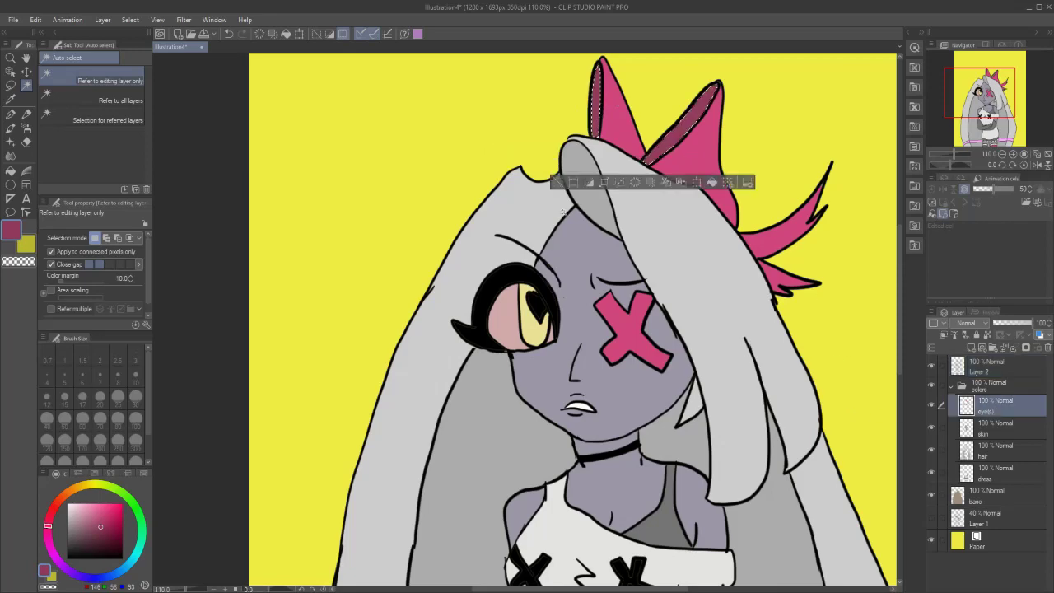
key(ctrl+d)
- Switch to the G-pen for drawing on the eye(s) layer
scroll(695, 292, down, 4)
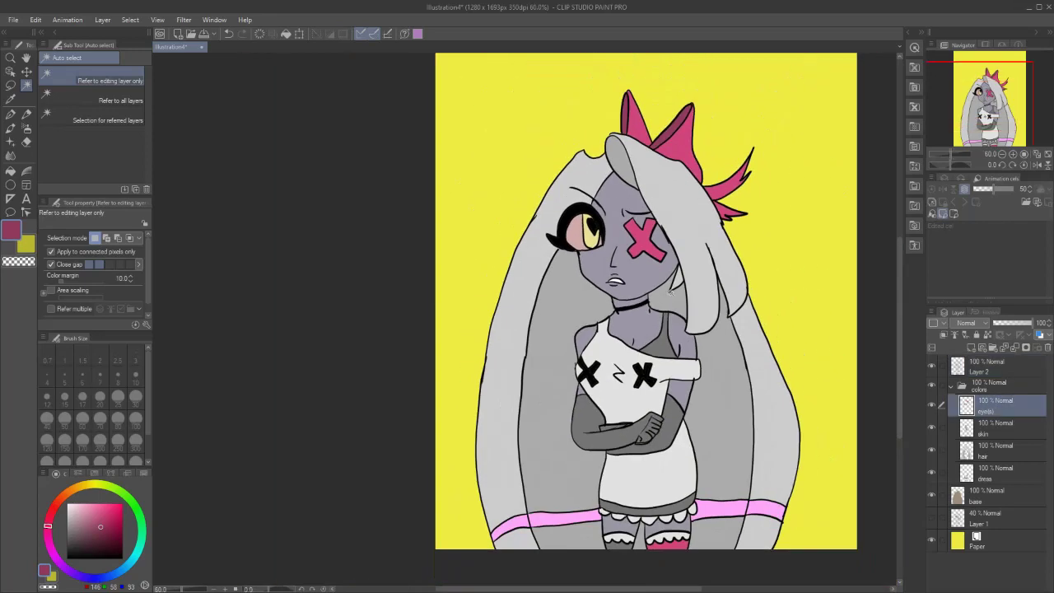
drag(972, 84, 982, 76)
click(11, 114)
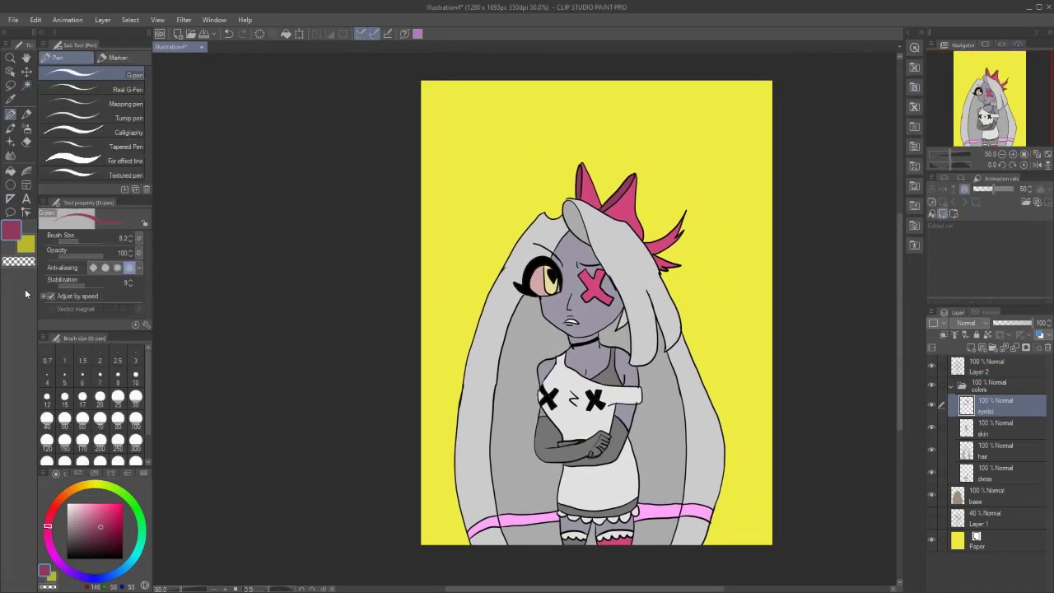